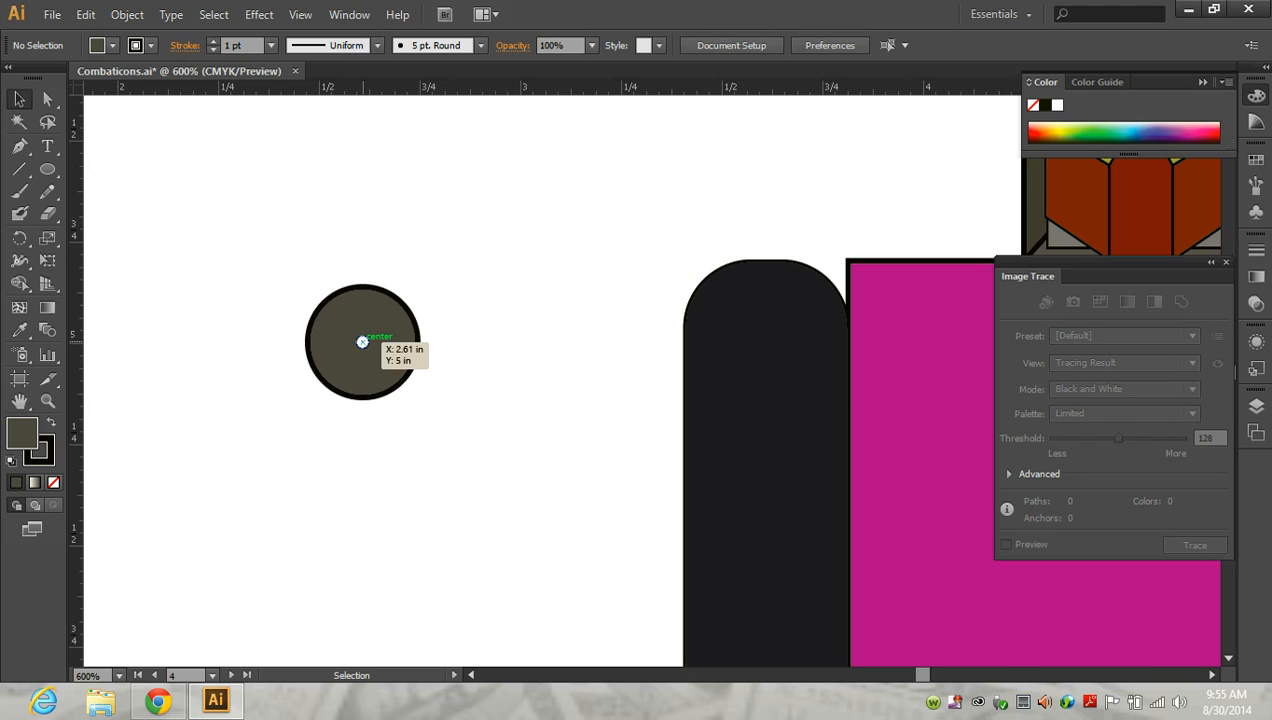
- Swap the fill and stroke colours of the small centre circle so it has a black fill and white outline
click(362, 342)
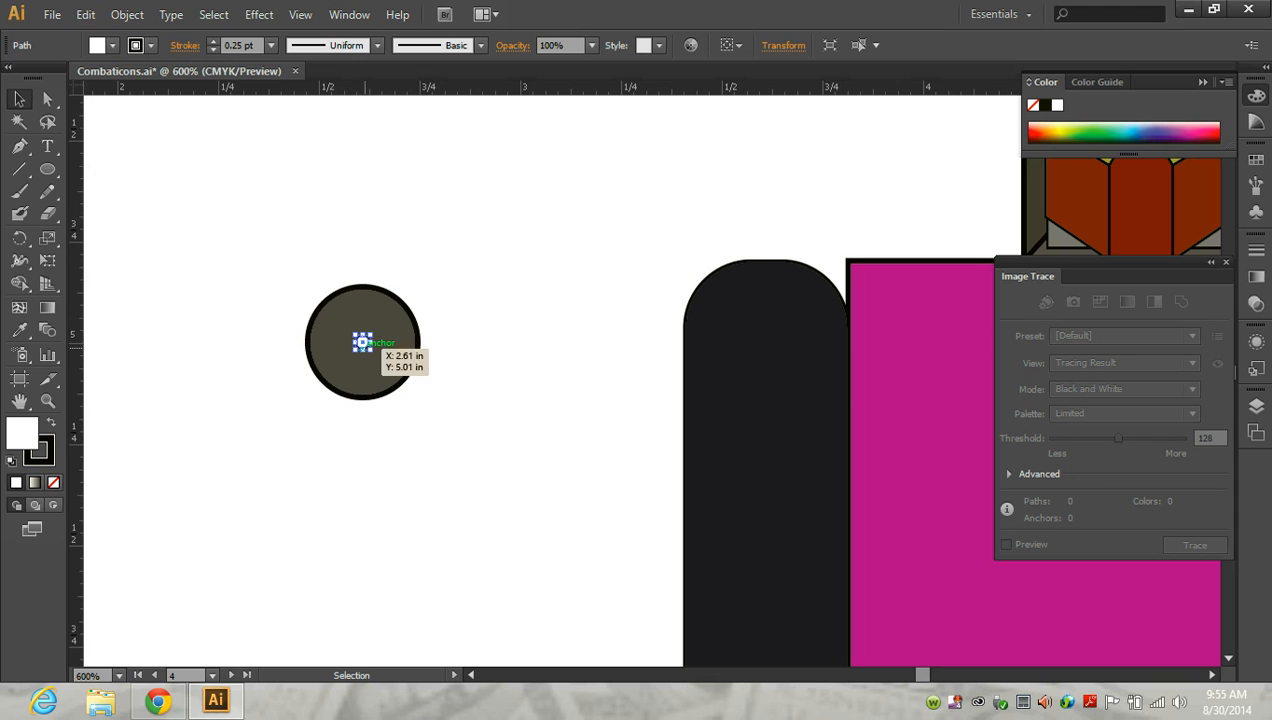
key(g)
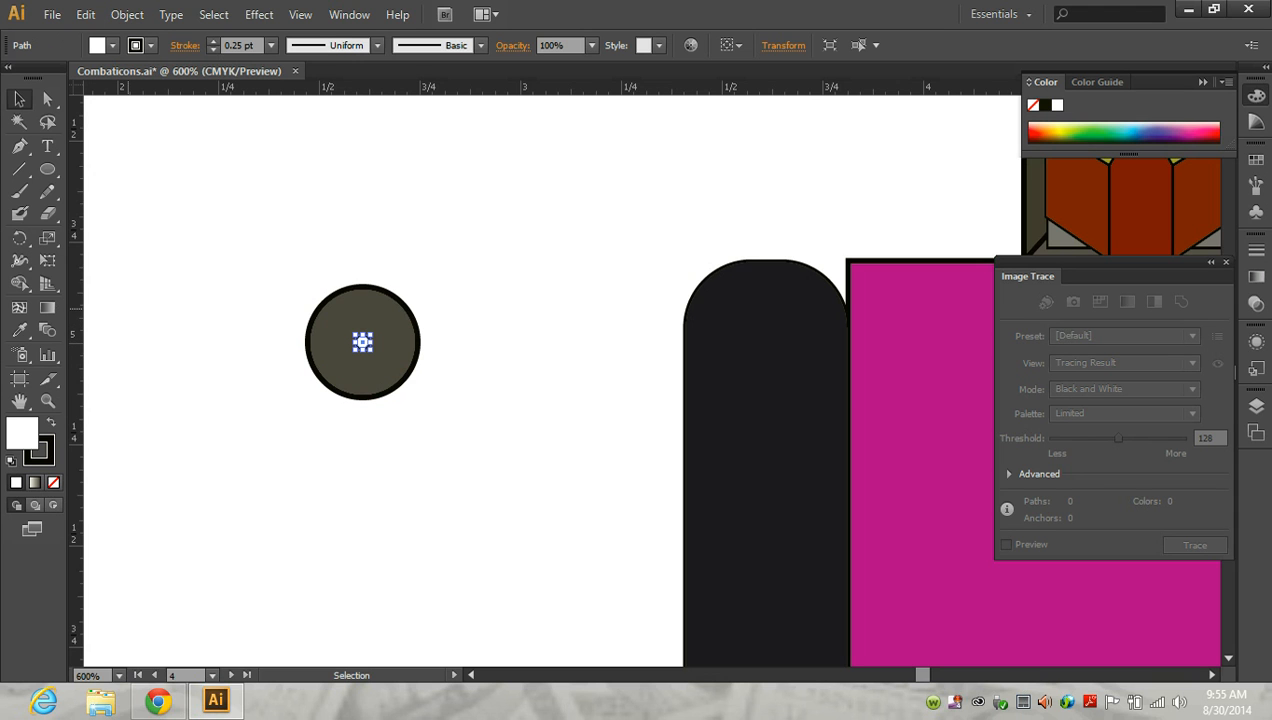
click(51, 423)
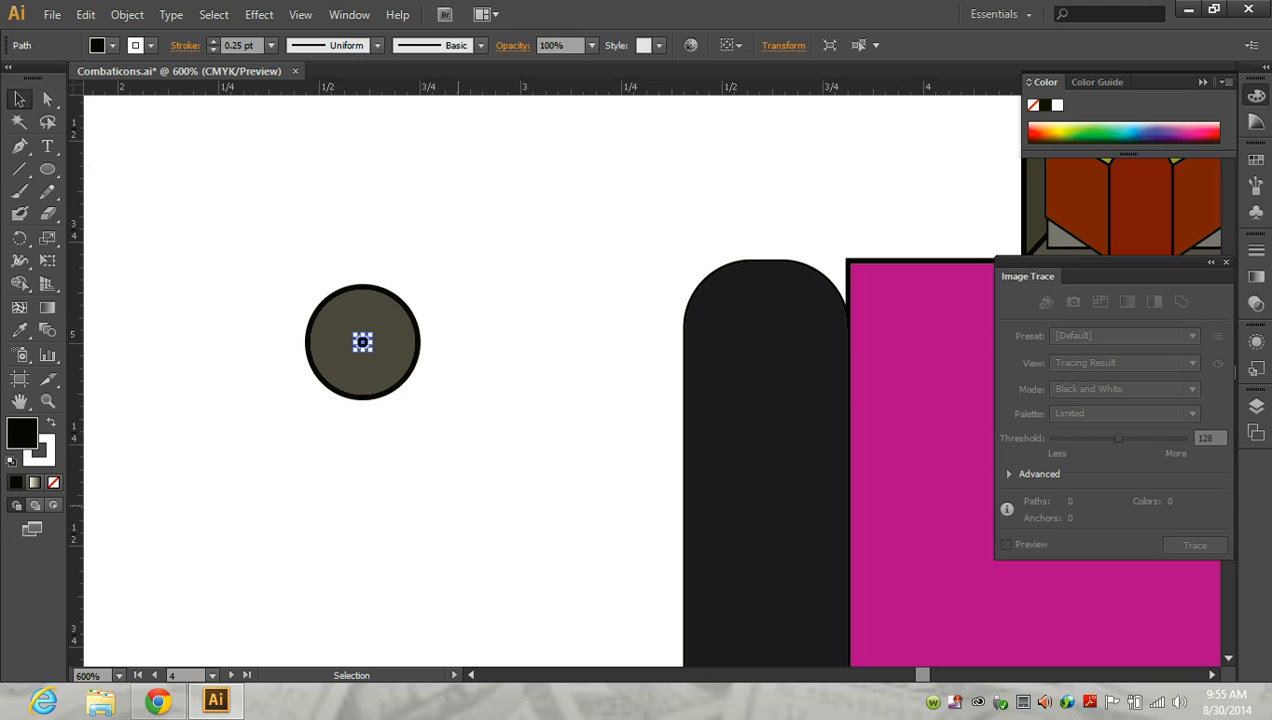
click(458, 506)
- Group the large olive circle and its small centre circle into one wheel
drag(280, 270, 443, 412)
scroll(362, 342, down, 2)
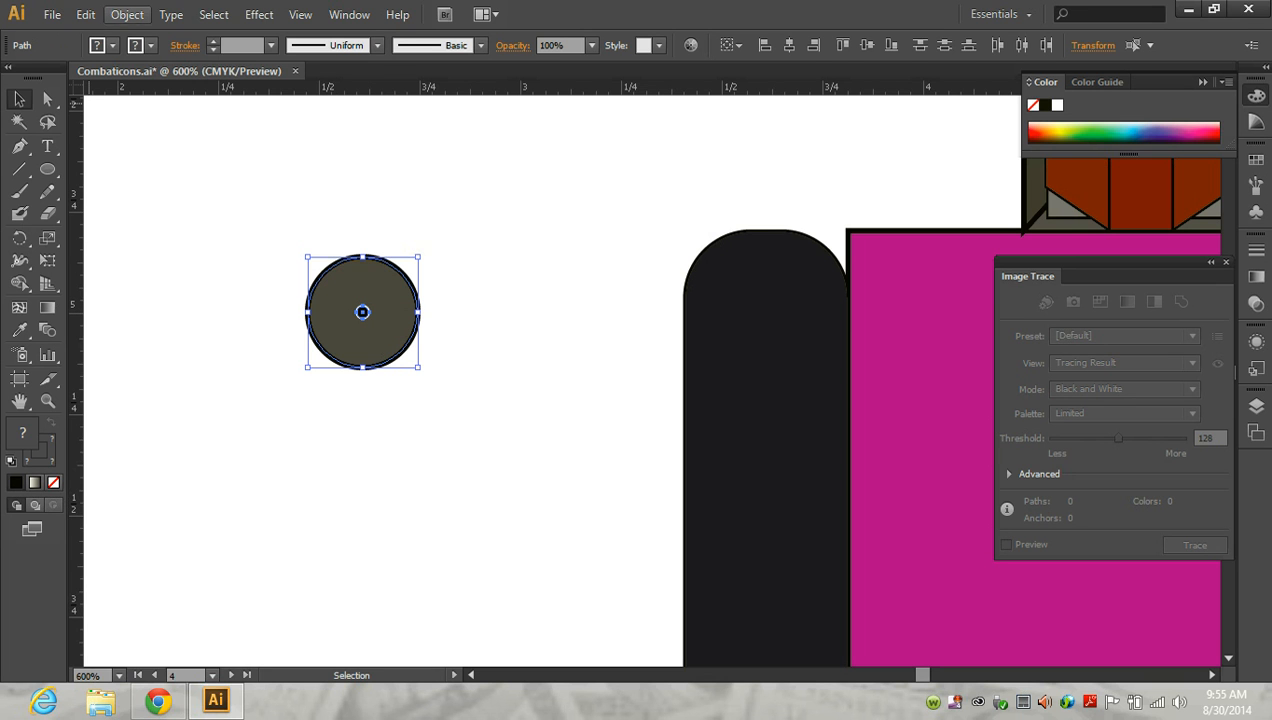
click(127, 14)
click(151, 84)
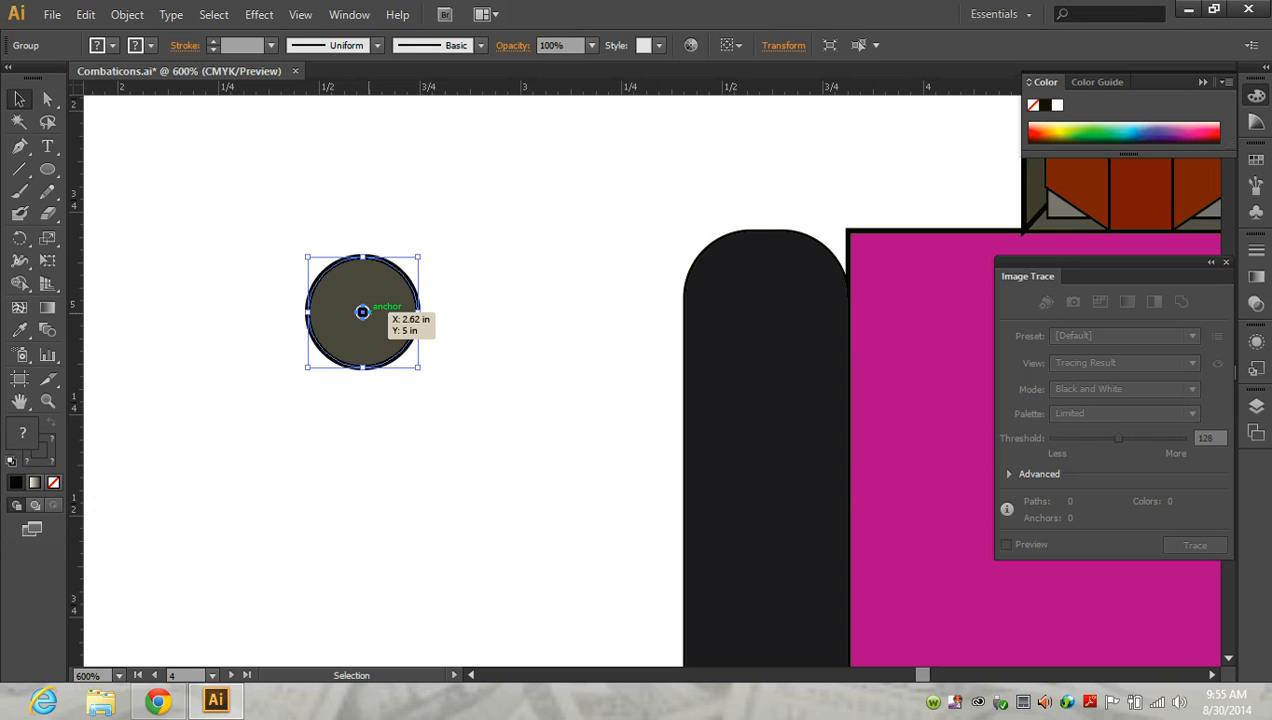
drag(362, 312, 362, 467)
drag(362, 467, 385, 610)
drag(362, 312, 766, 312)
scroll(766, 312, down, 2)
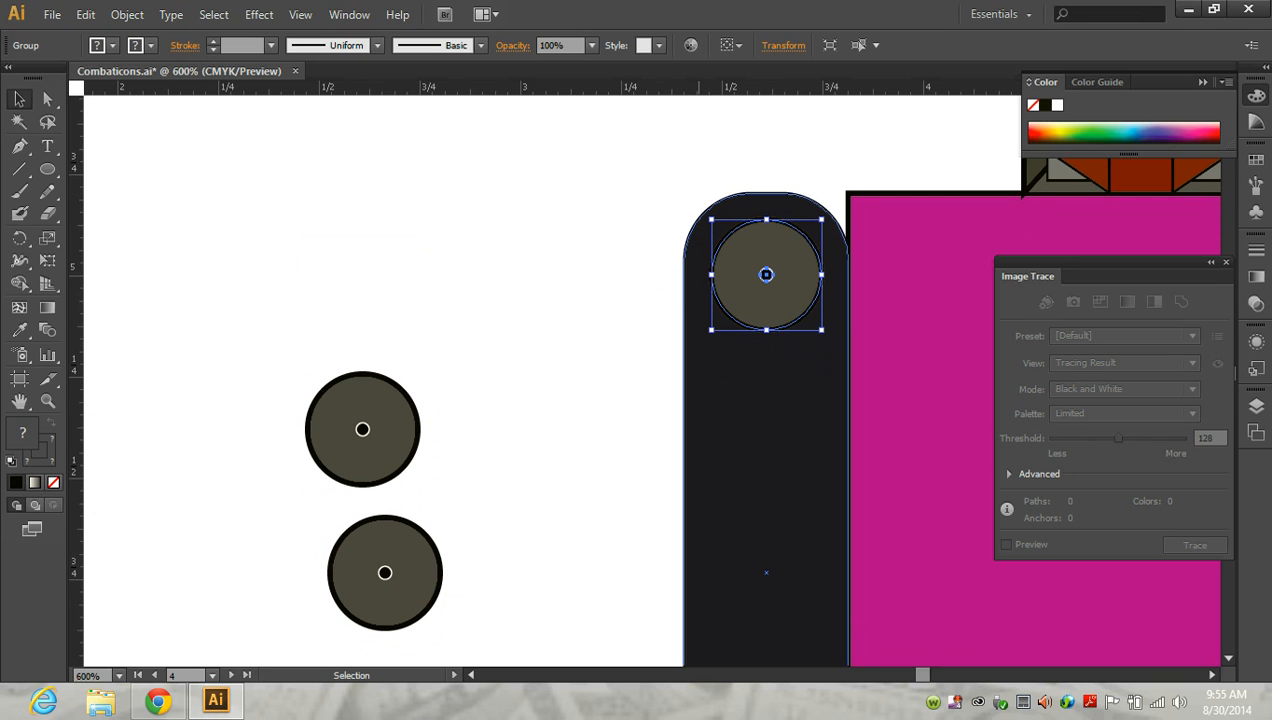
drag(766, 263, 446, 263)
drag(294, 362, 484, 617)
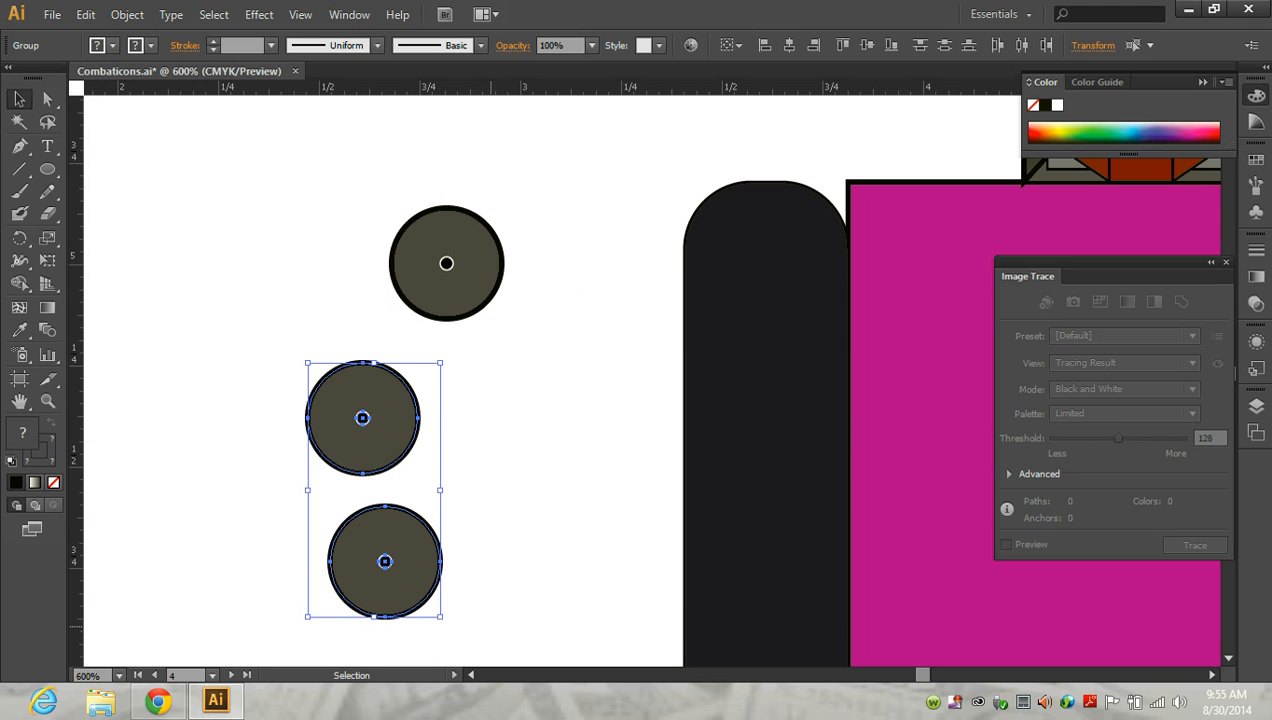
key(Delete)
- Move the wheel onto the upper end of the dark track and enlarge it proportionally to nearly the track's width
click(434, 268)
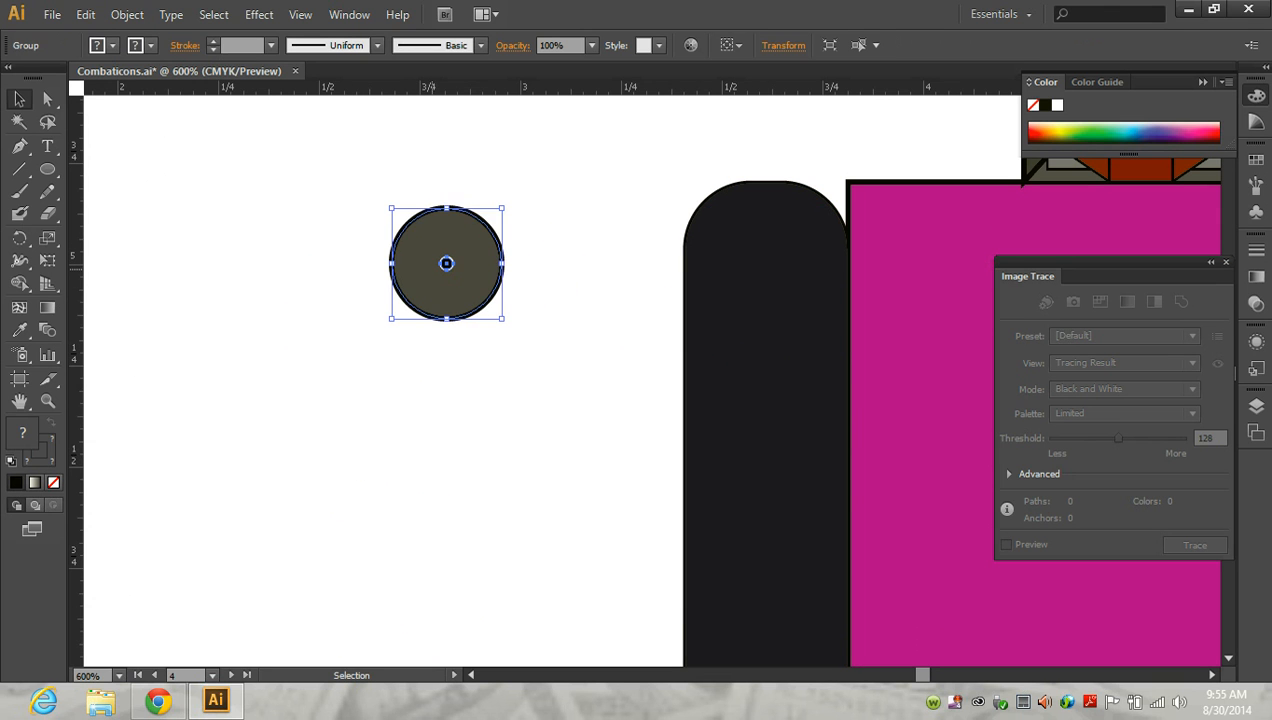
drag(446, 263, 787, 263)
drag(734, 319, 703, 332)
key(ctrl+z)
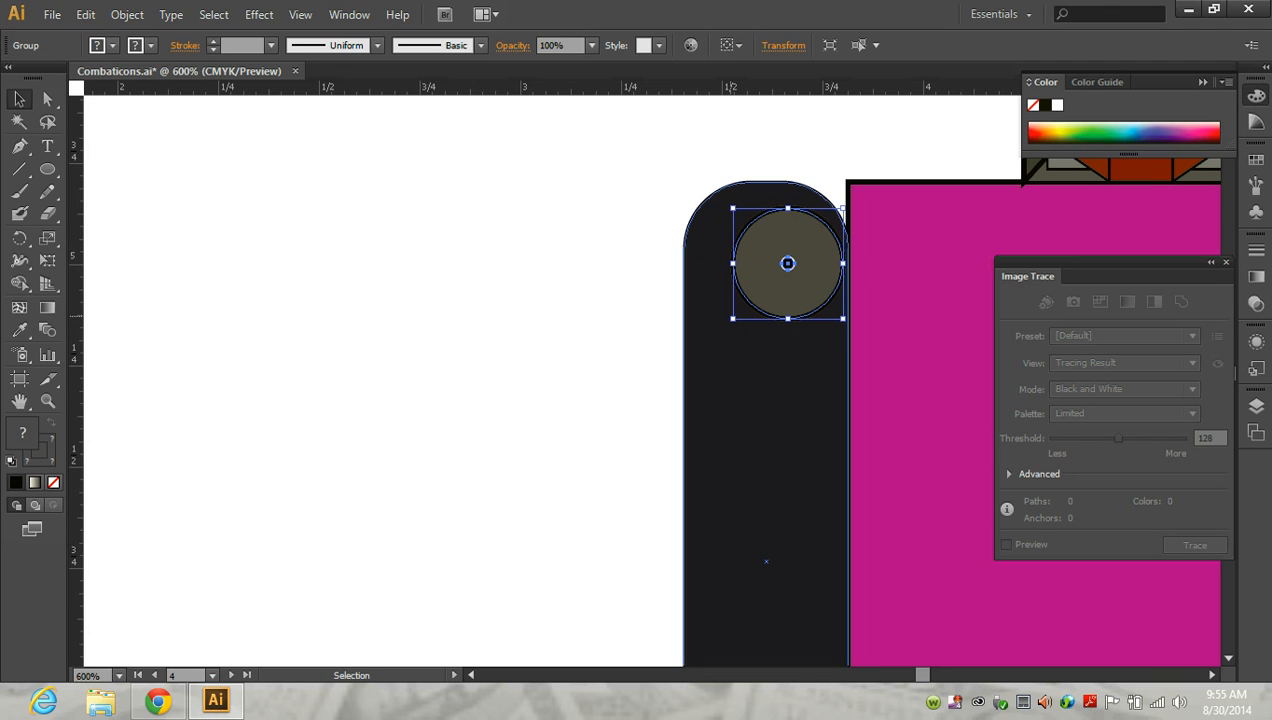
drag(733, 318, 691, 359)
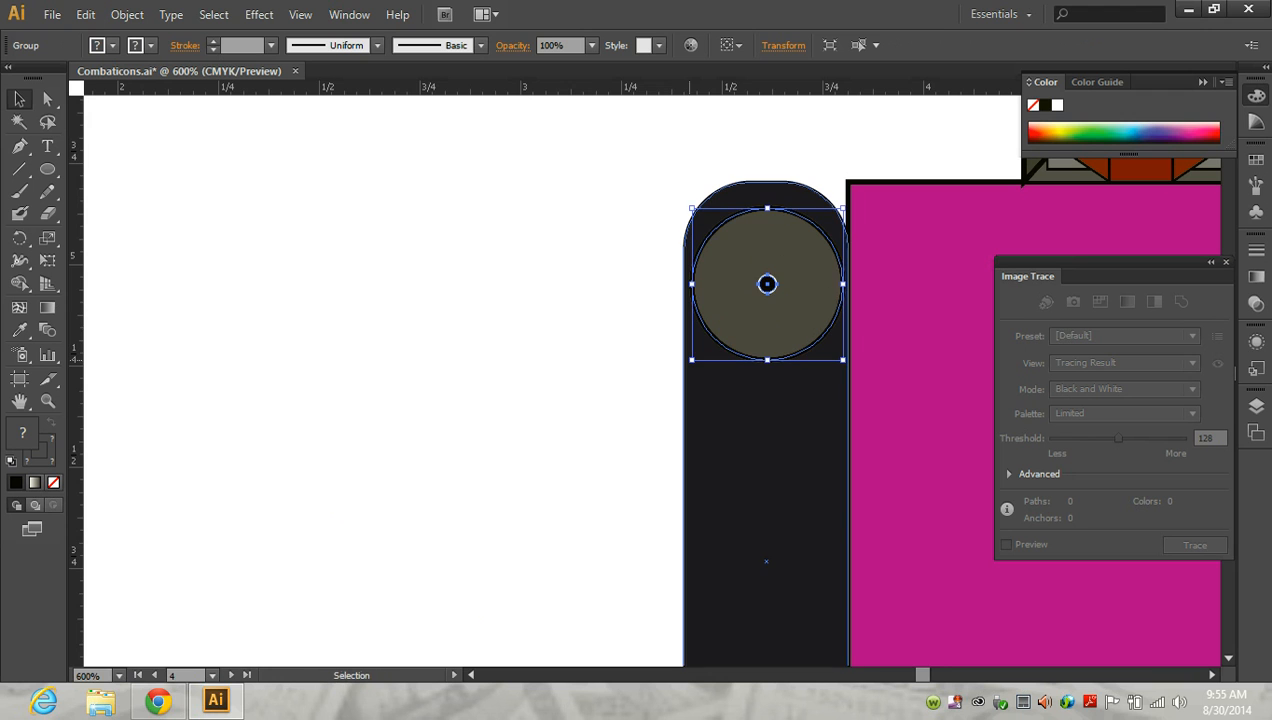
- Nudge the enlarged wheel upward into the track's rounded upper end and deselect it
key(Up)
key(Up)
key(Up)
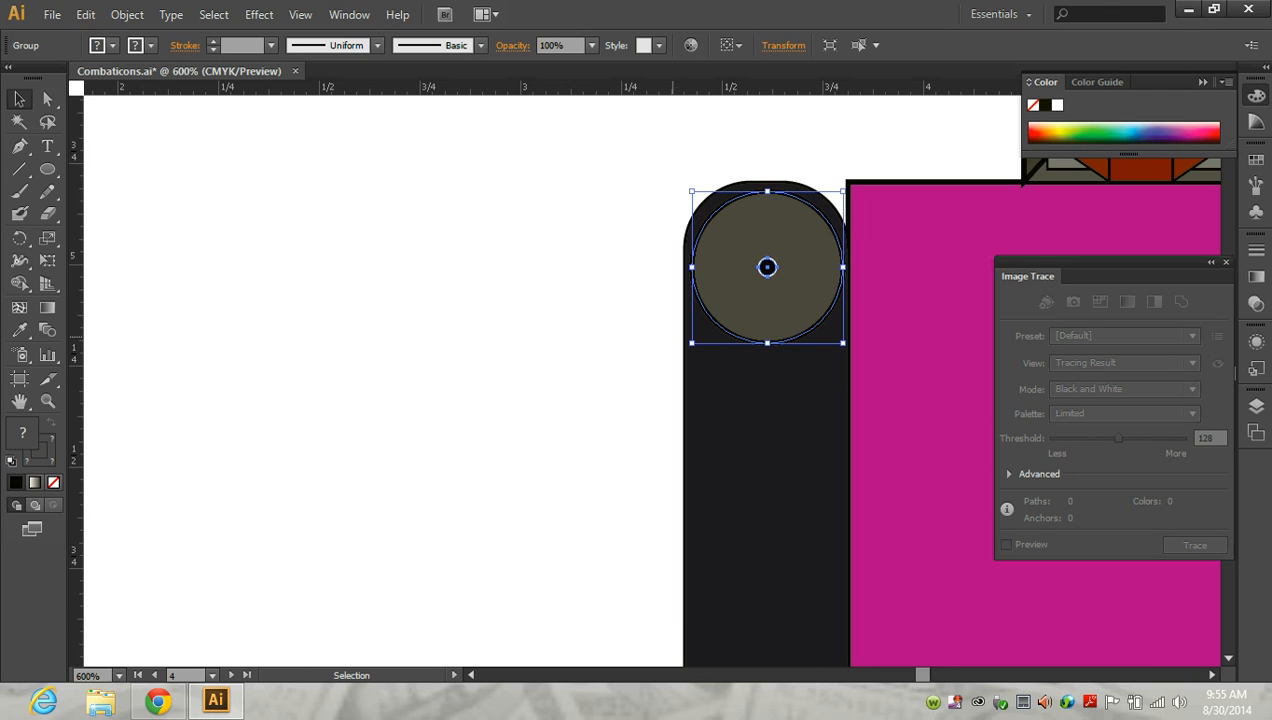
key(ctrl+shift+a)
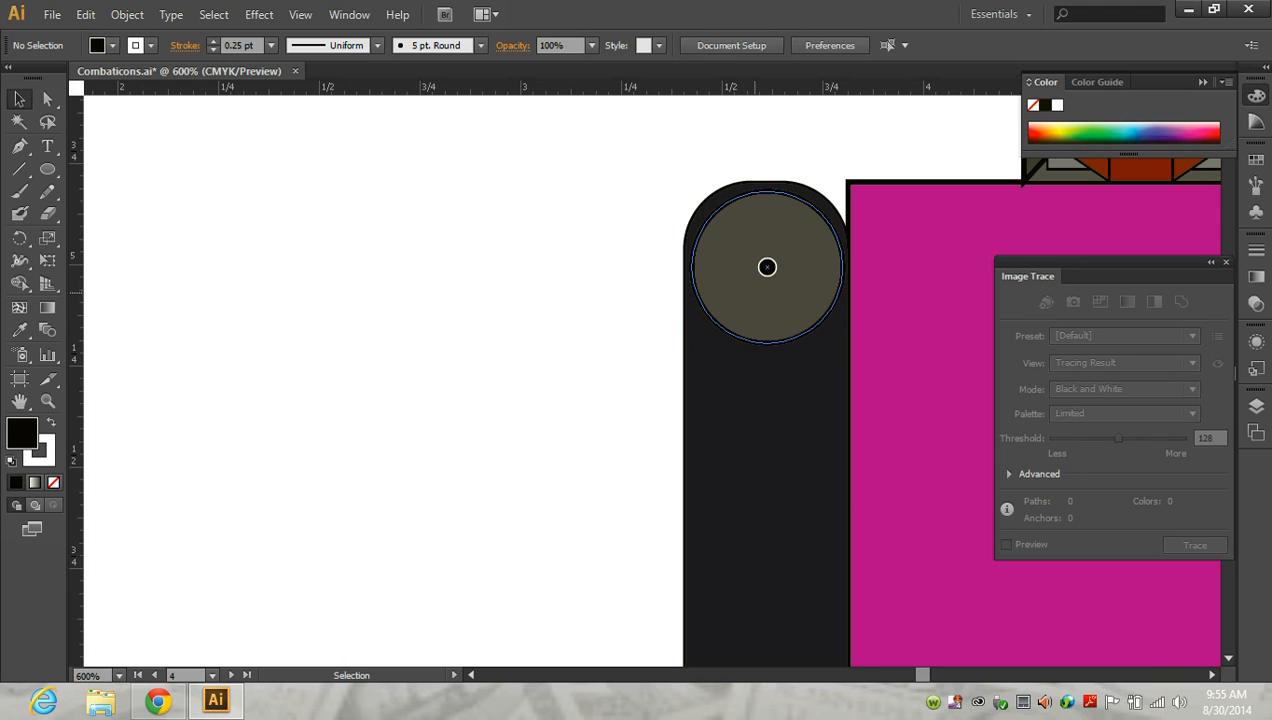
- Set the dark track shape's stroke weight to 1 pt
click(686, 346)
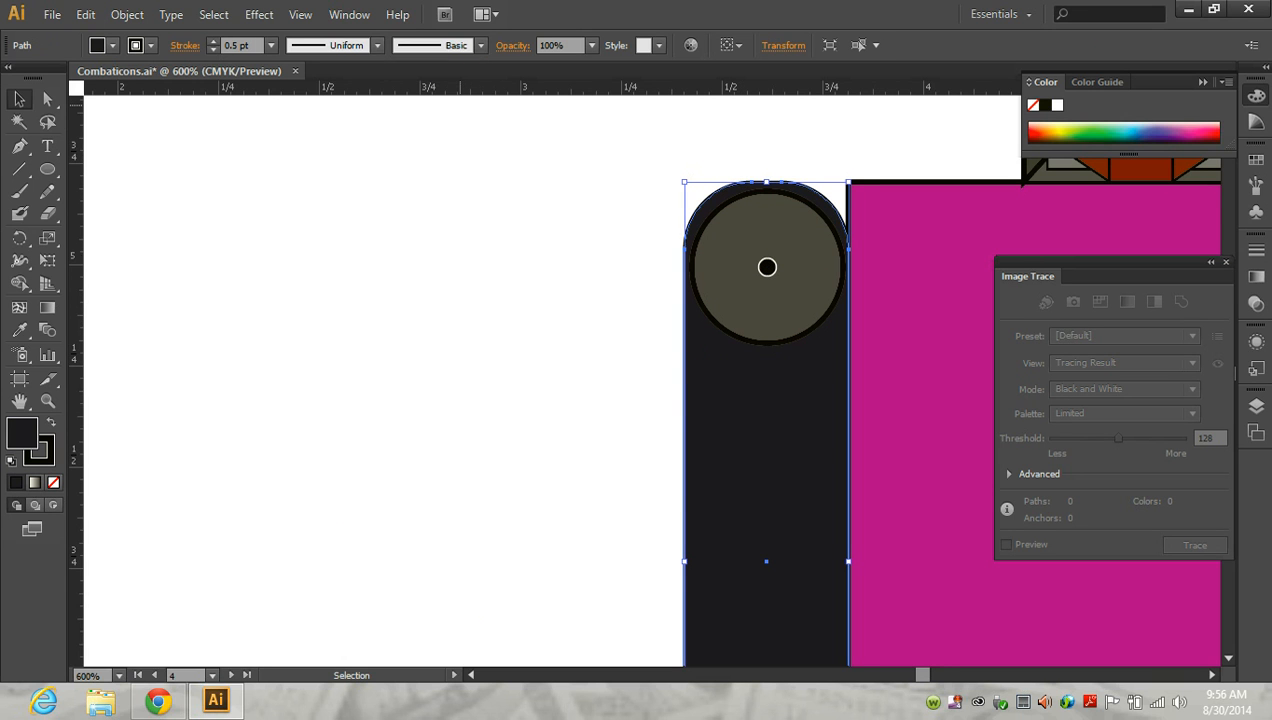
click(270, 45)
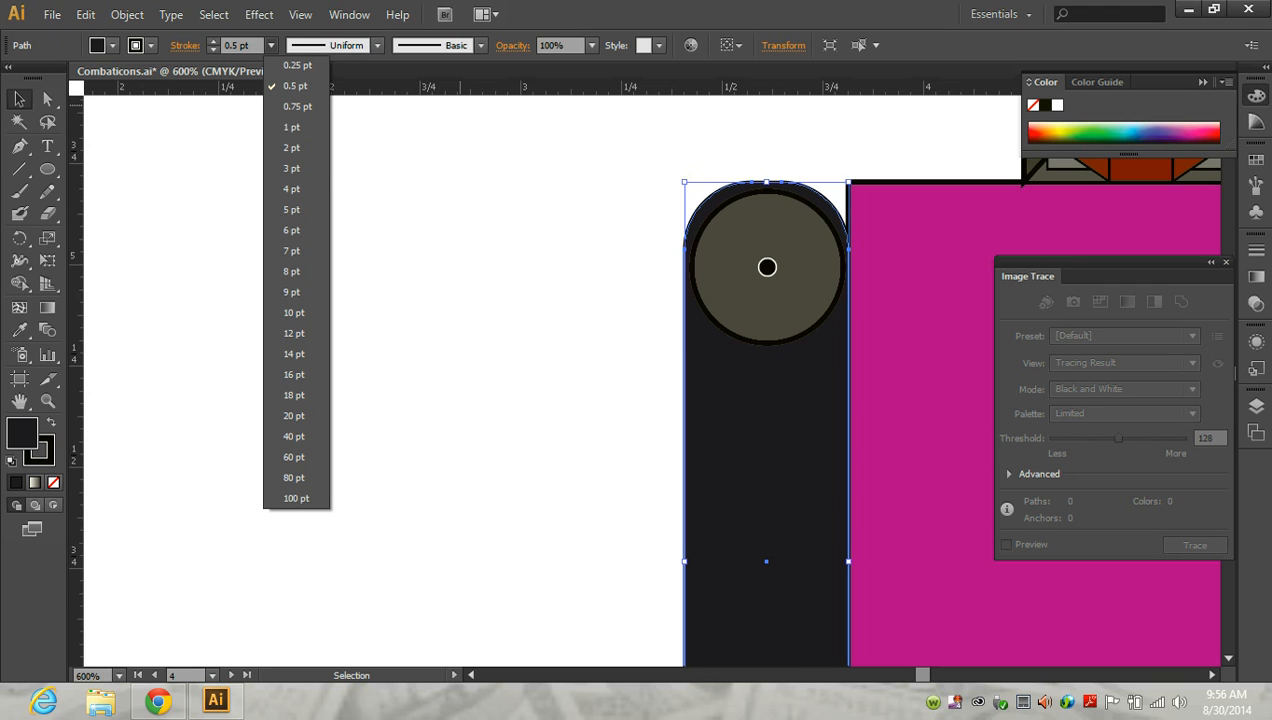
click(291, 127)
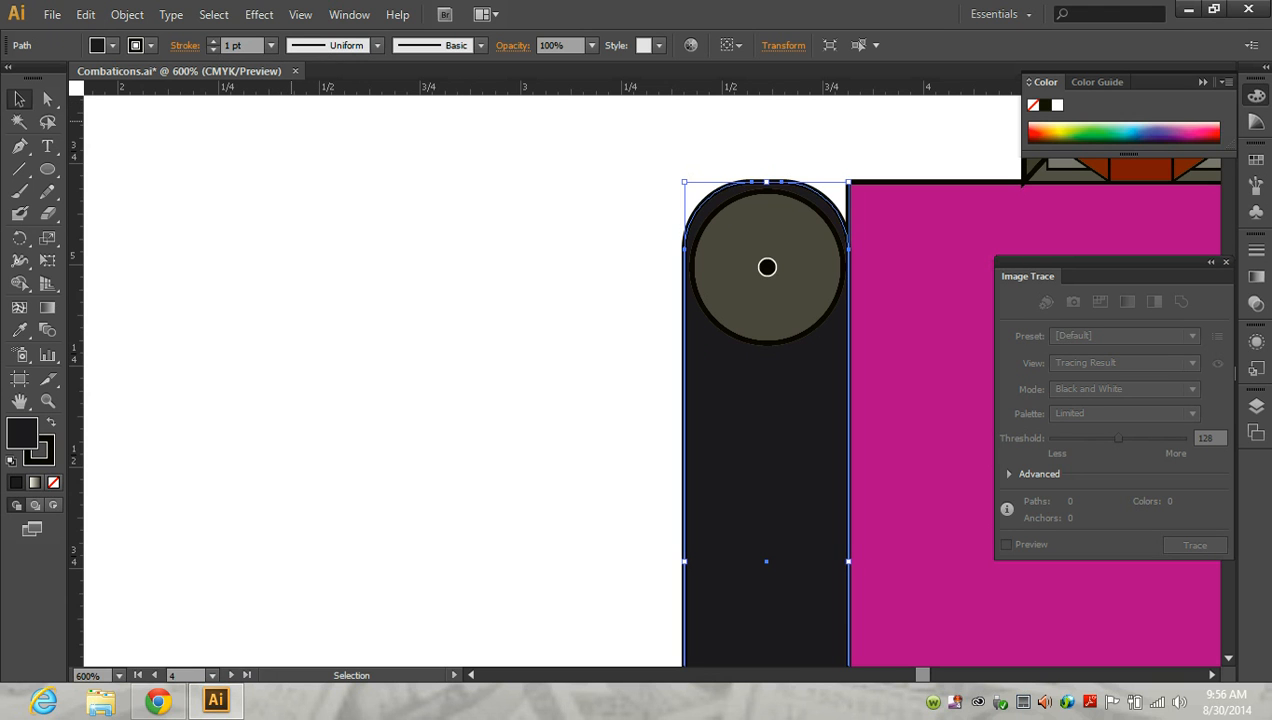
- Examine the variable width profiles and brush definitions available for the track's outline, leaving them unapplied
click(377, 45)
click(481, 46)
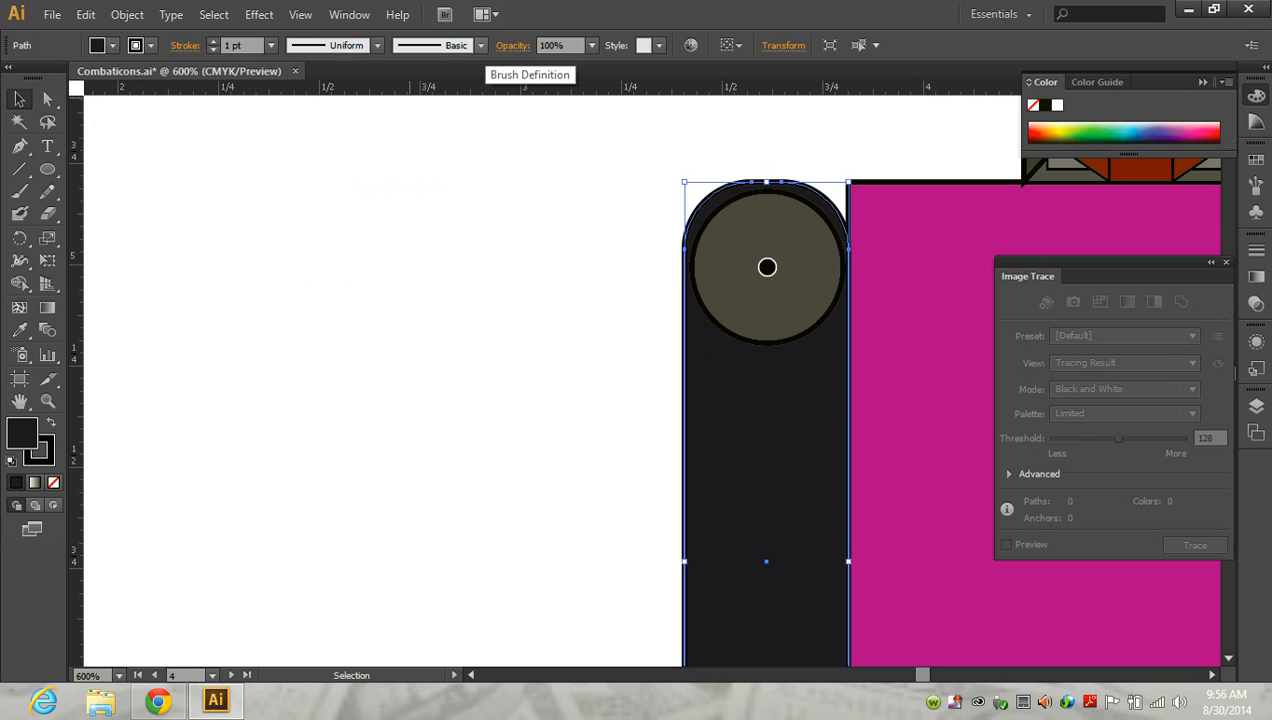
click(481, 46)
click(377, 45)
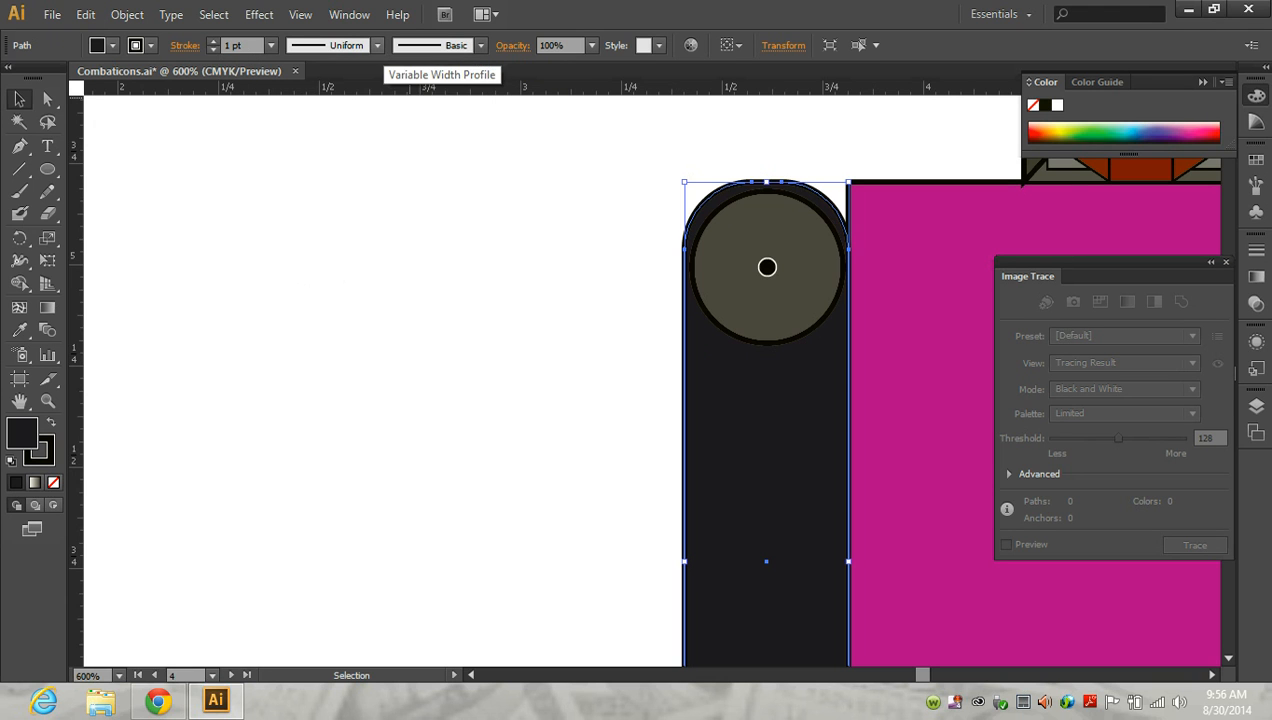
click(377, 45)
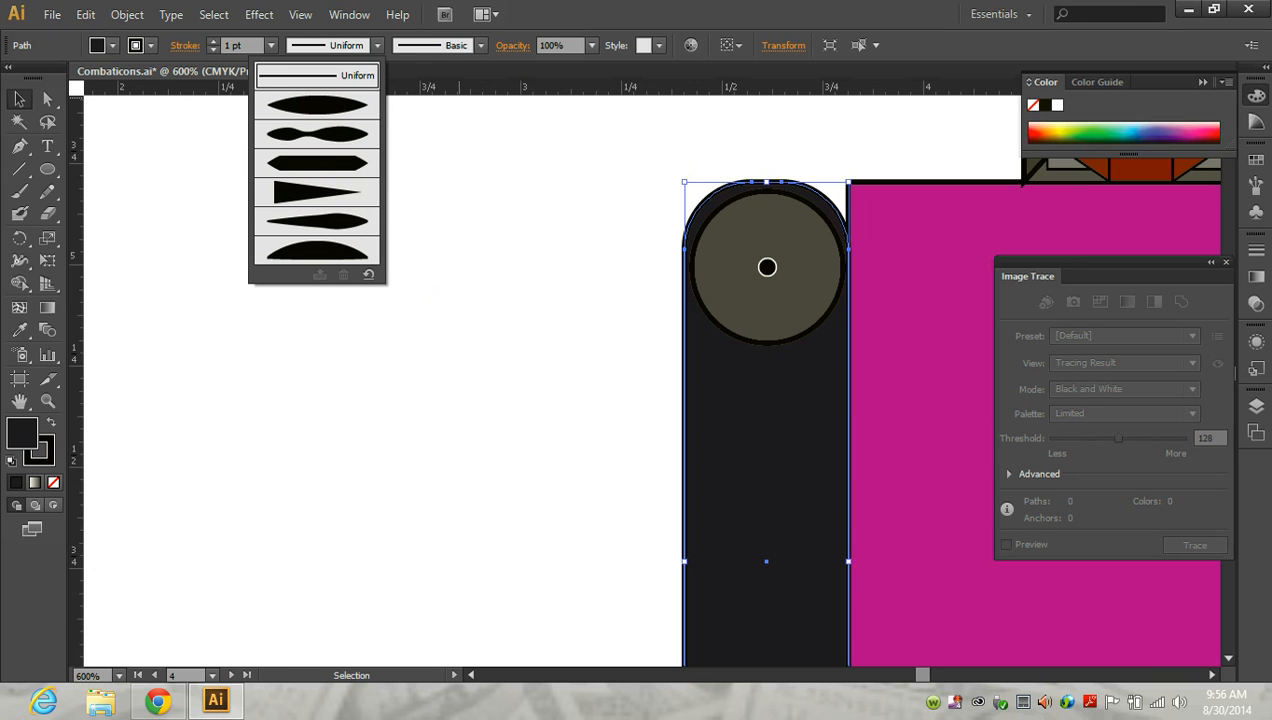
click(481, 46)
click(481, 45)
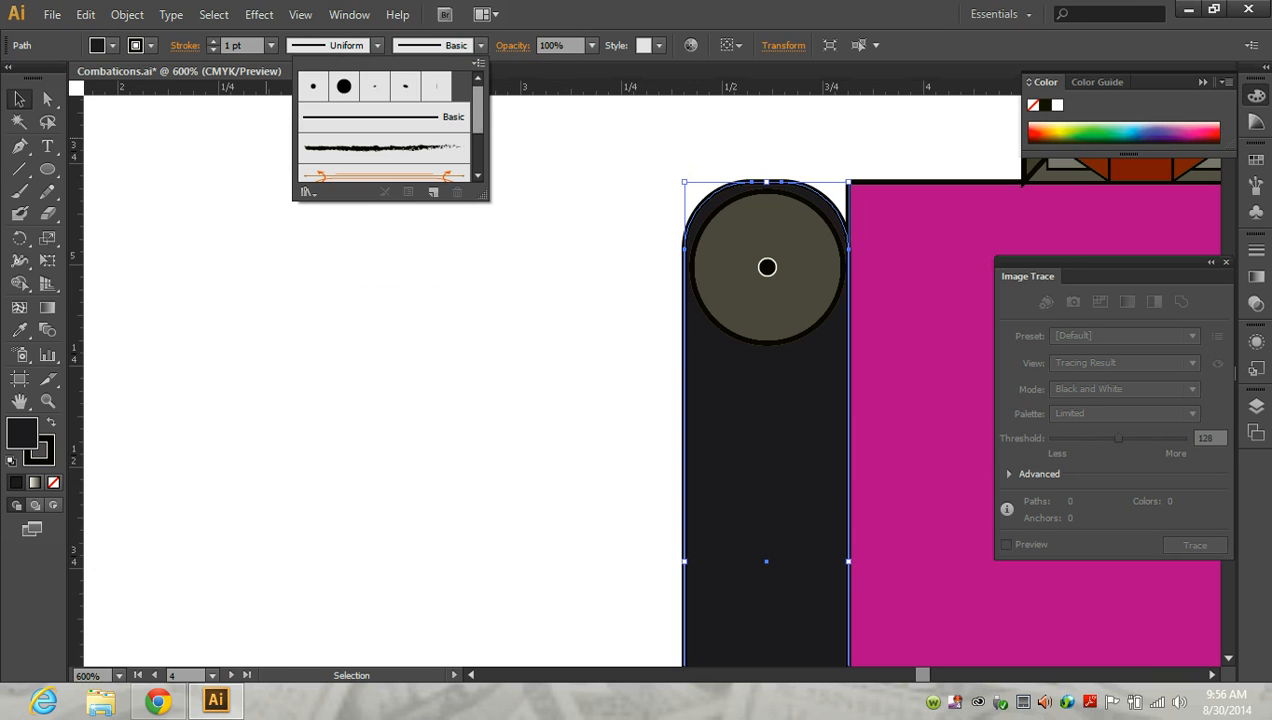
scroll(376, 157, down, 3)
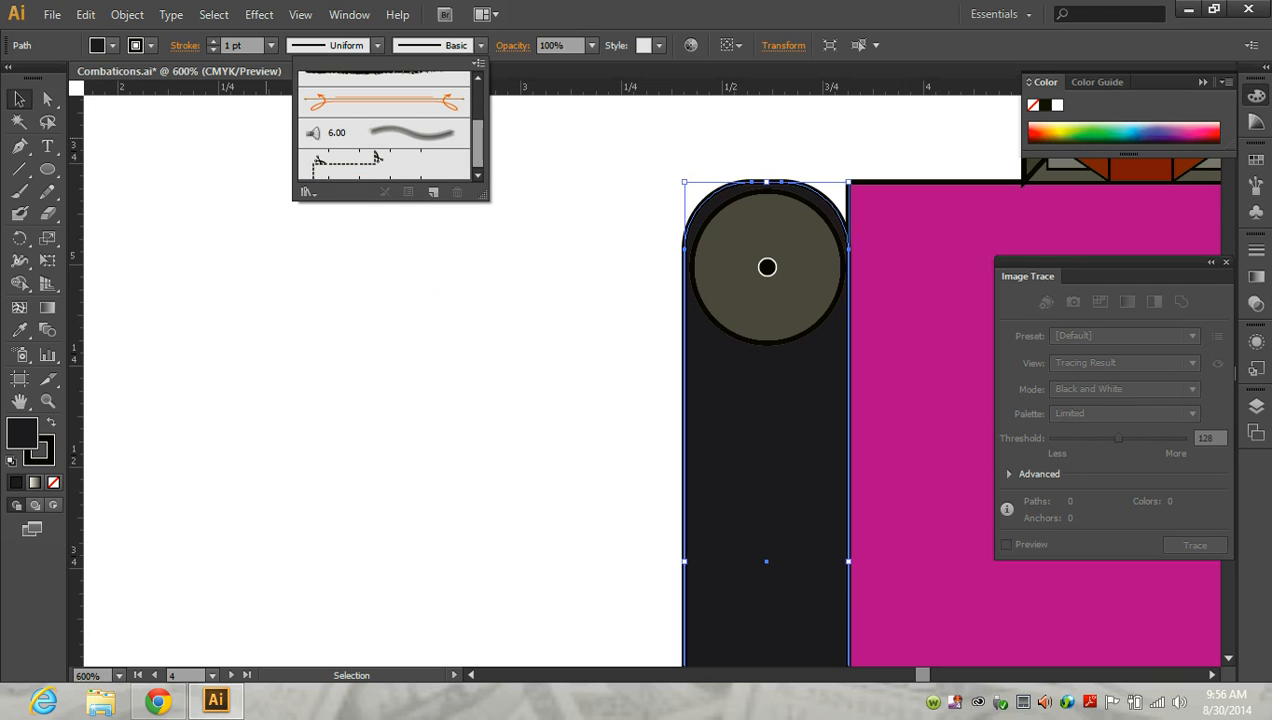
scroll(376, 157, up, 4)
scroll(376, 157, down, 3)
scroll(376, 157, up, 3)
click(517, 235)
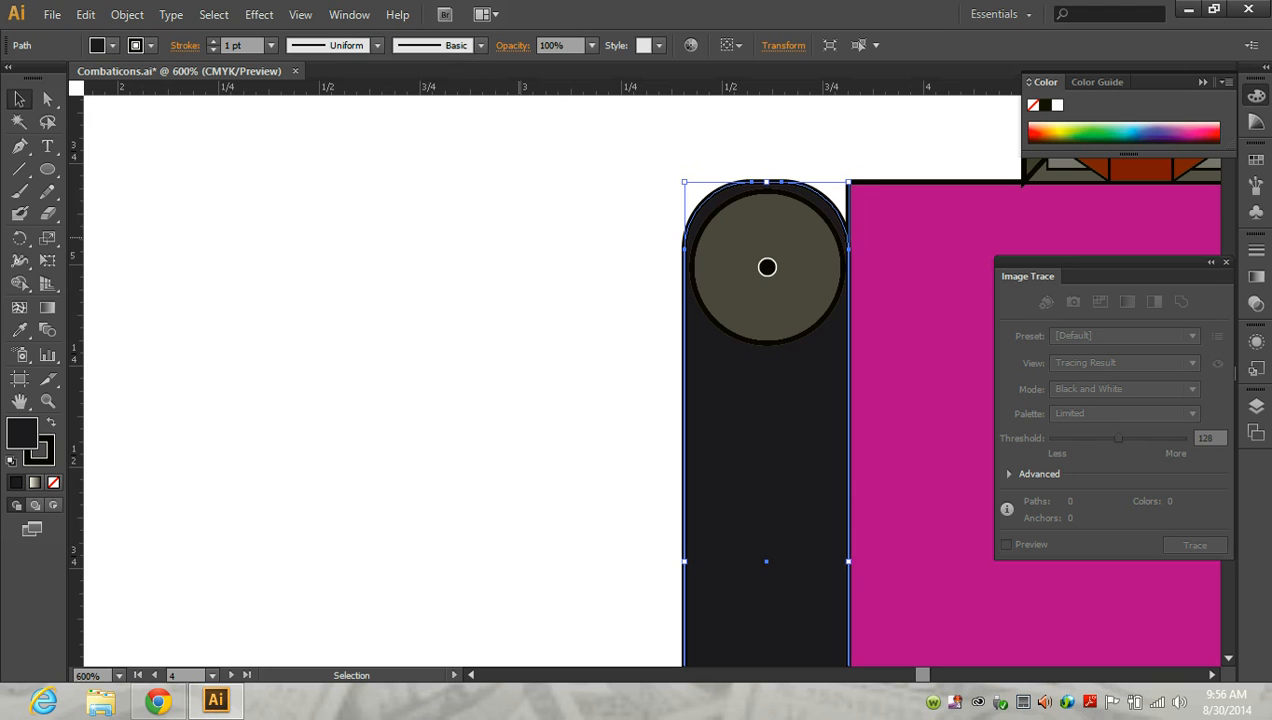
click(608, 313)
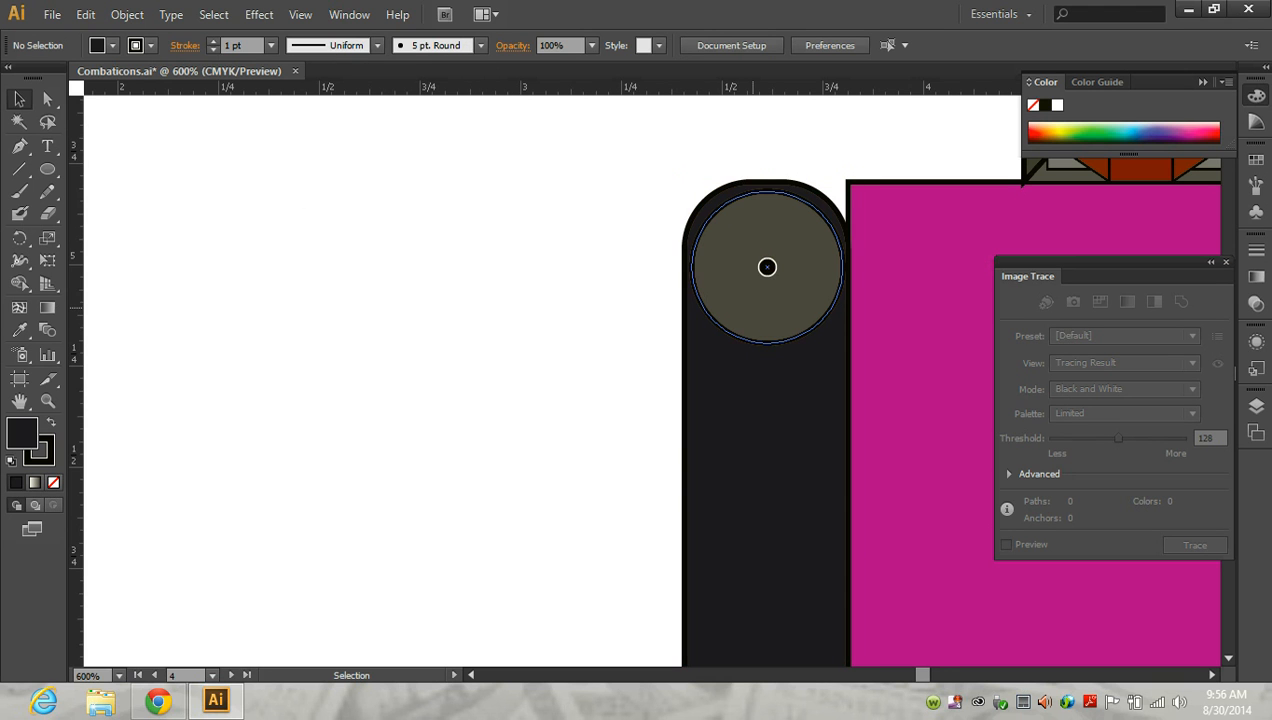
- Duplicate the wheel three times straight down the track, placing each copy just below the previous one
scroll(767, 267, down, 4)
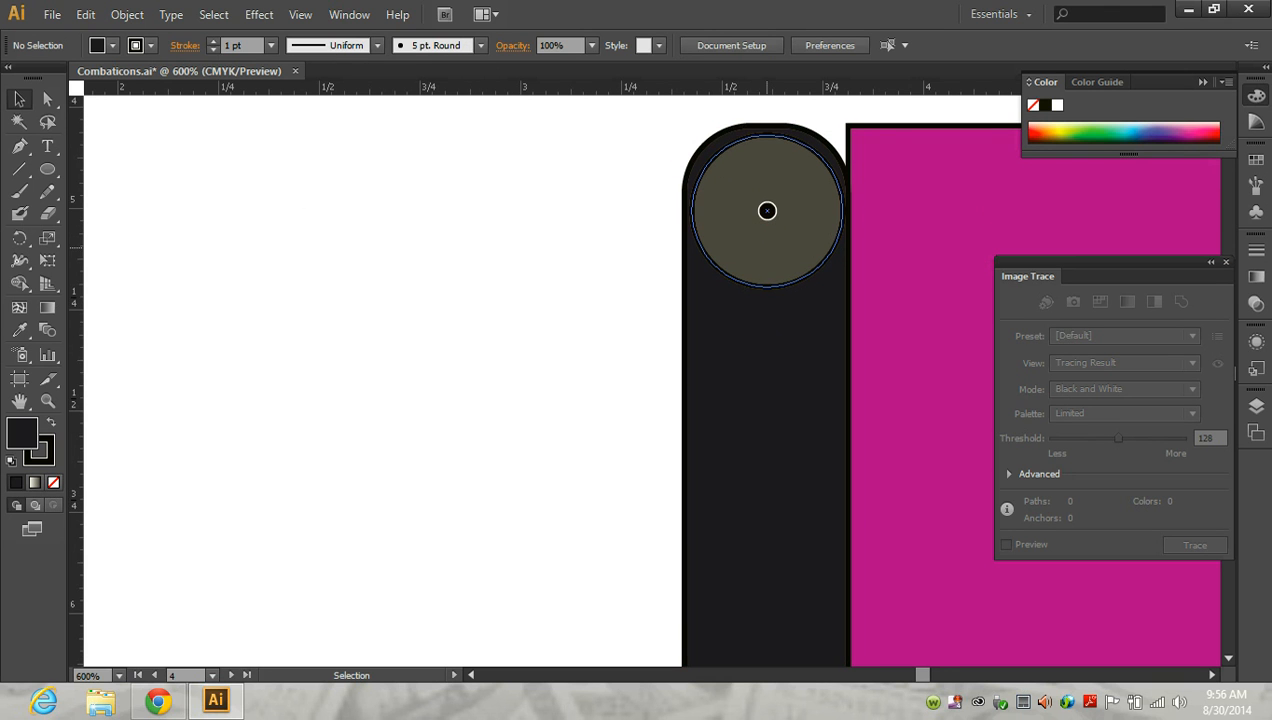
drag(767, 192, 767, 355)
scroll(767, 295, down, 3)
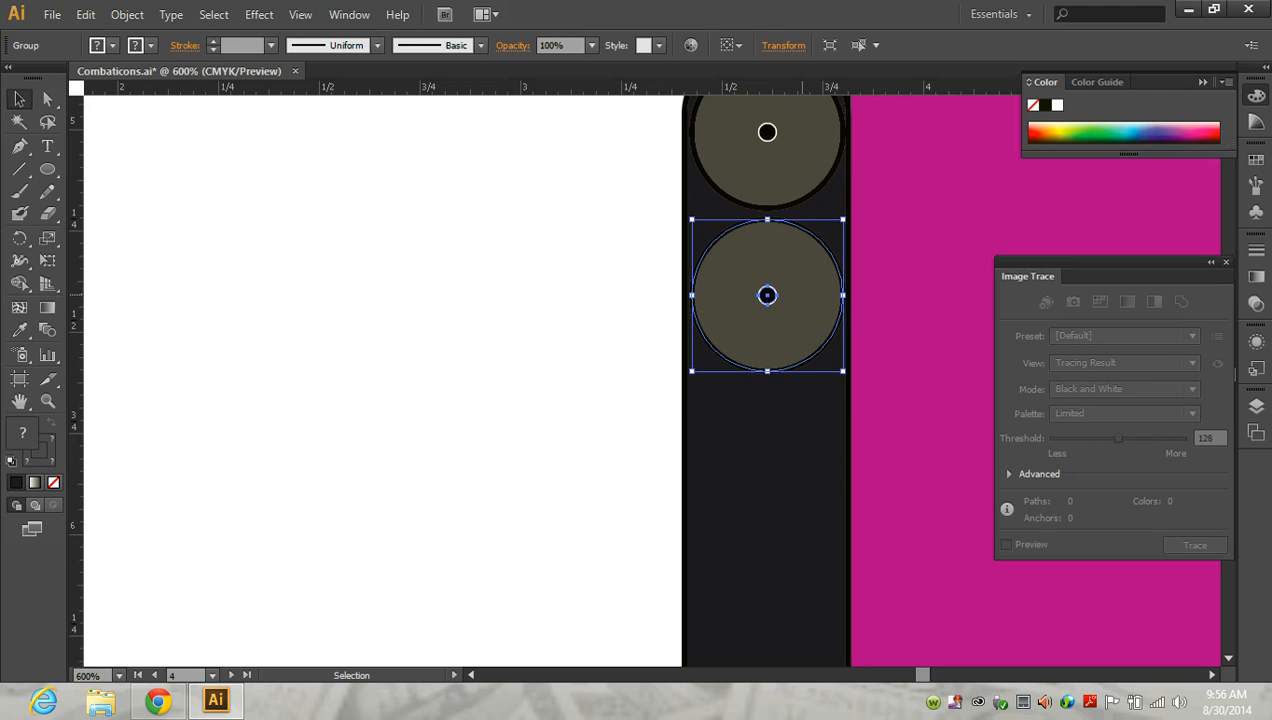
drag(767, 295, 767, 460)
scroll(767, 460, down, 1)
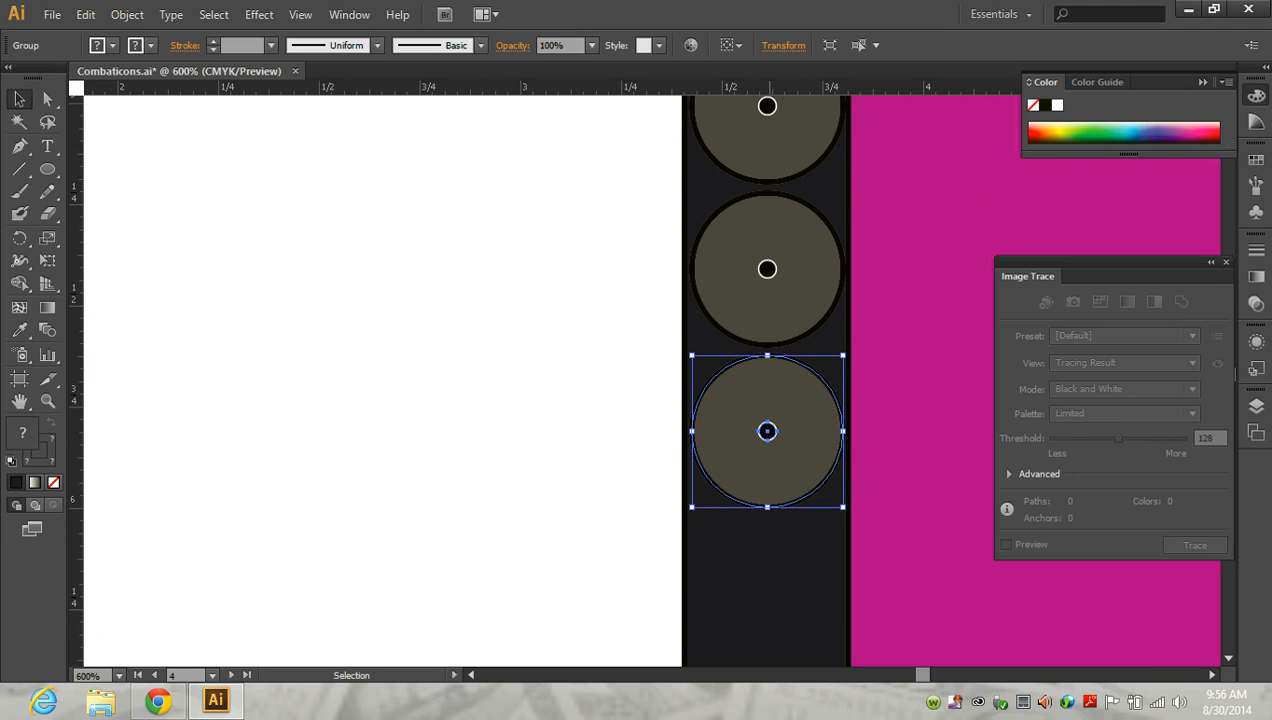
scroll(767, 431, down, 4)
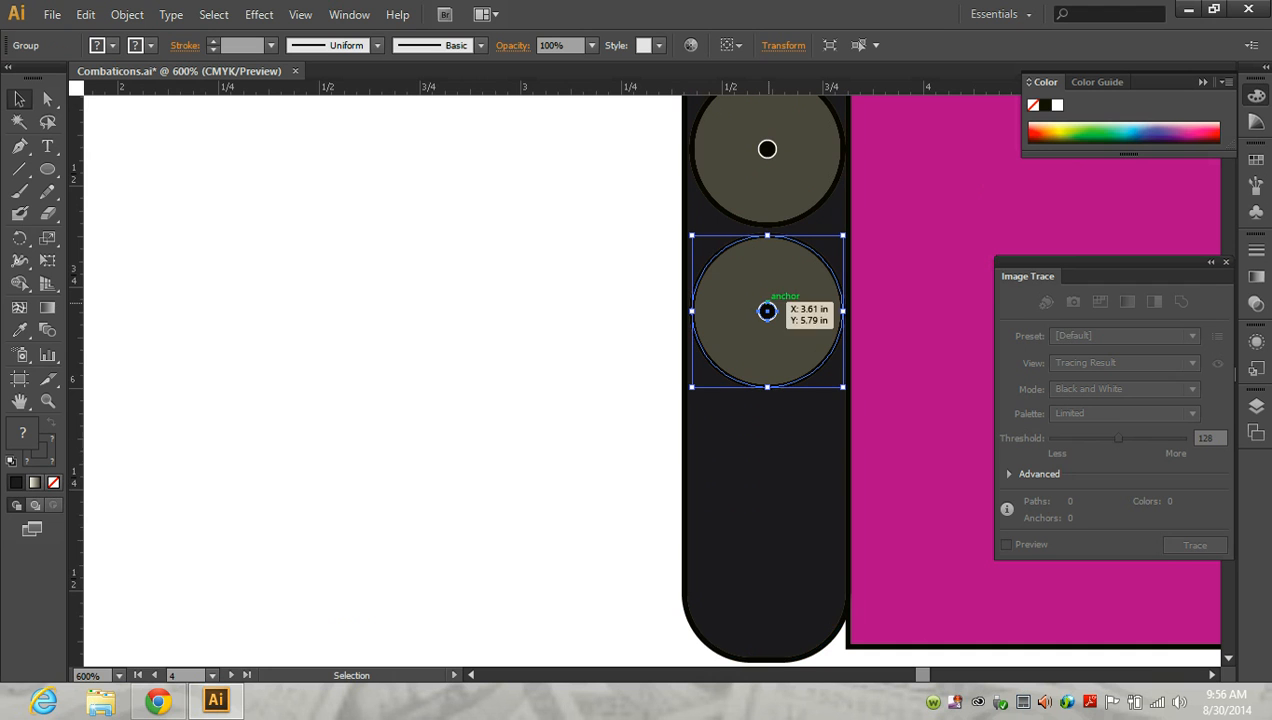
drag(767, 311, 766, 470)
scroll(766, 460, down, 1)
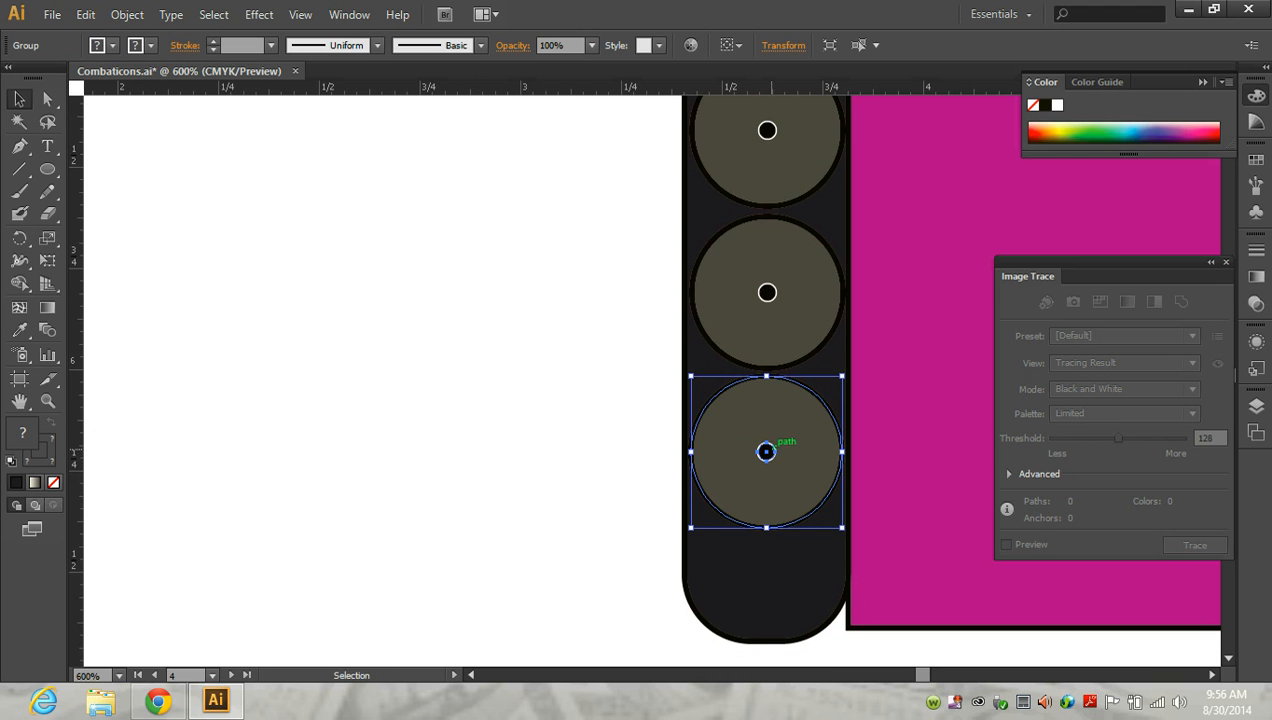
- Move the first wheel higher in the track, and shift the second and third wheels up to close the gaps
scroll(766, 458, up, 8)
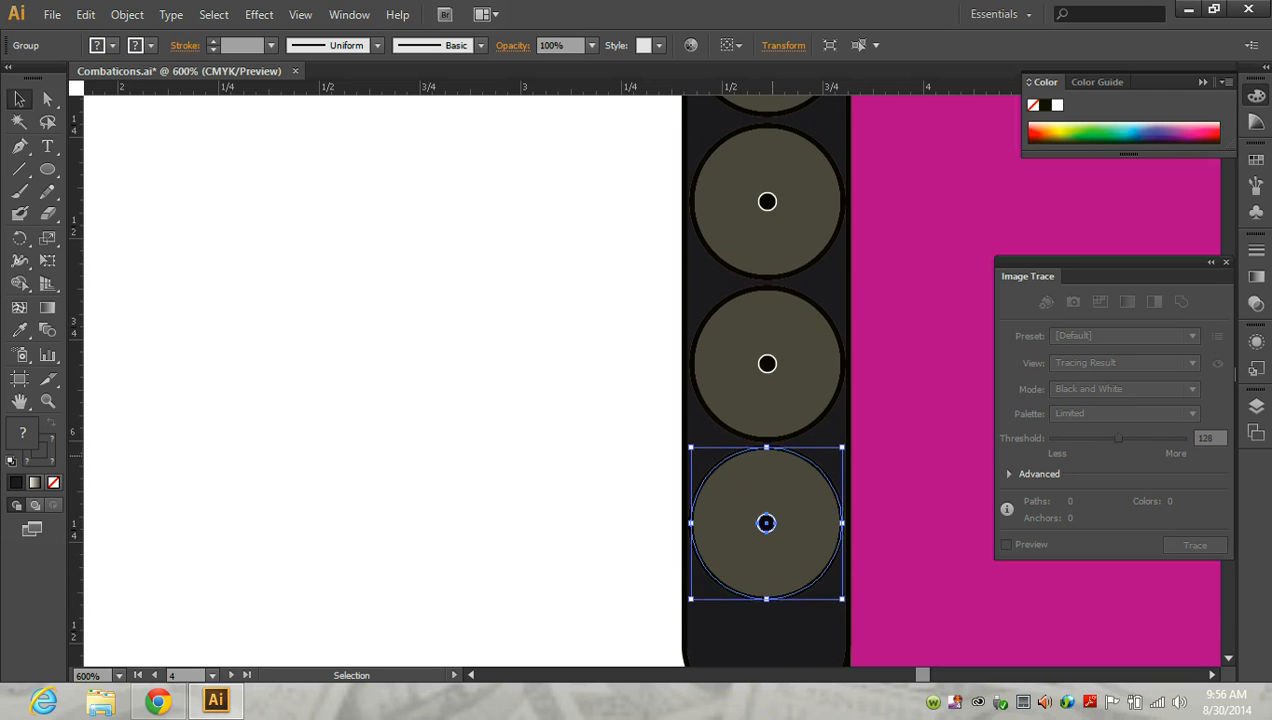
scroll(766, 440, up, 5)
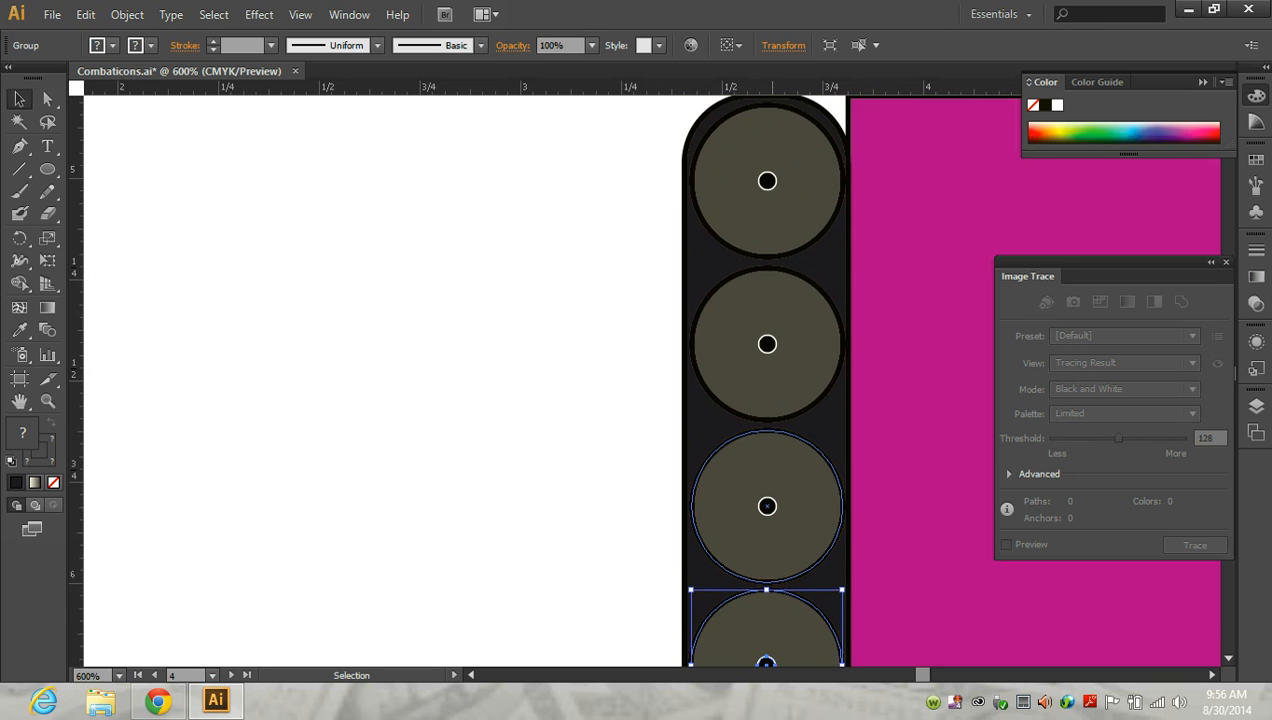
click(767, 203)
key(Up)
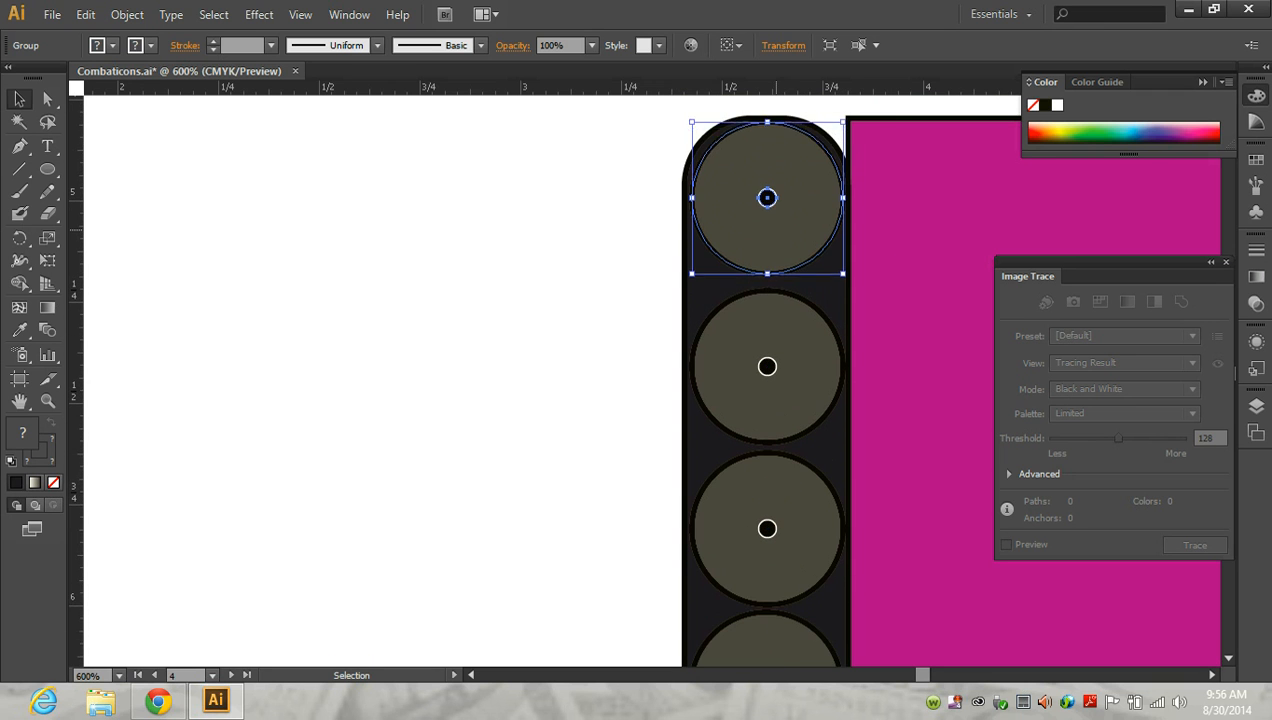
click(775, 352)
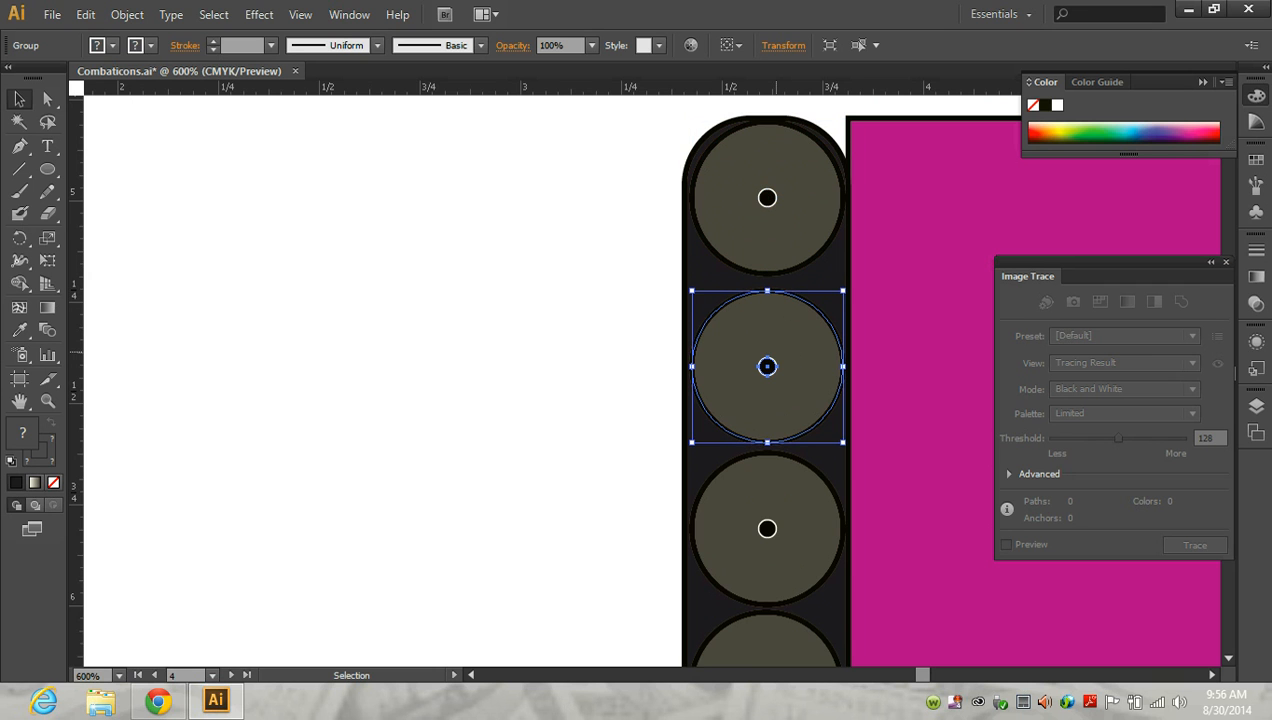
drag(767, 366, 767, 355)
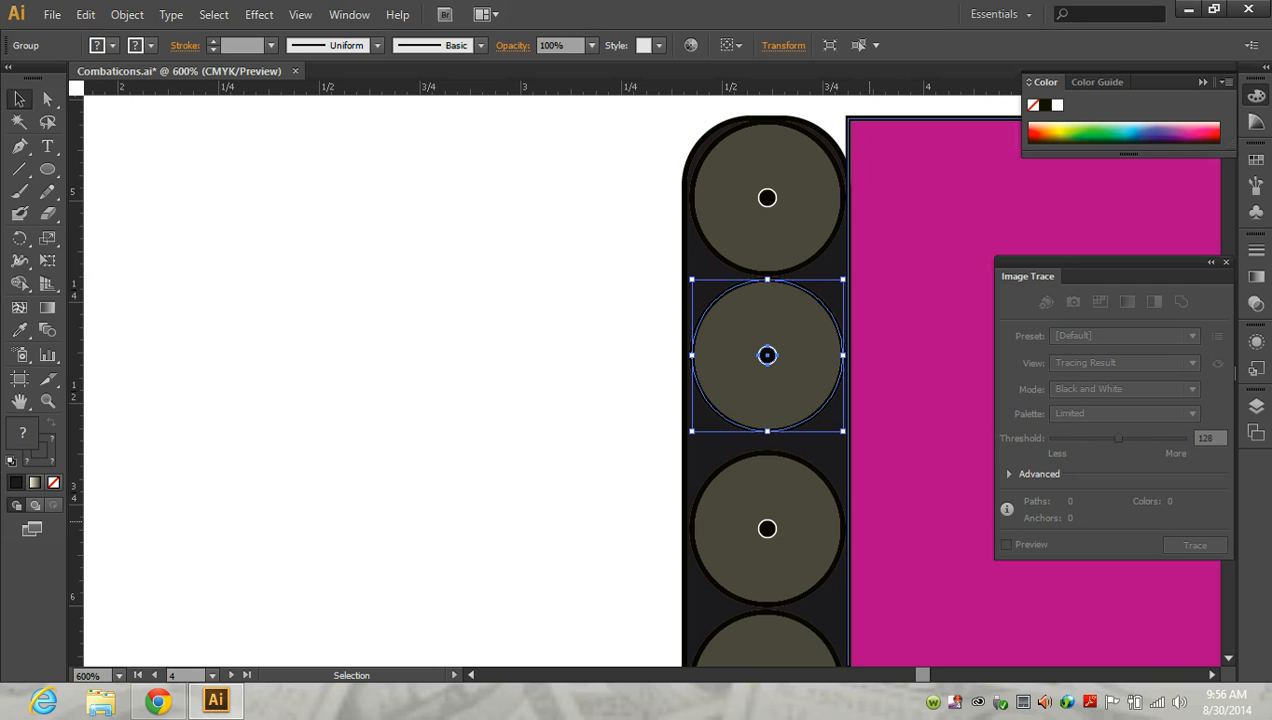
drag(767, 528, 767, 511)
- Move the fourth wheel up against the third and place a duplicate below it at the track's lower end
scroll(767, 511, down, 5)
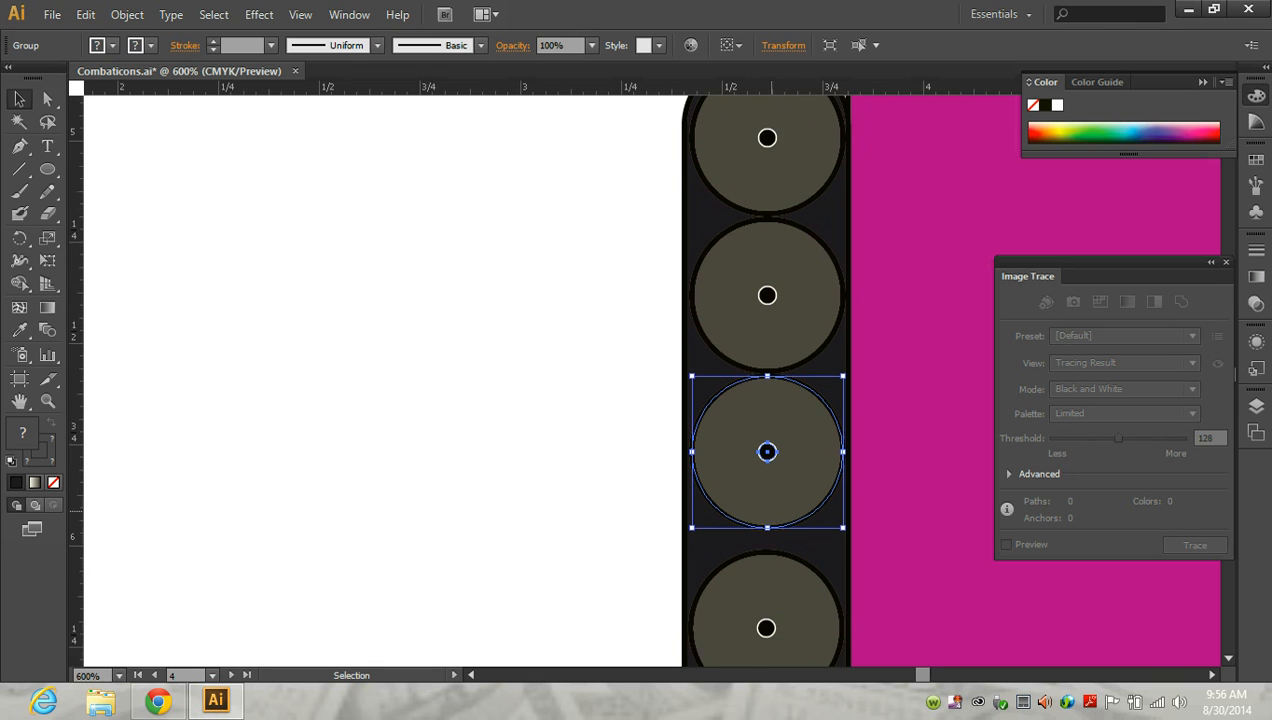
scroll(766, 557, down, 4)
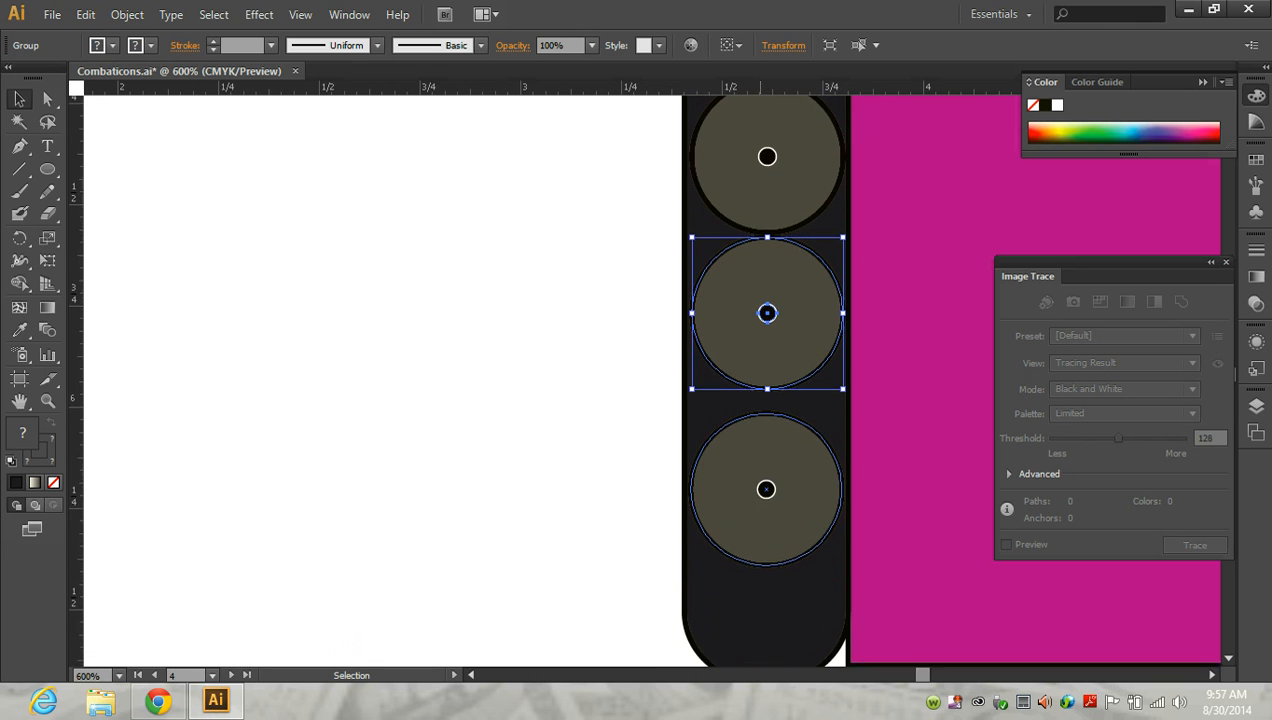
click(766, 456)
drag(766, 456, 766, 585)
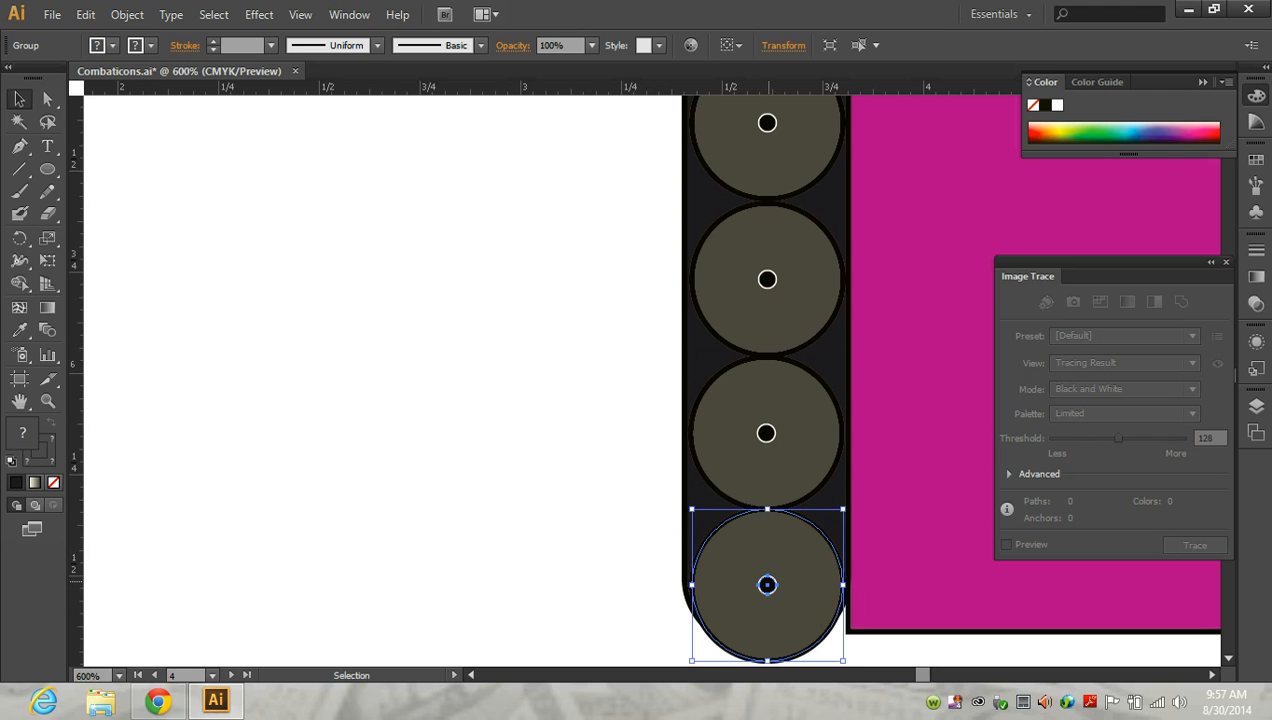
- Extend the track's lower end downward to enclose the fifth wheel, moving the wheel aside and back into place around the edit
scroll(766, 585, down, 2)
drag(767, 547, 567, 547)
drag(766, 606, 766, 632)
drag(567, 547, 767, 547)
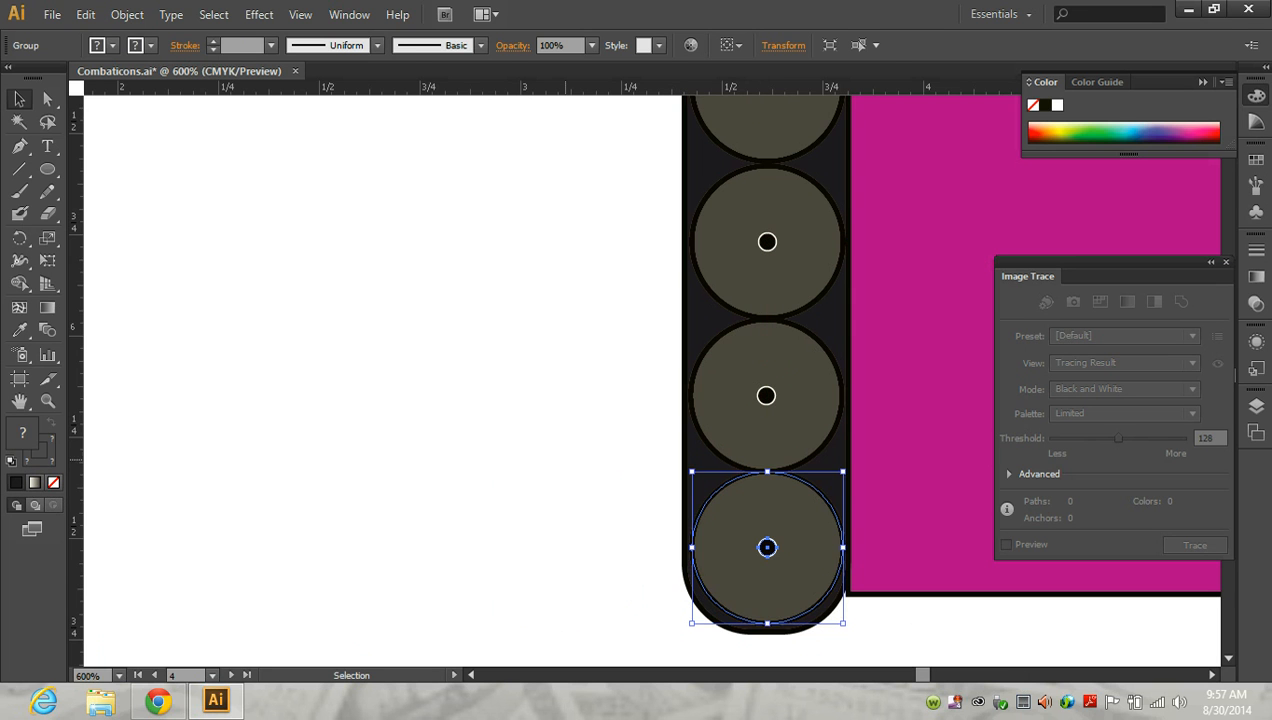
- Group the track with its five wheels and nudge the group up slightly alongside the magenta body
key(ctrl+shift+a)
scroll(651, 429, down, 2)
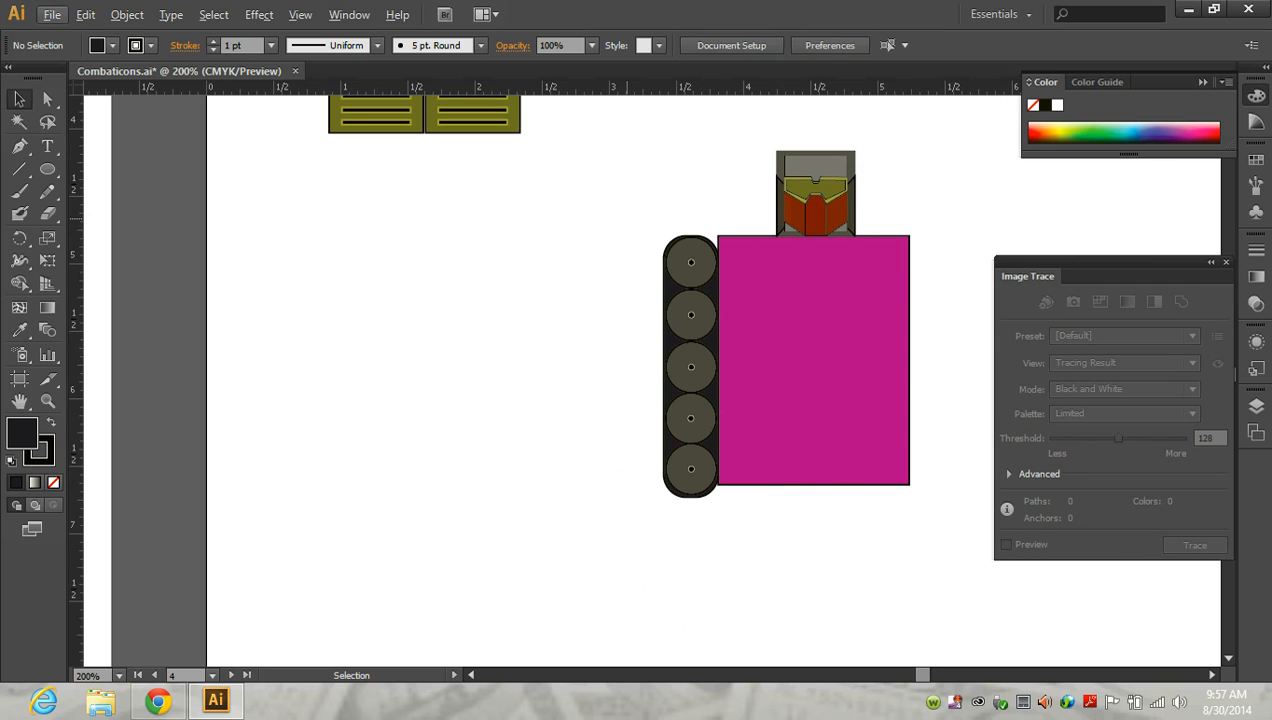
drag(639, 200, 702, 501)
click(127, 15)
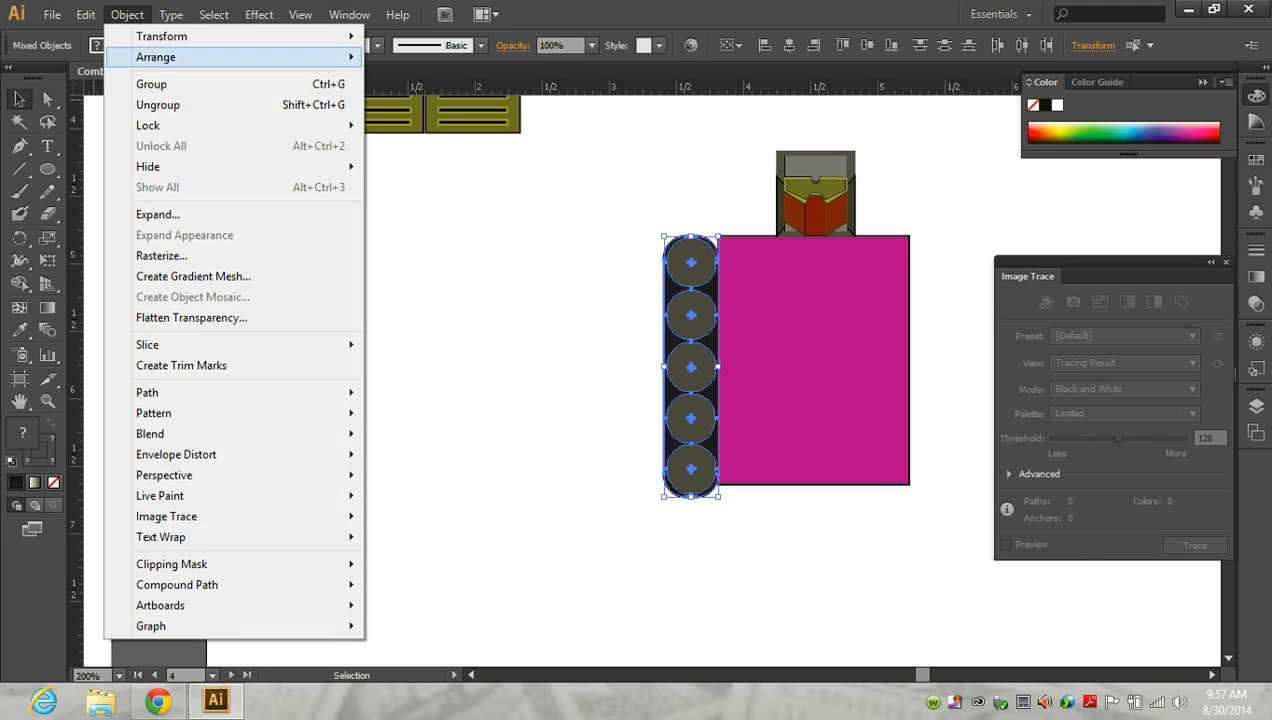
click(152, 85)
key(Up)
key(Up)
key(Up)
key(Up)
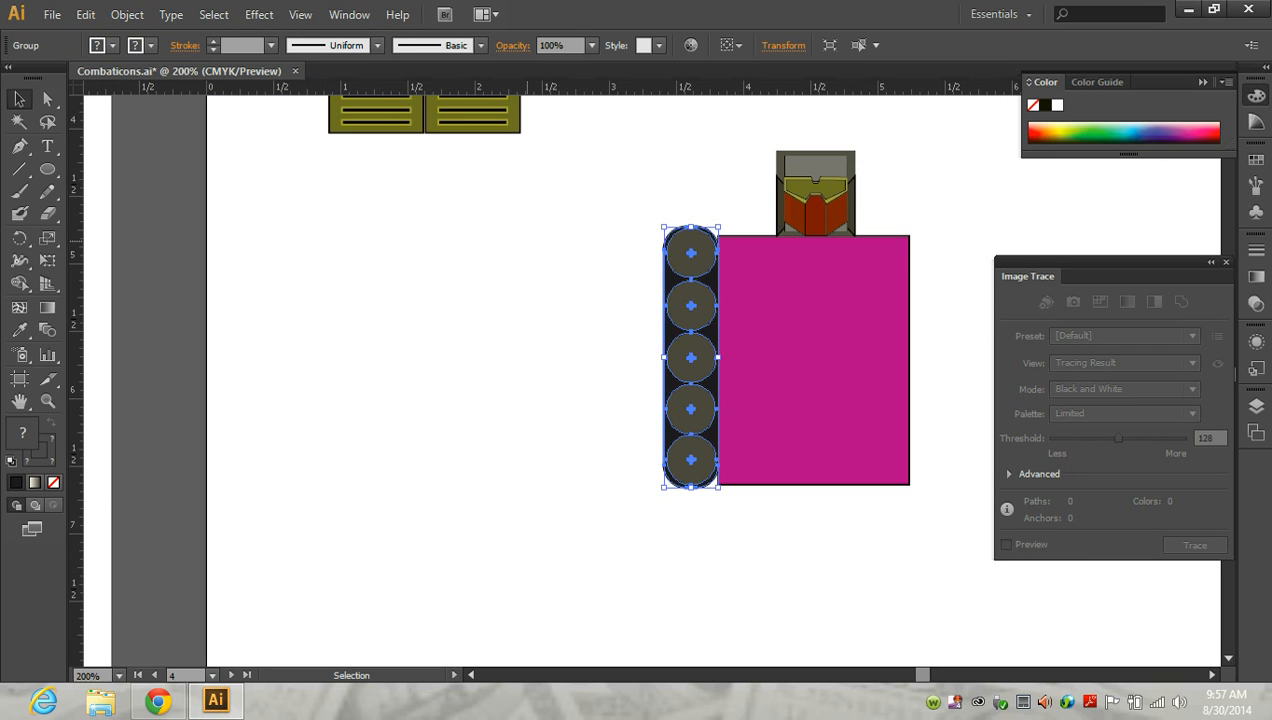
click(563, 372)
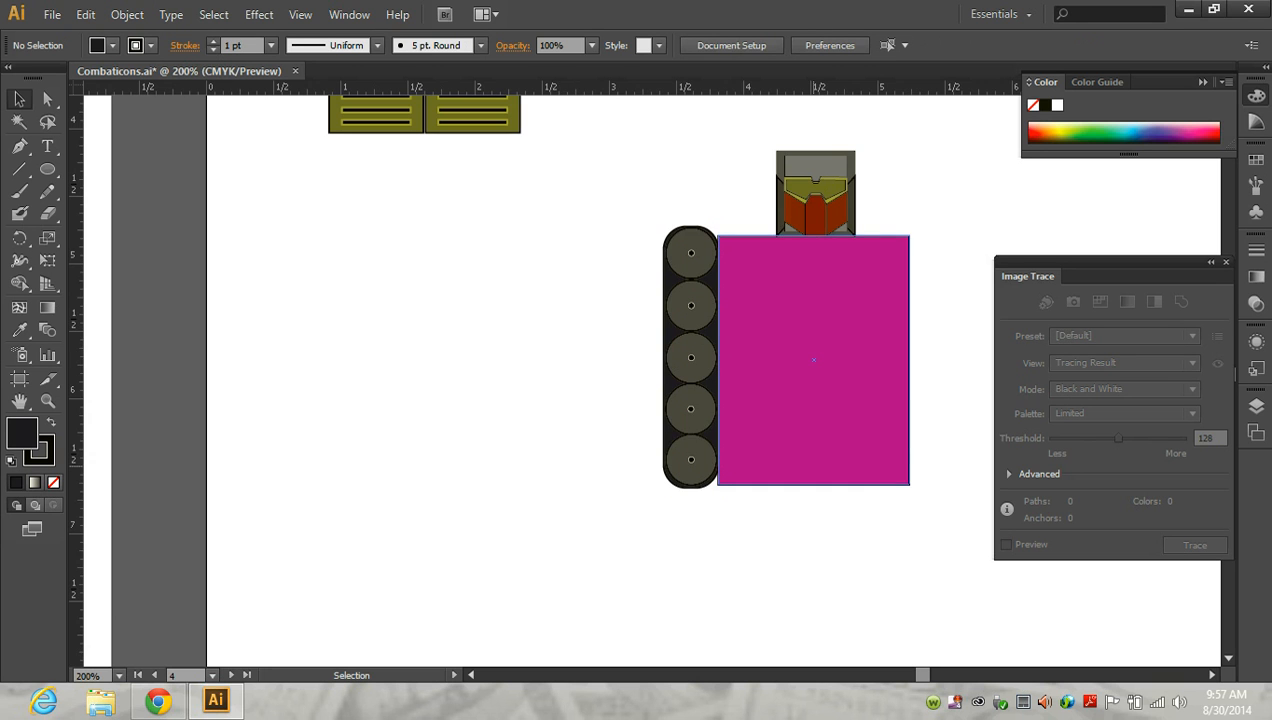
scroll(817, 465, up, 2)
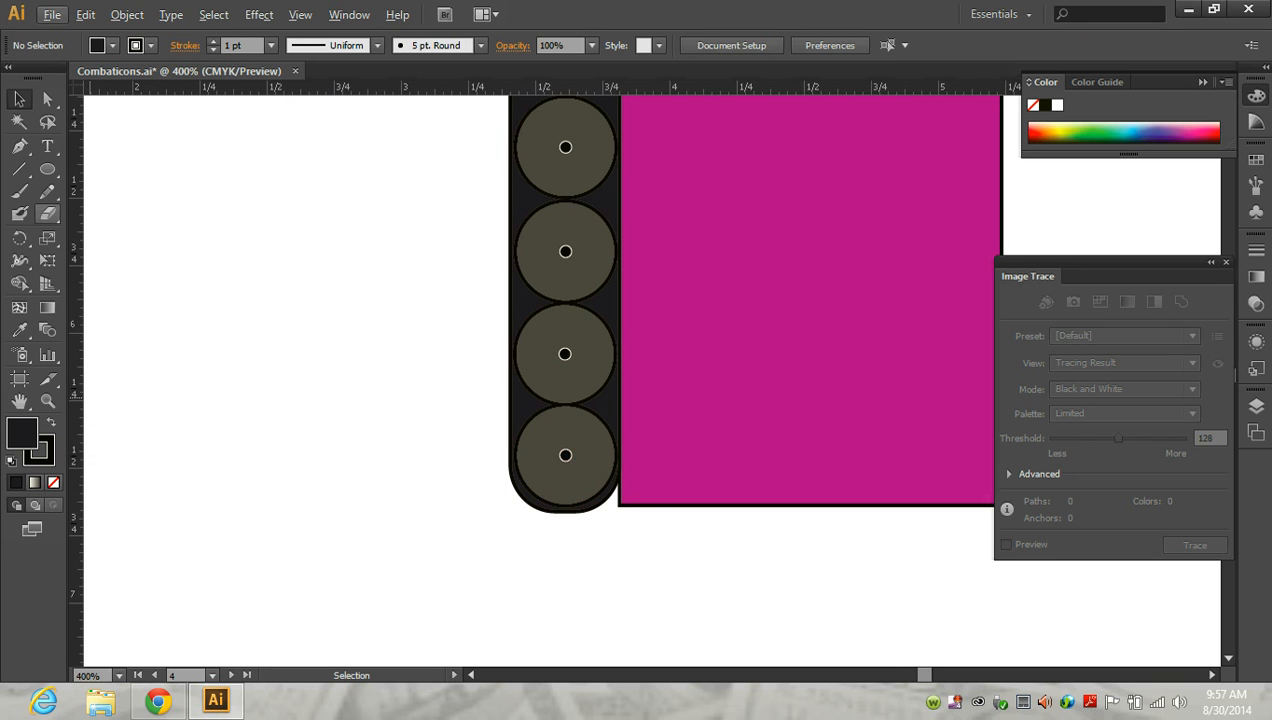
scroll(526, 474, down, 1)
scroll(565, 449, down, 3)
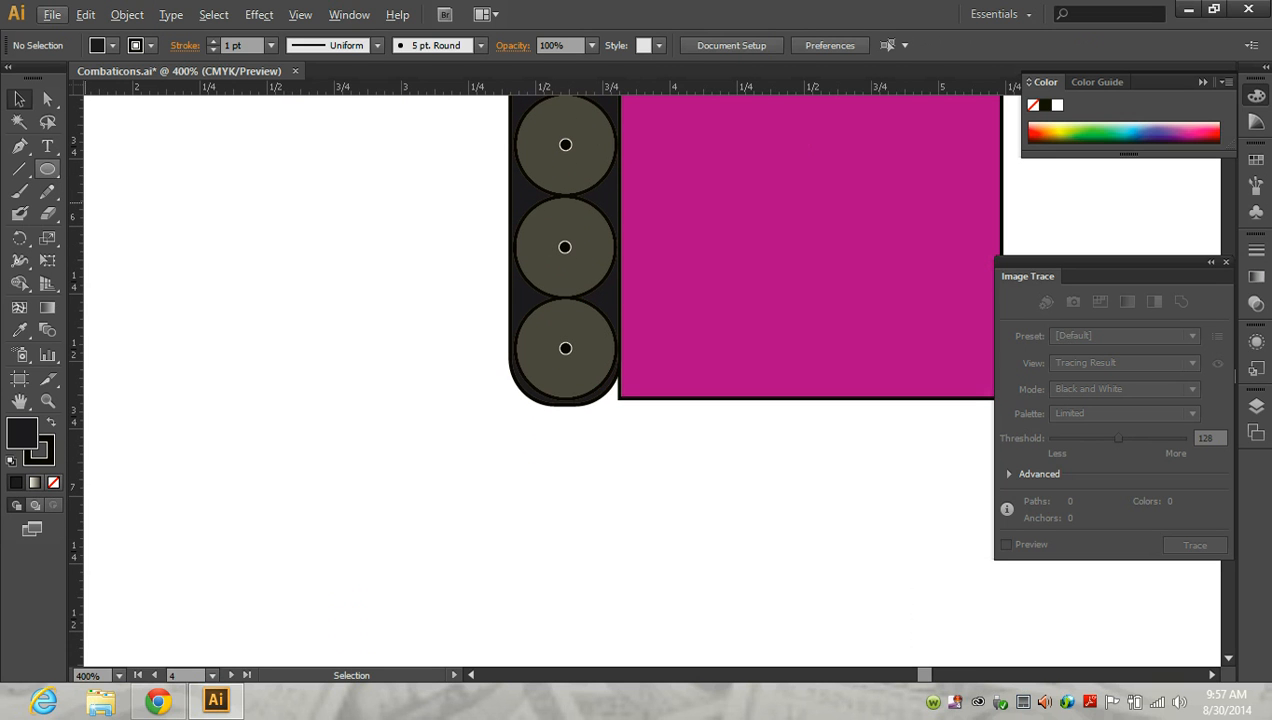
drag(47, 169, 110, 169)
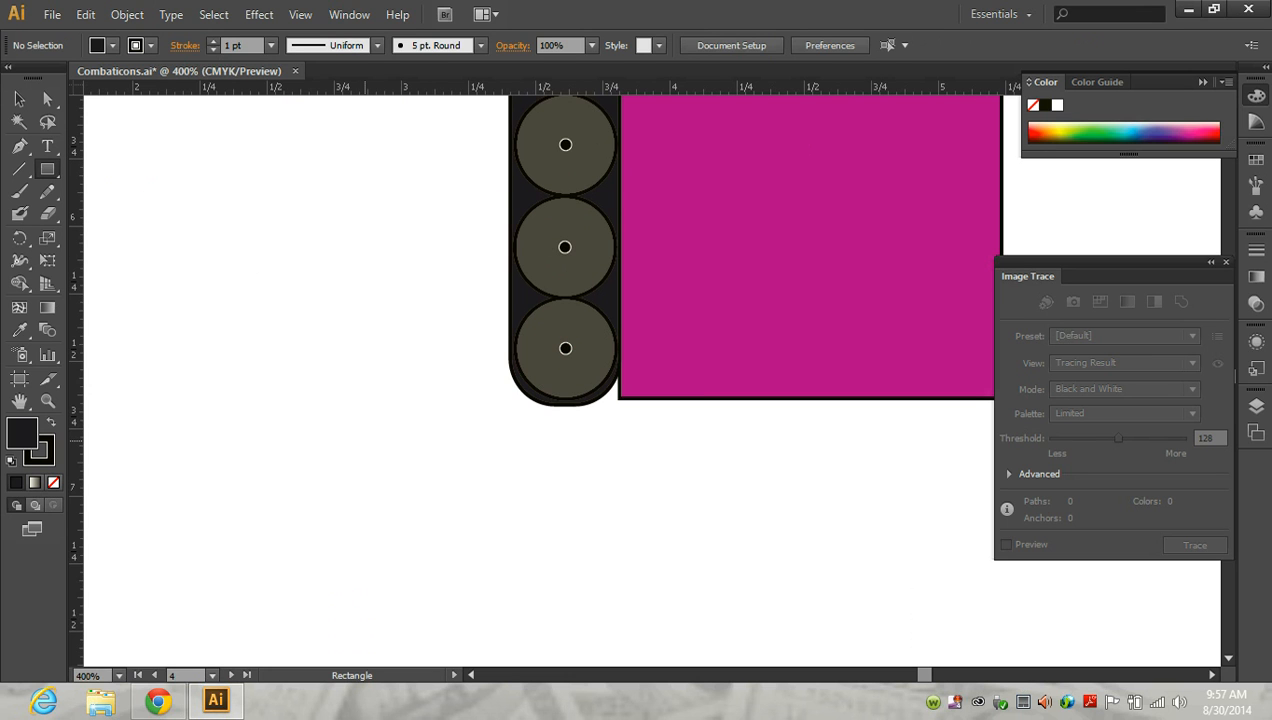
drag(363, 439, 409, 485)
key(Delete)
drag(479, 443, 425, 322)
key(v)
alt+scroll(536, 478, up, 2)
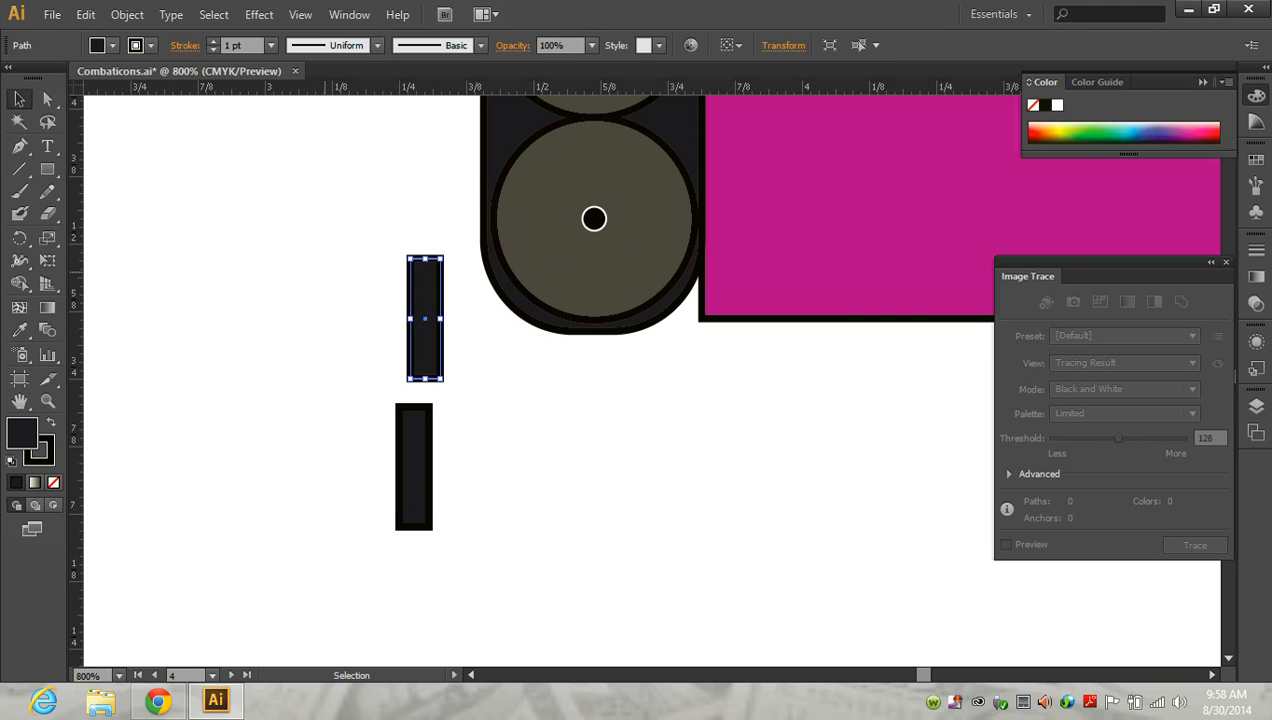
click(47, 169)
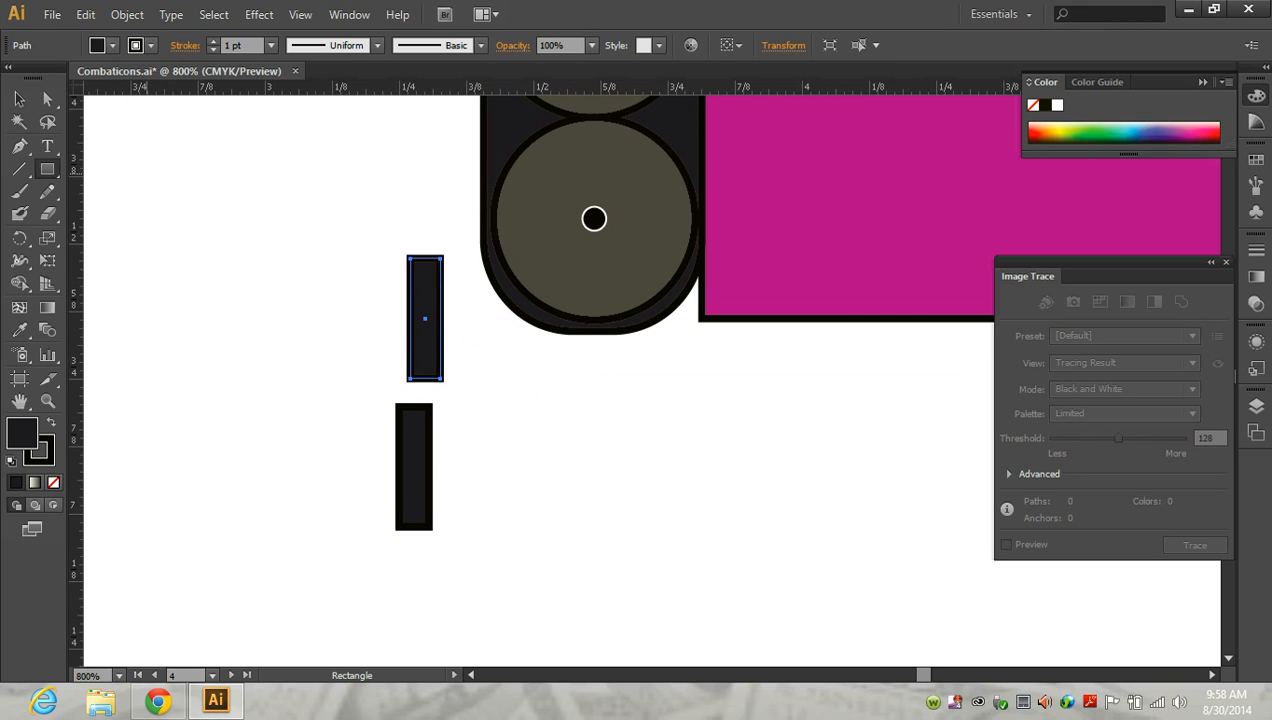
click(19, 98)
drag(343, 274, 456, 528)
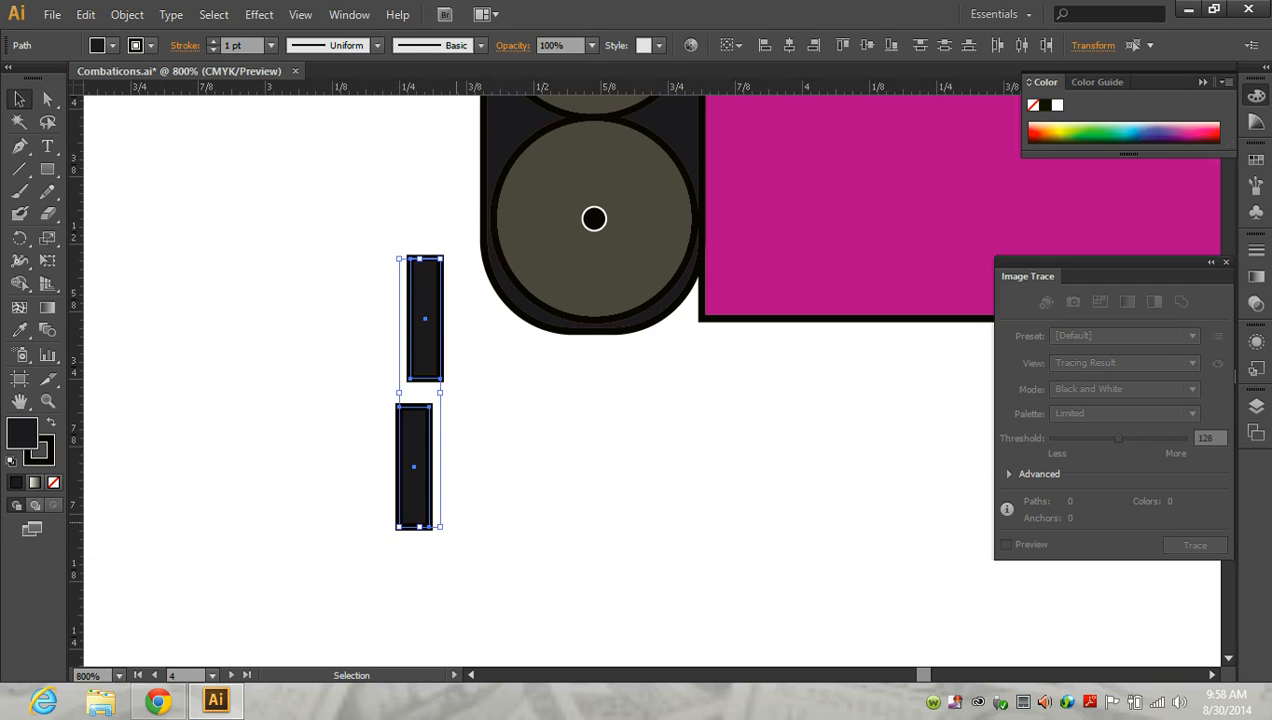
key(Delete)
- Draw a narrow vertical rounded rectangle and place two of these bars over the lowest wheel, one on each side of its hub
drag(47, 169, 140, 190)
drag(368, 358, 406, 500)
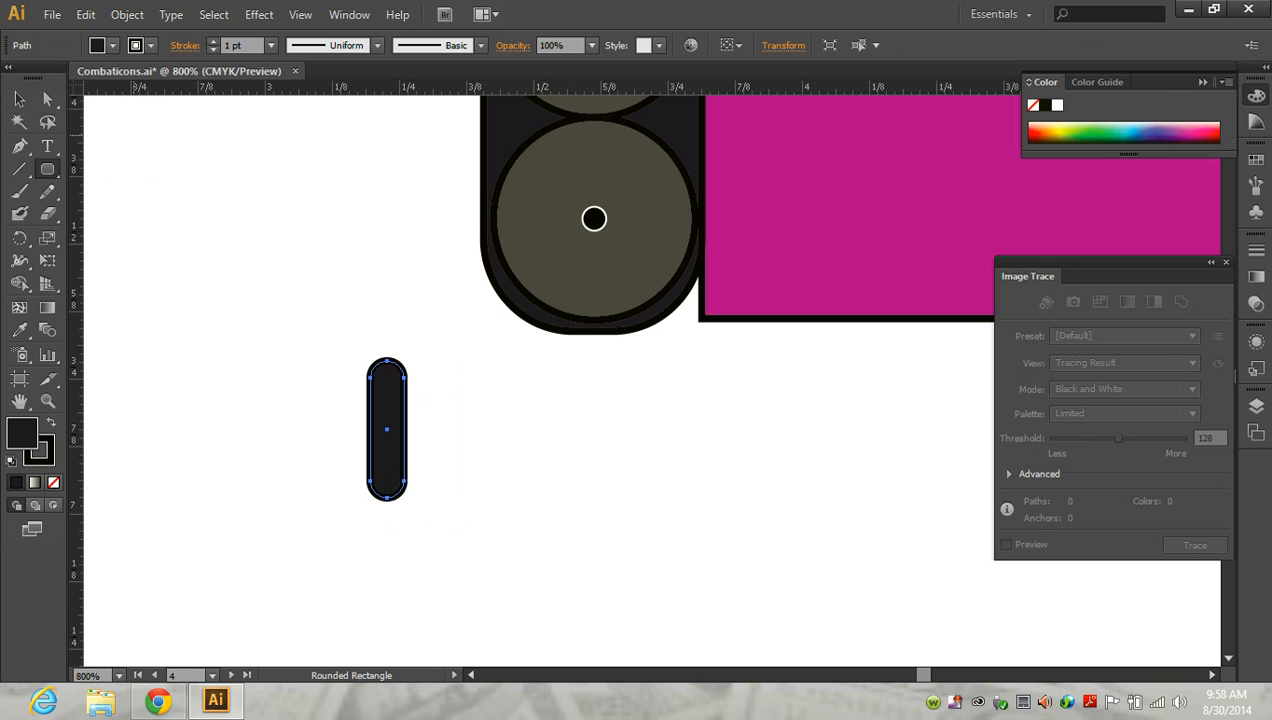
click(19, 98)
drag(387, 429, 421, 429)
drag(455, 424, 543, 258)
click(421, 419)
drag(455, 447, 637, 281)
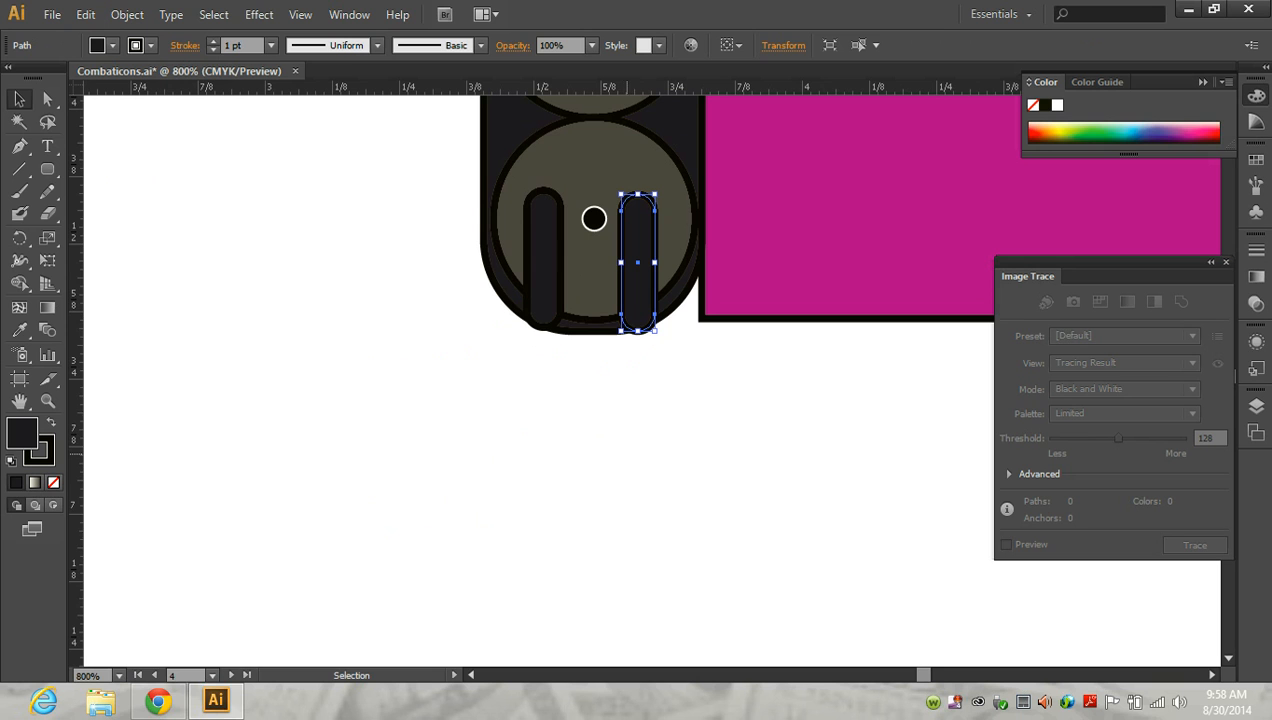
- Nudge the two bars to sit evenly around the hub within the track's end, and align their top edges
click(545, 294)
key(Right)
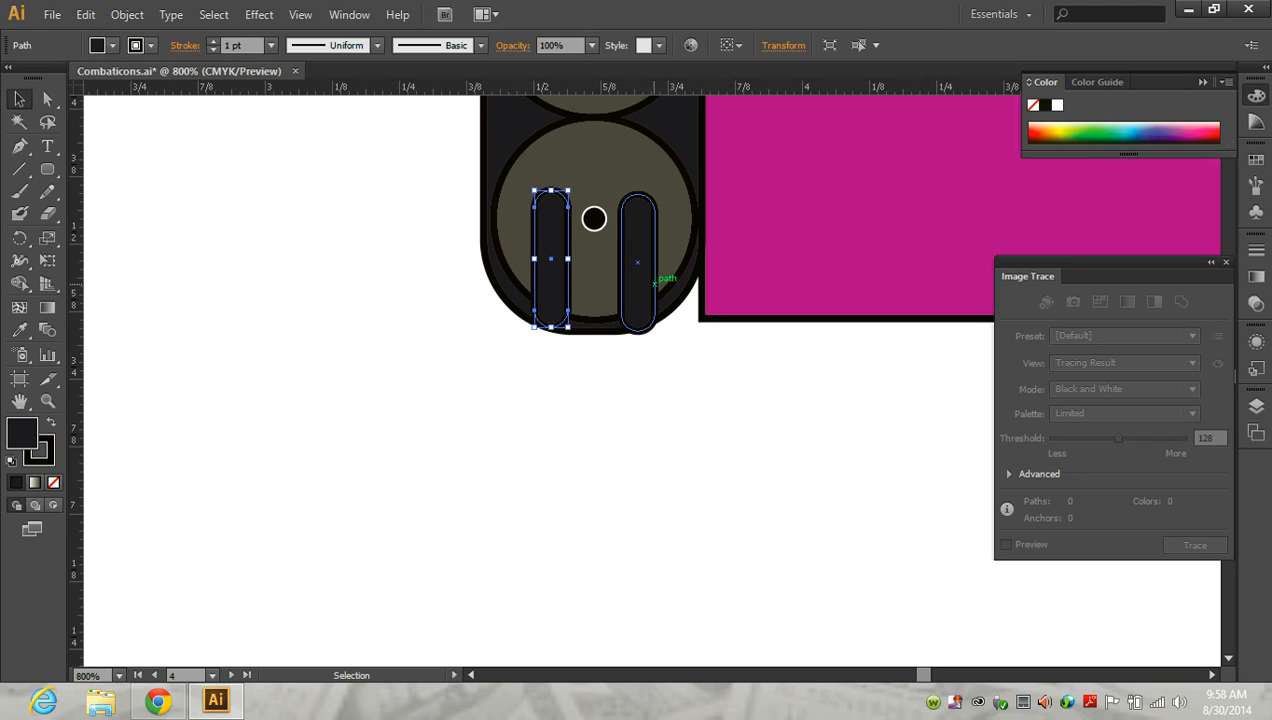
click(490, 311)
click(641, 286)
key(Up)
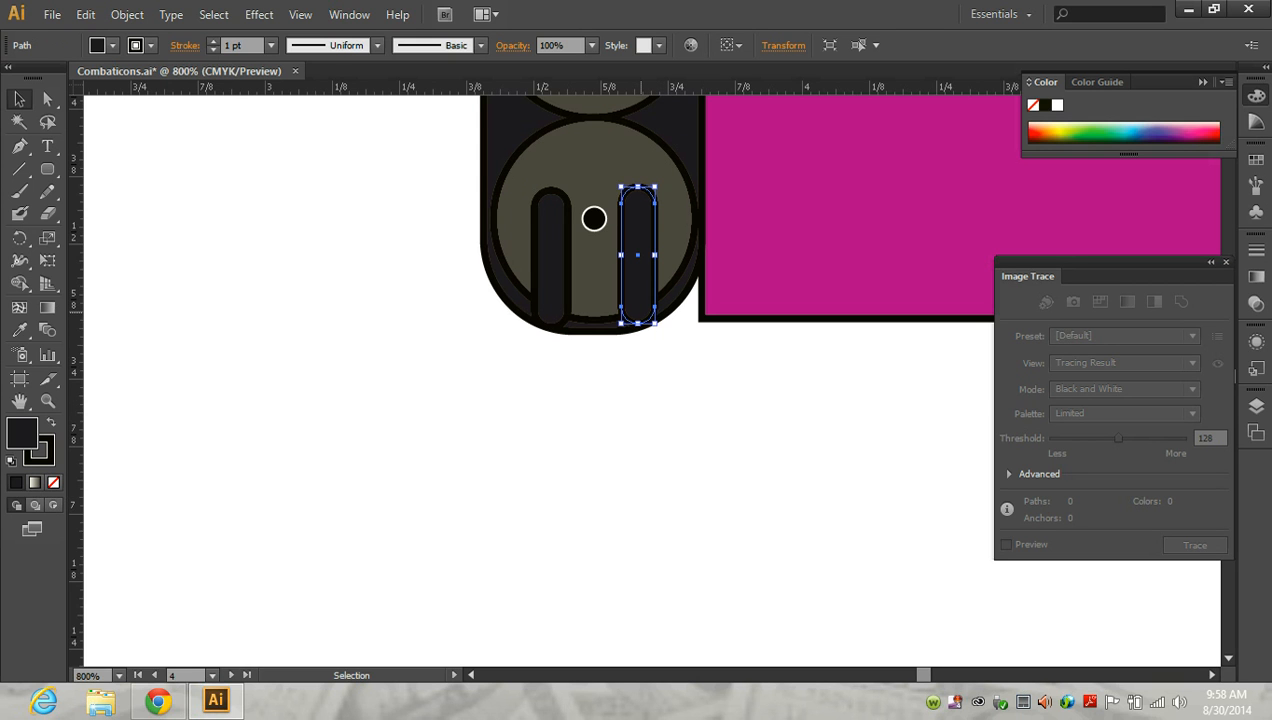
shift+click(550, 258)
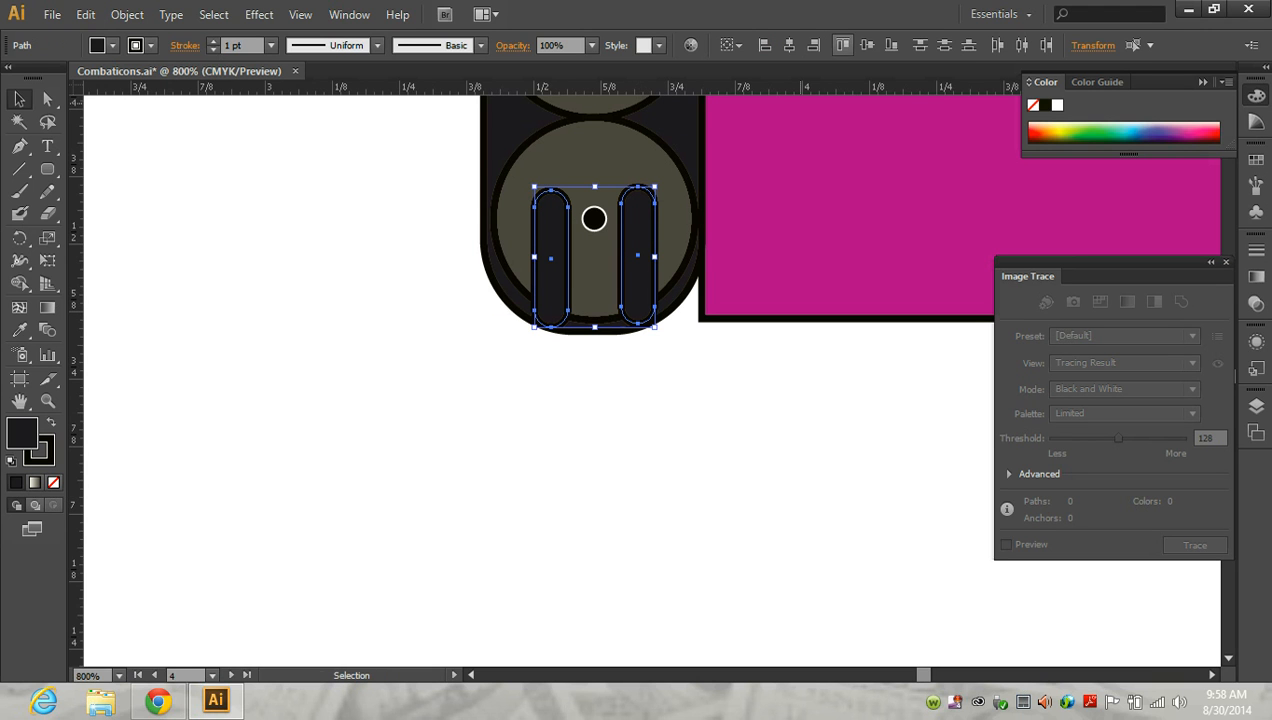
click(843, 45)
key(Down)
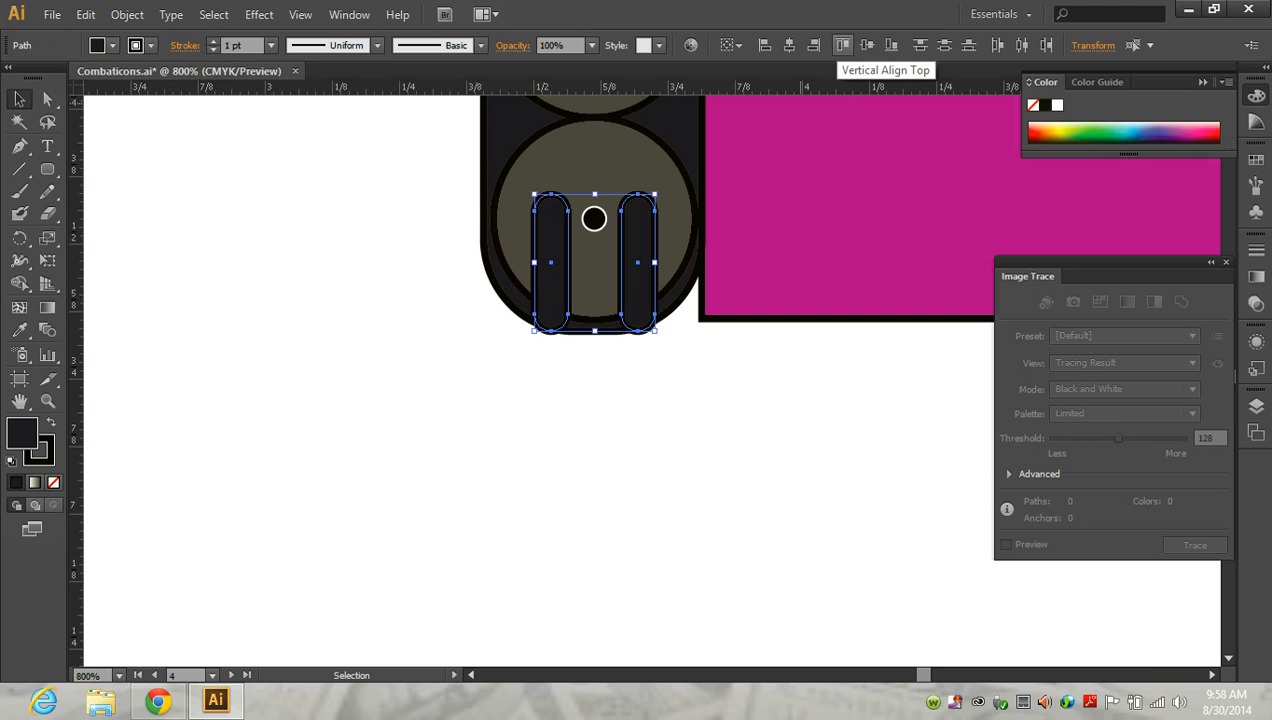
key(Up)
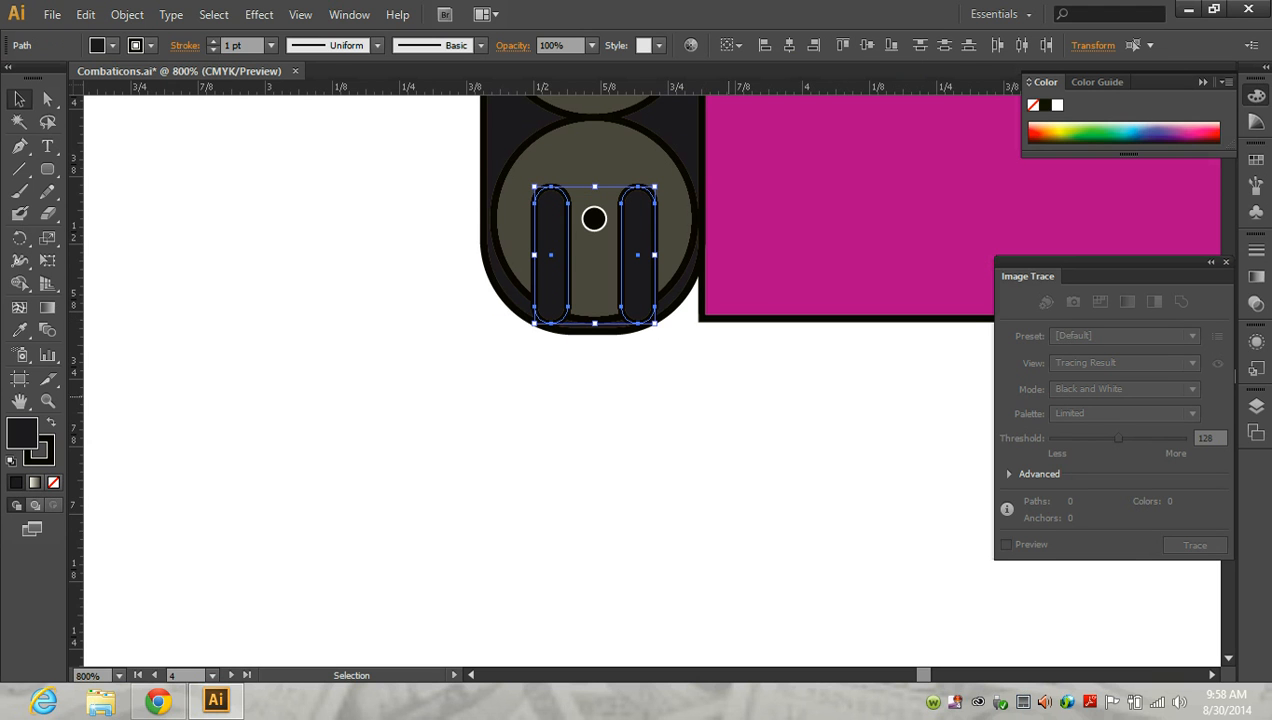
- Move the two bars down very slightly toward the track's lower outline
key(ctrl+equal)
scroll(550, 370, up, 2)
scroll(416, 163, up, 2)
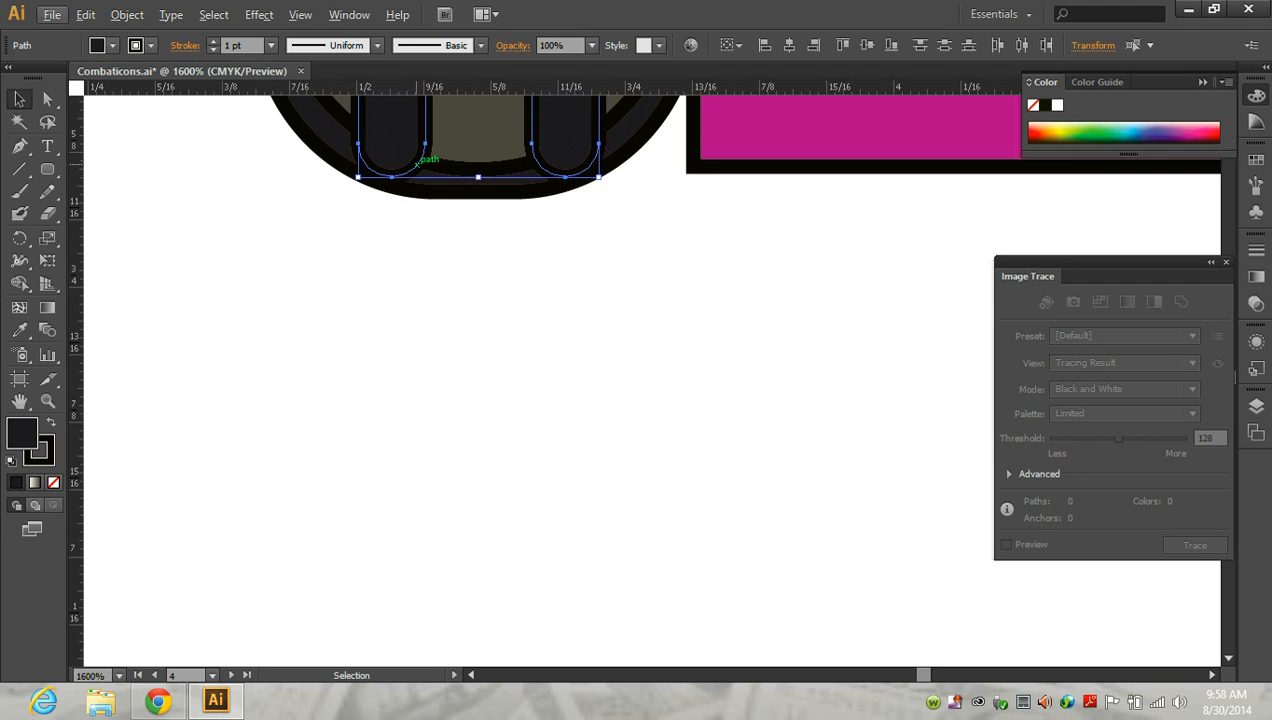
drag(416, 163, 417, 169)
click(574, 321)
- Ungroup the track and its five wheels into separate objects
scroll(577, 324, down, 1)
scroll(574, 308, down, 8)
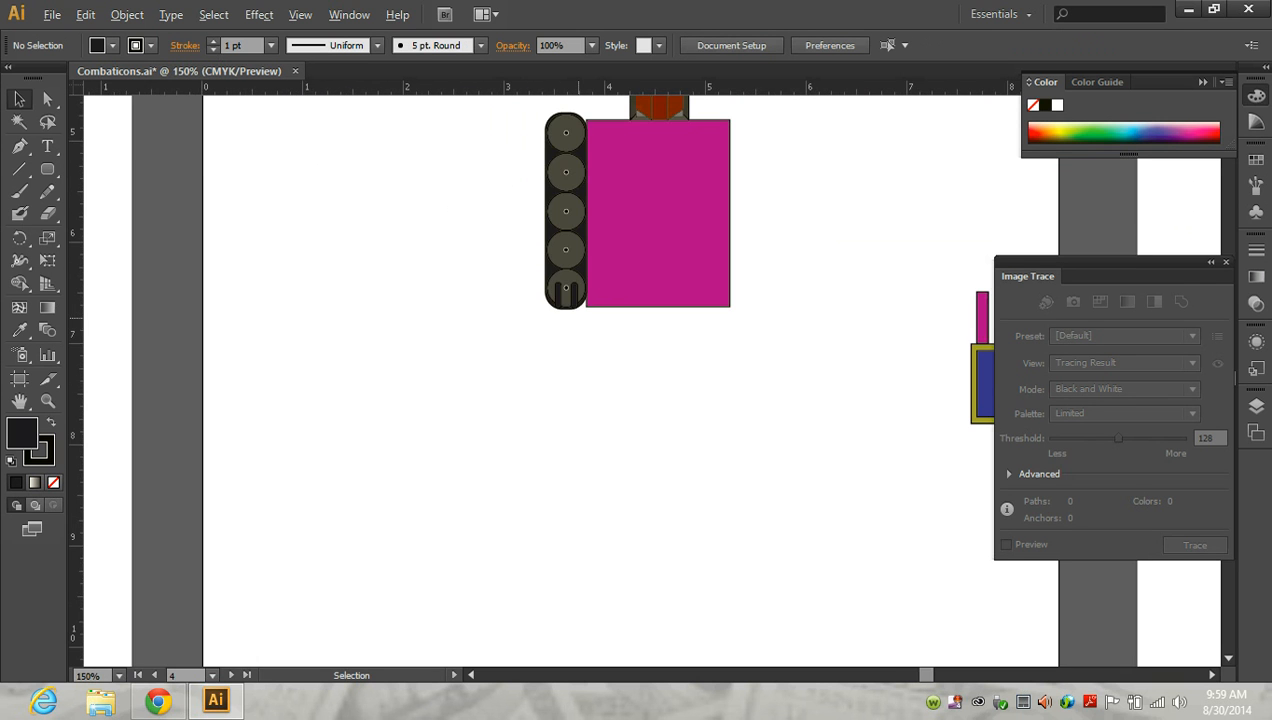
scroll(573, 307, up, 2)
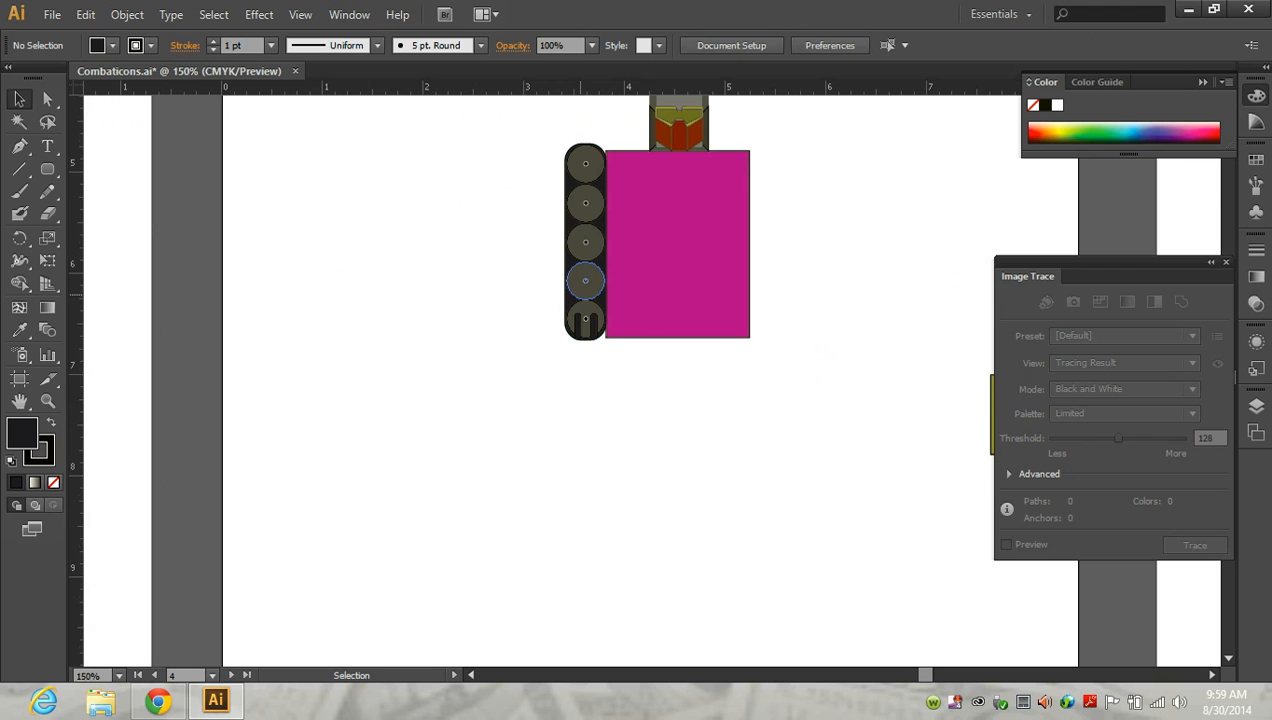
scroll(584, 288, up, 1)
click(620, 290)
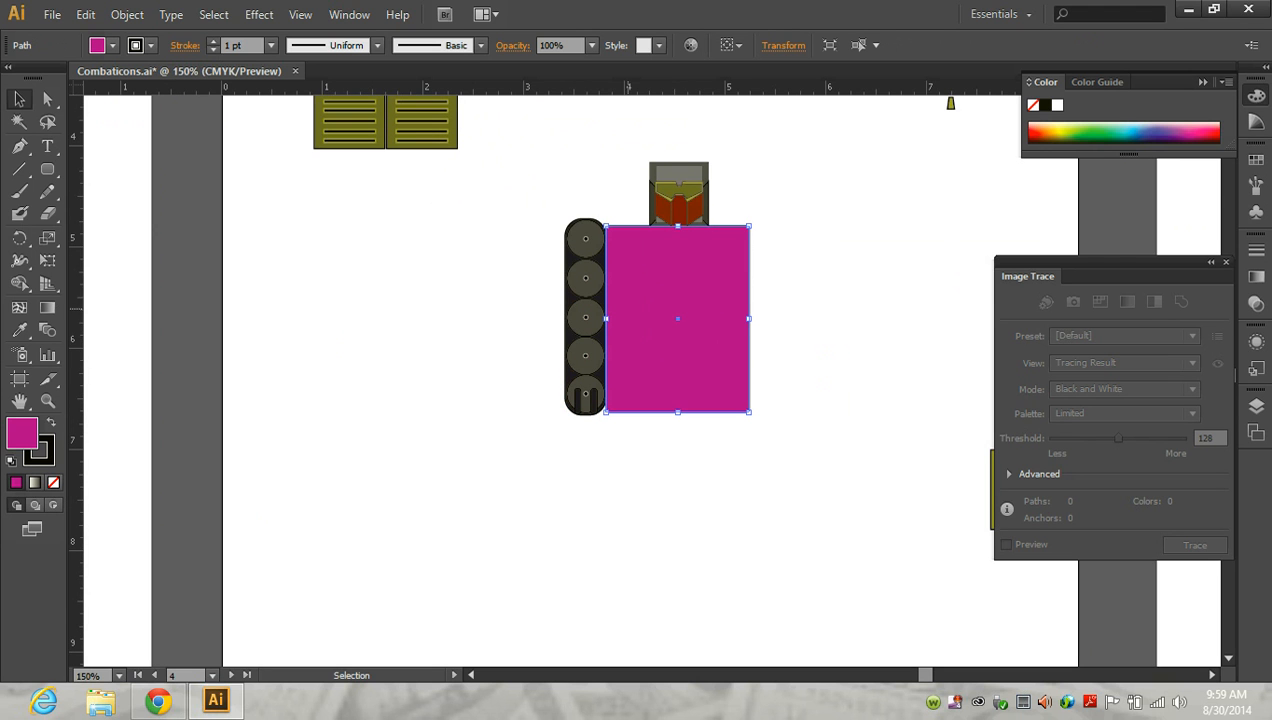
click(581, 257)
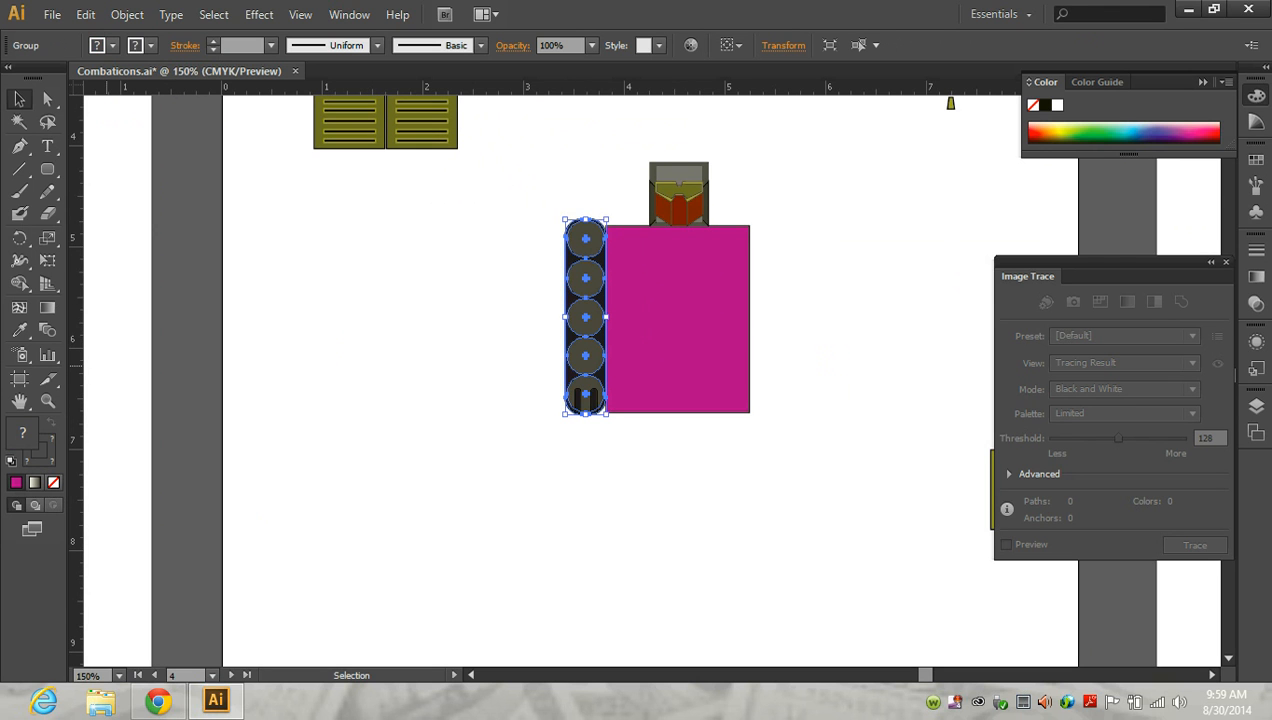
double_click(22, 433)
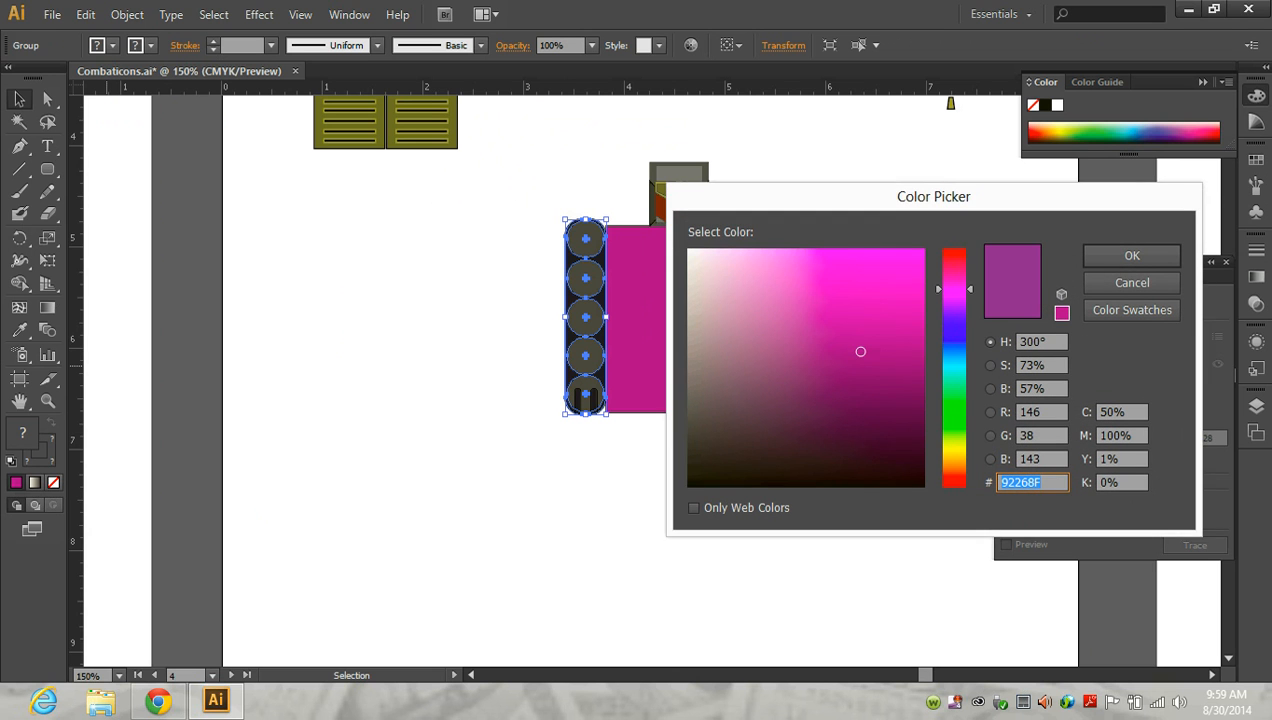
key(Escape)
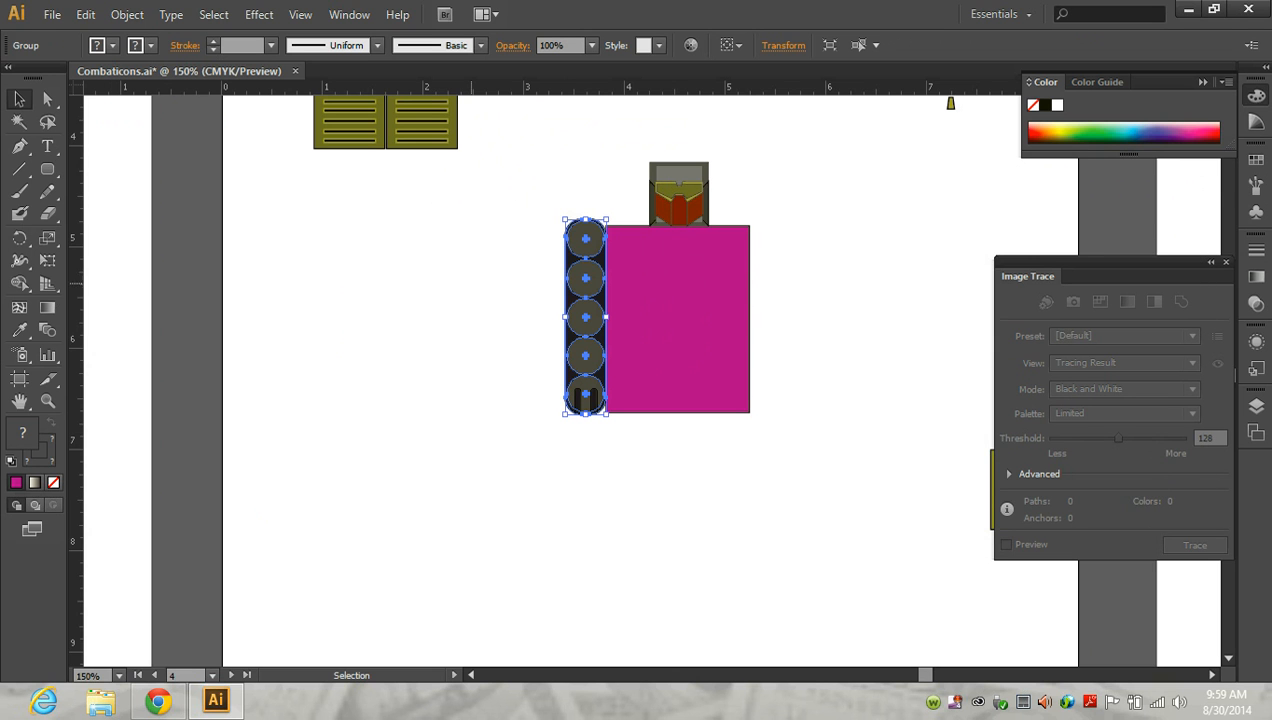
click(127, 14)
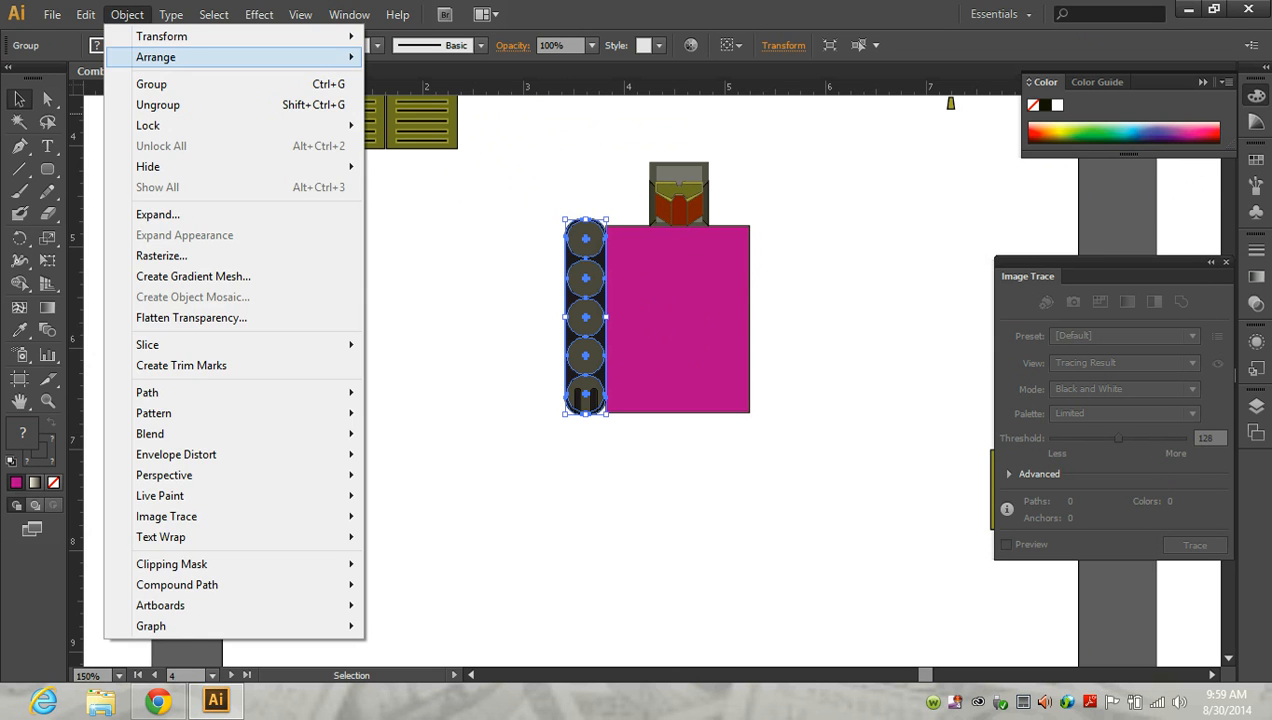
click(150, 104)
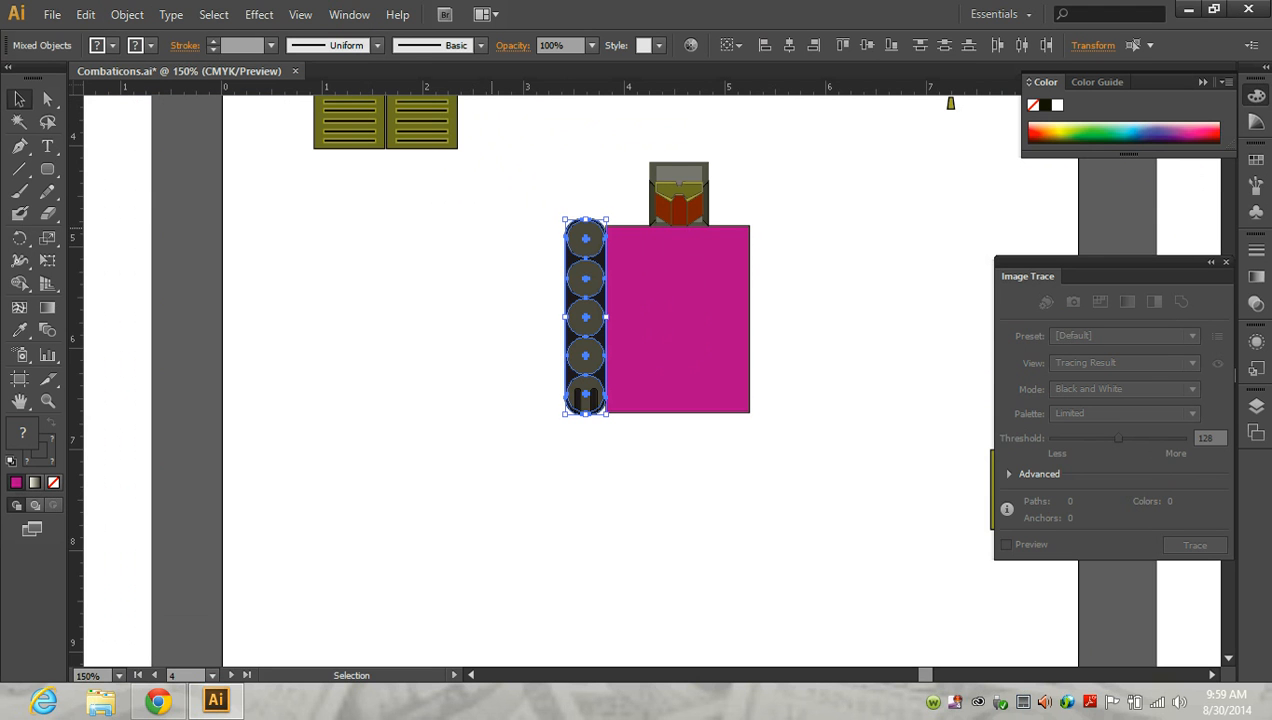
click(492, 230)
- Change the fill of the track shape behind the wheels to a dark green
click(570, 259)
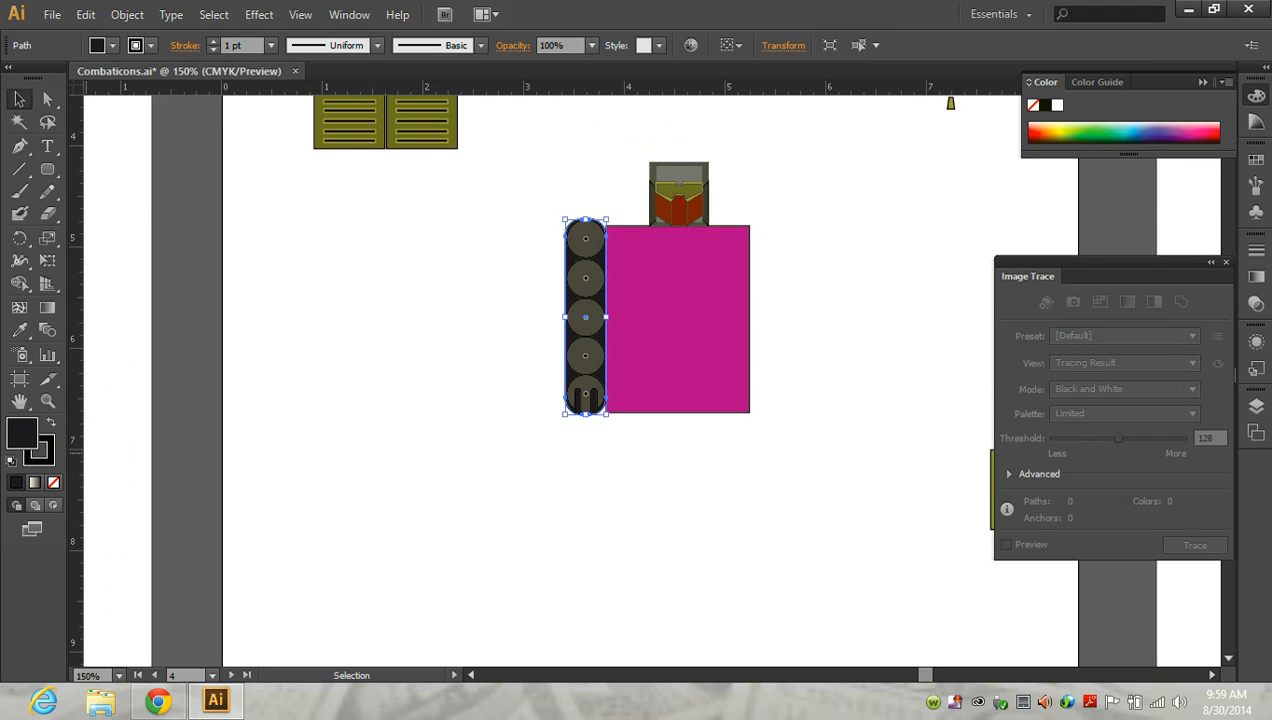
double_click(22, 433)
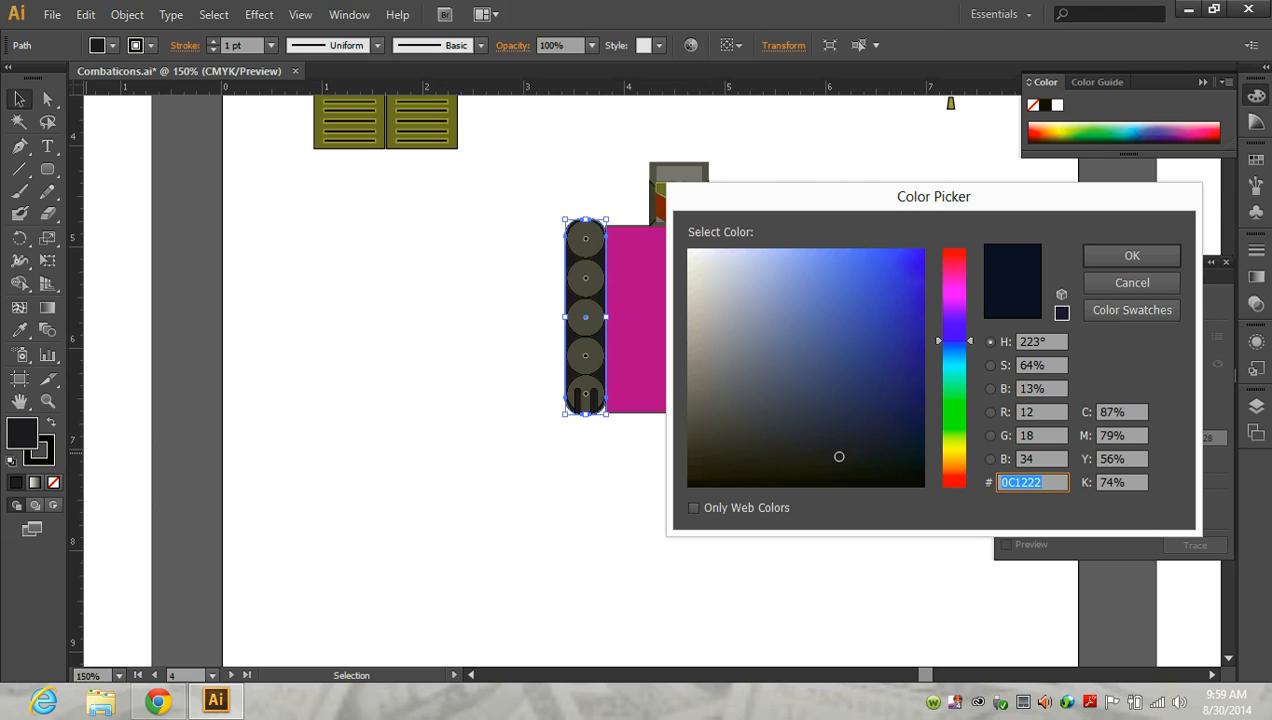
text(0E210C)
click(869, 416)
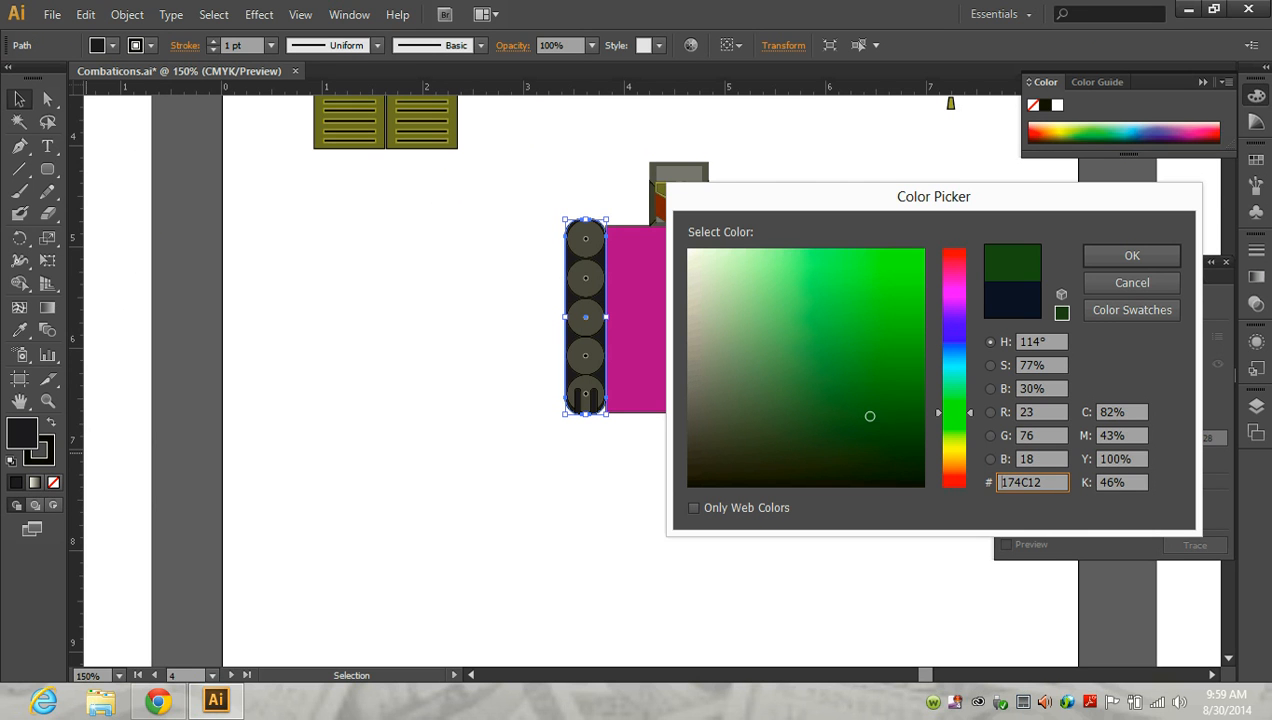
click(874, 435)
click(1131, 256)
- Recolor the magenta body rectangle with a very dark olive green fill
click(727, 340)
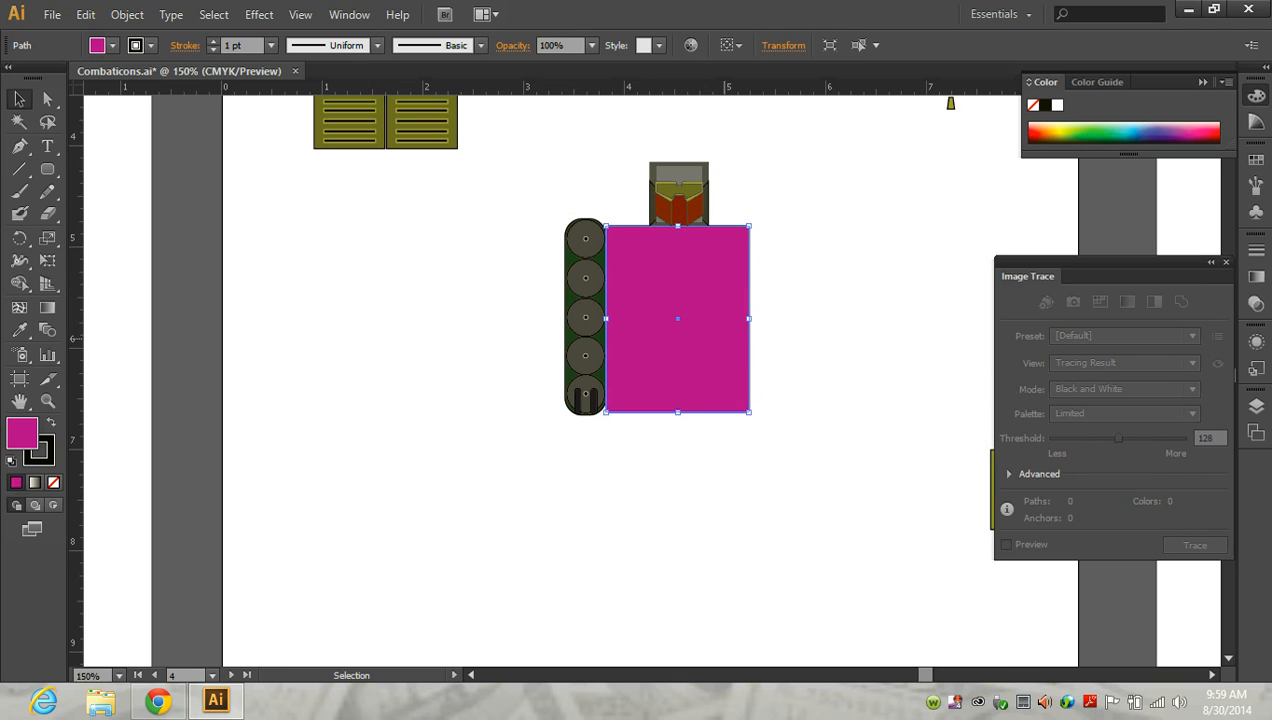
double_click(22, 433)
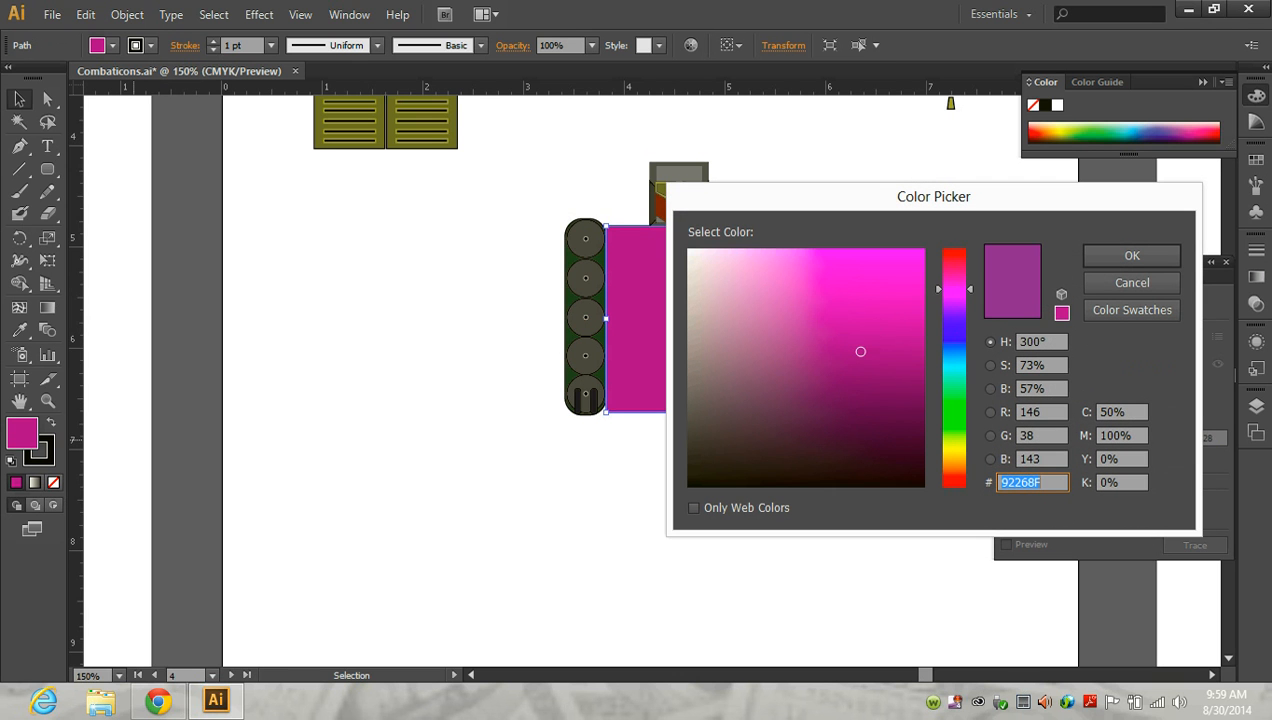
click(954, 423)
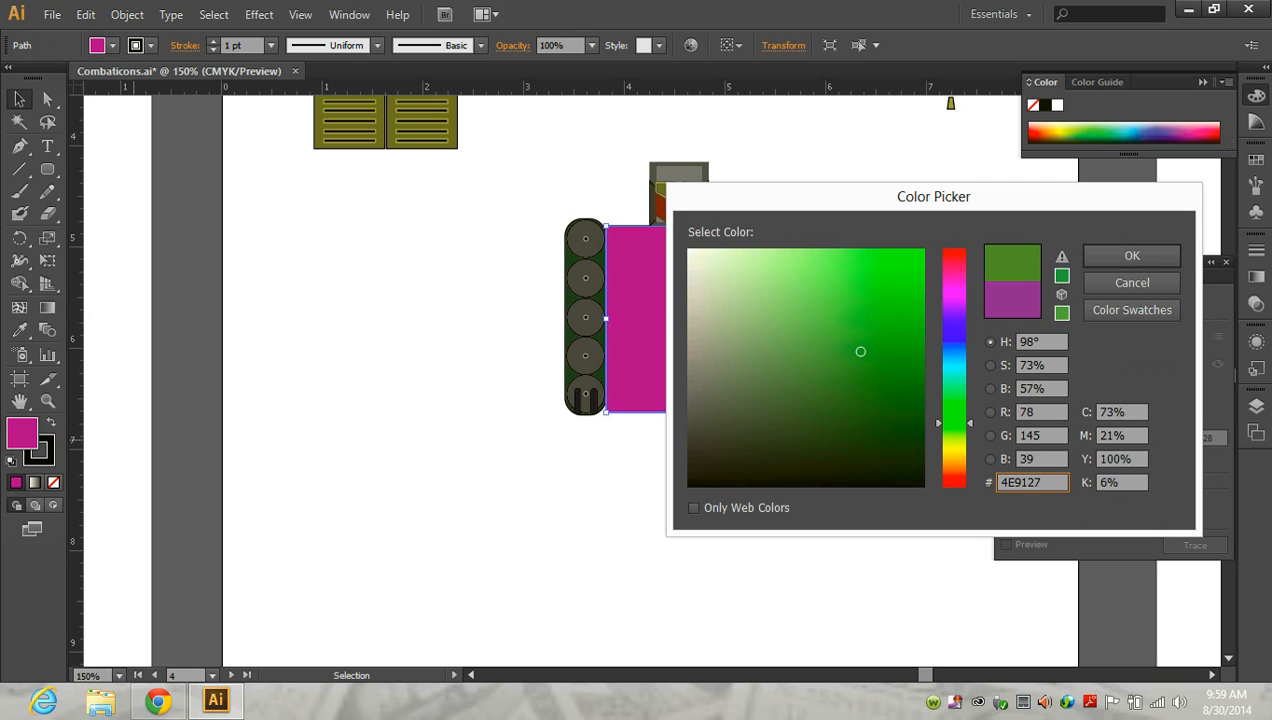
click(872, 445)
click(1131, 256)
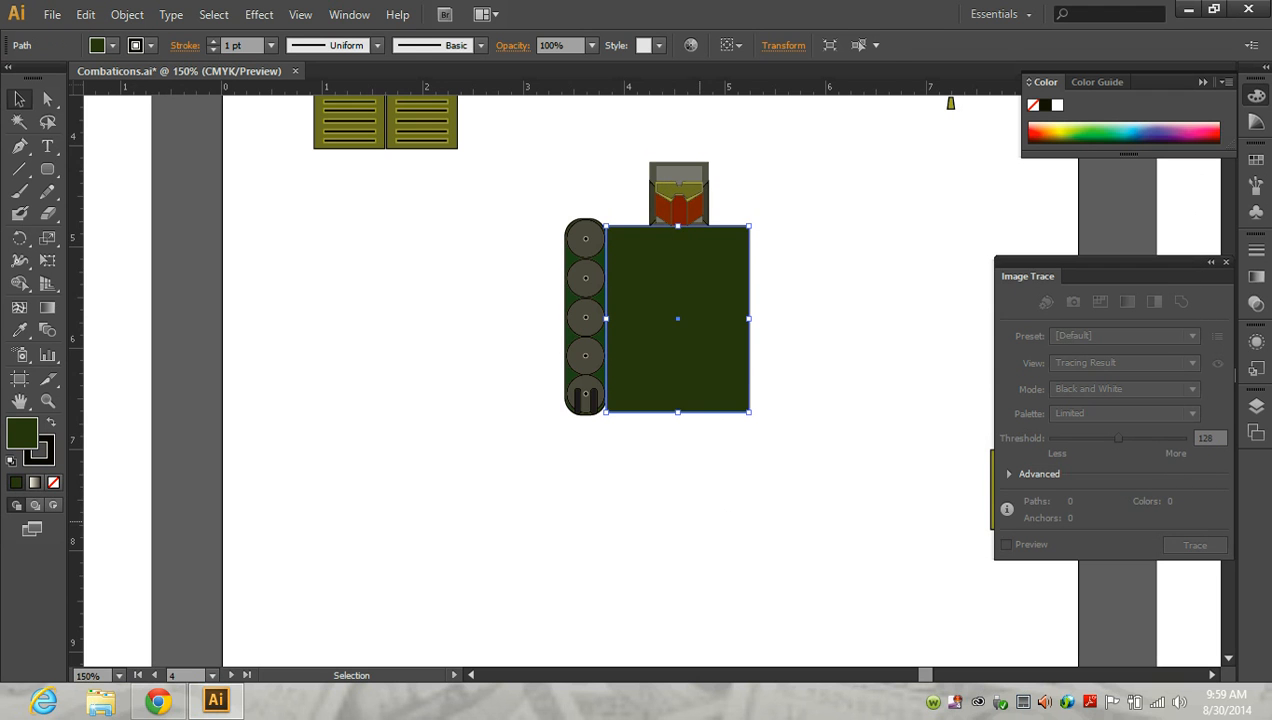
click(684, 528)
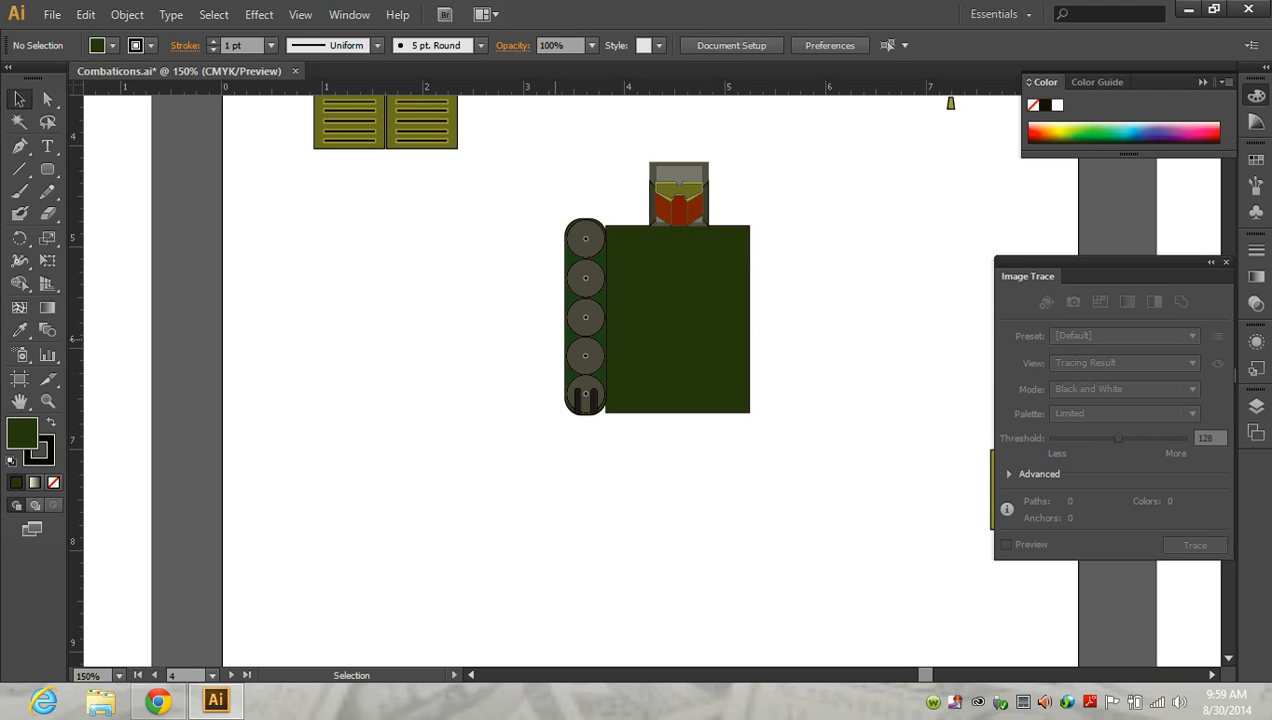
drag(535, 194, 603, 415)
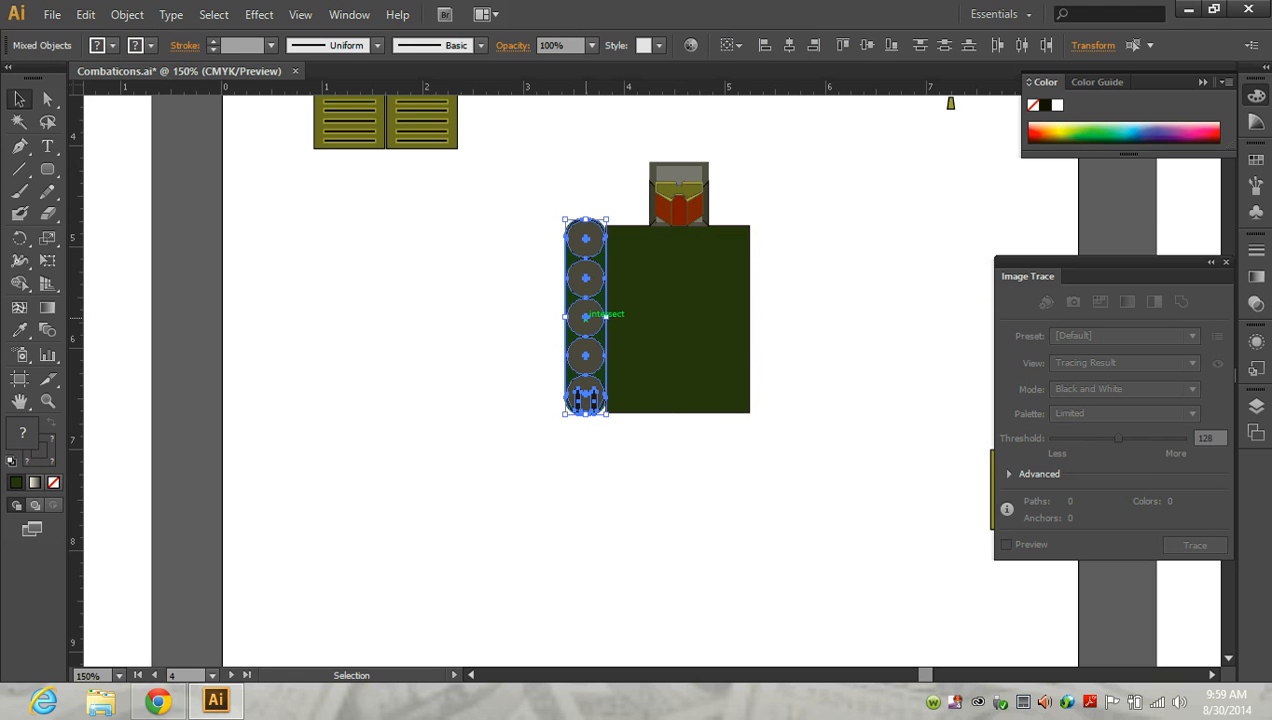
drag(588, 315, 773, 308)
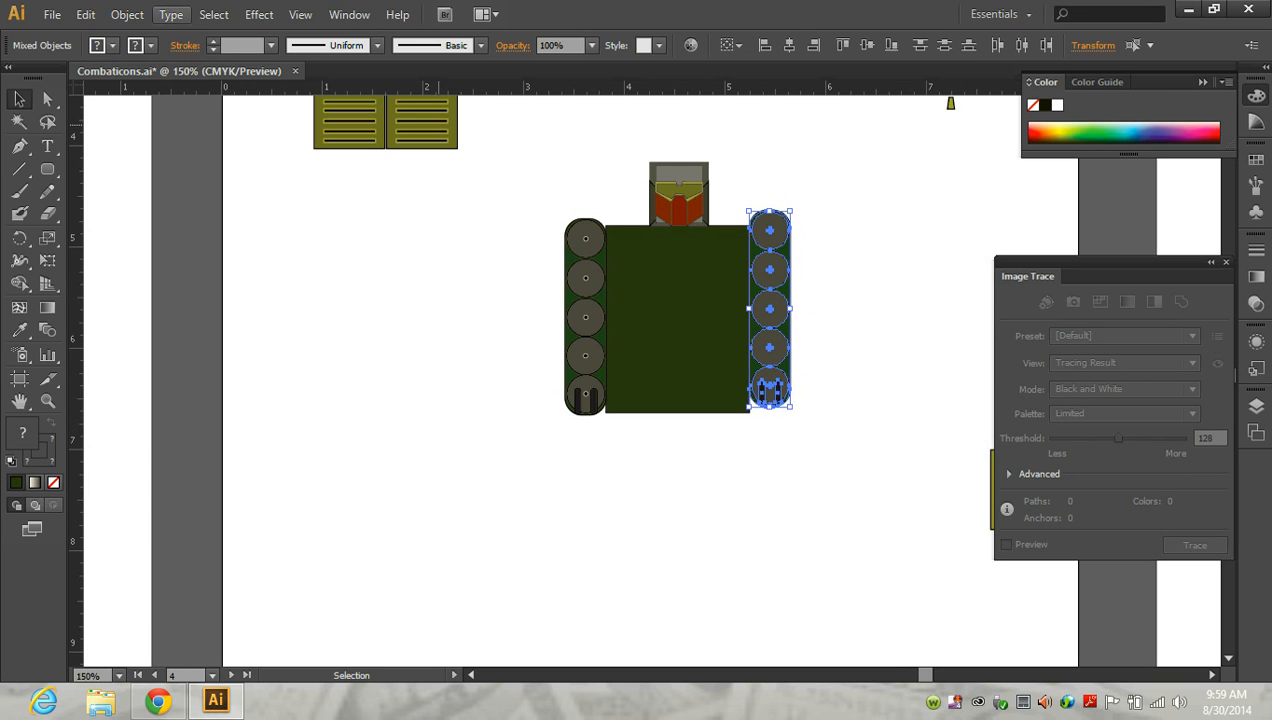
key(Delete)
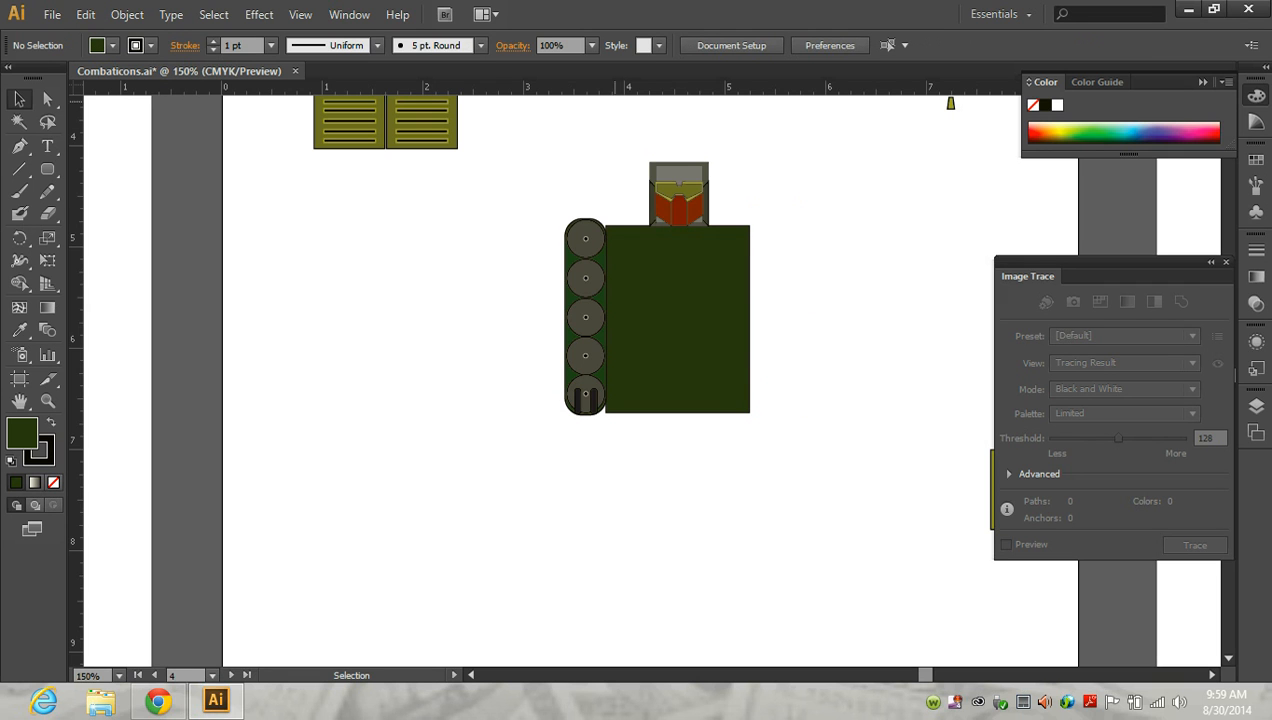
- Group the left track with its wheels and tread bars, and place a duplicate against the body's right edge
drag(542, 206, 600, 419)
click(127, 14)
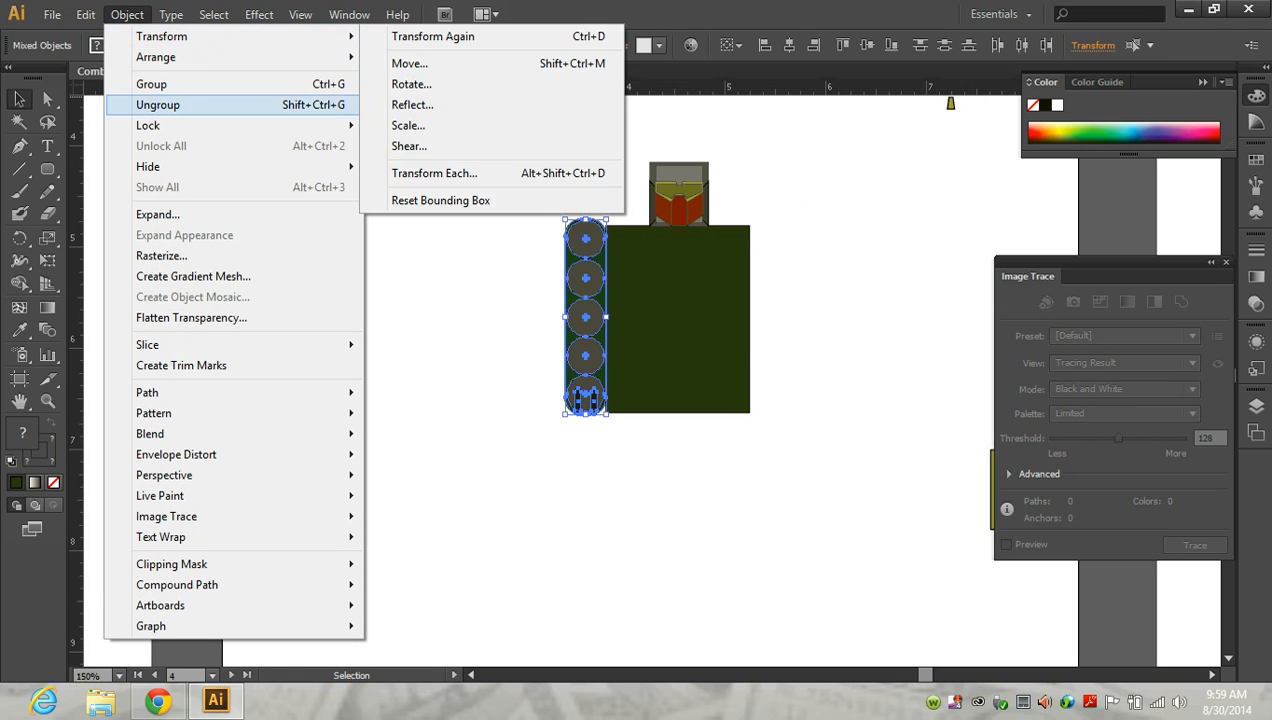
click(152, 84)
drag(586, 318, 770, 309)
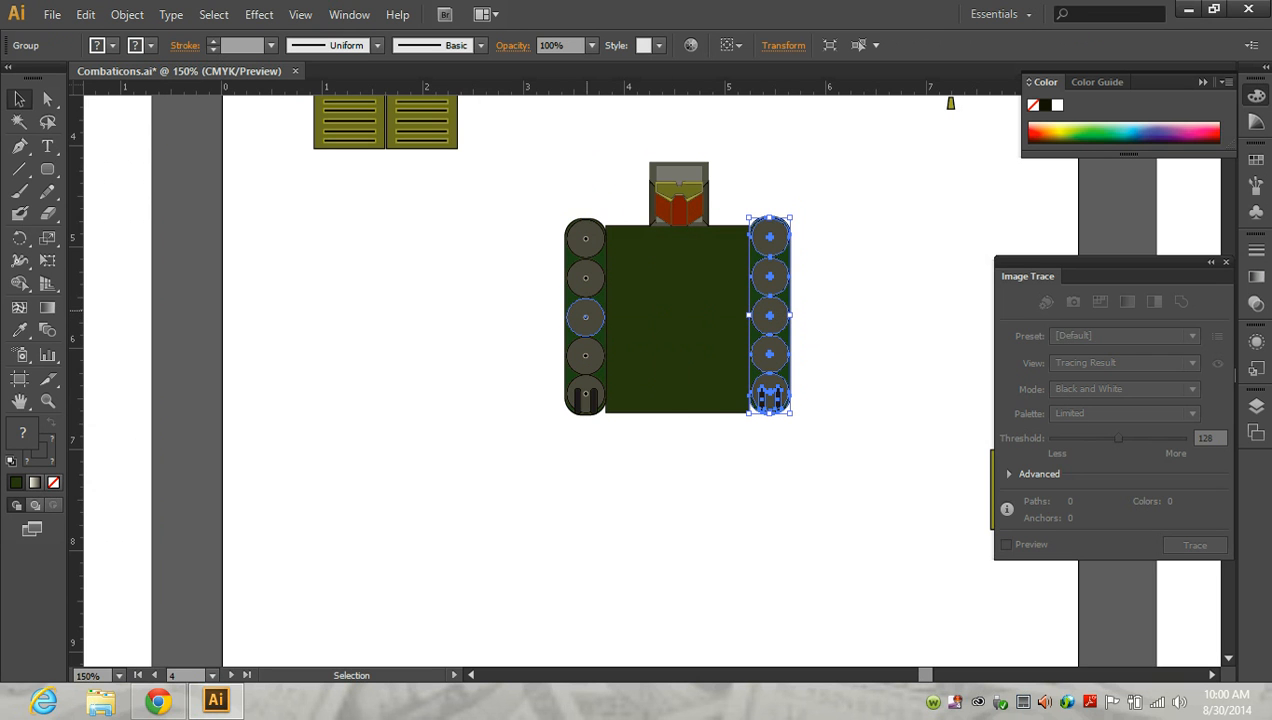
- Align the left and right track groups by their top edges
shift+click(585, 317)
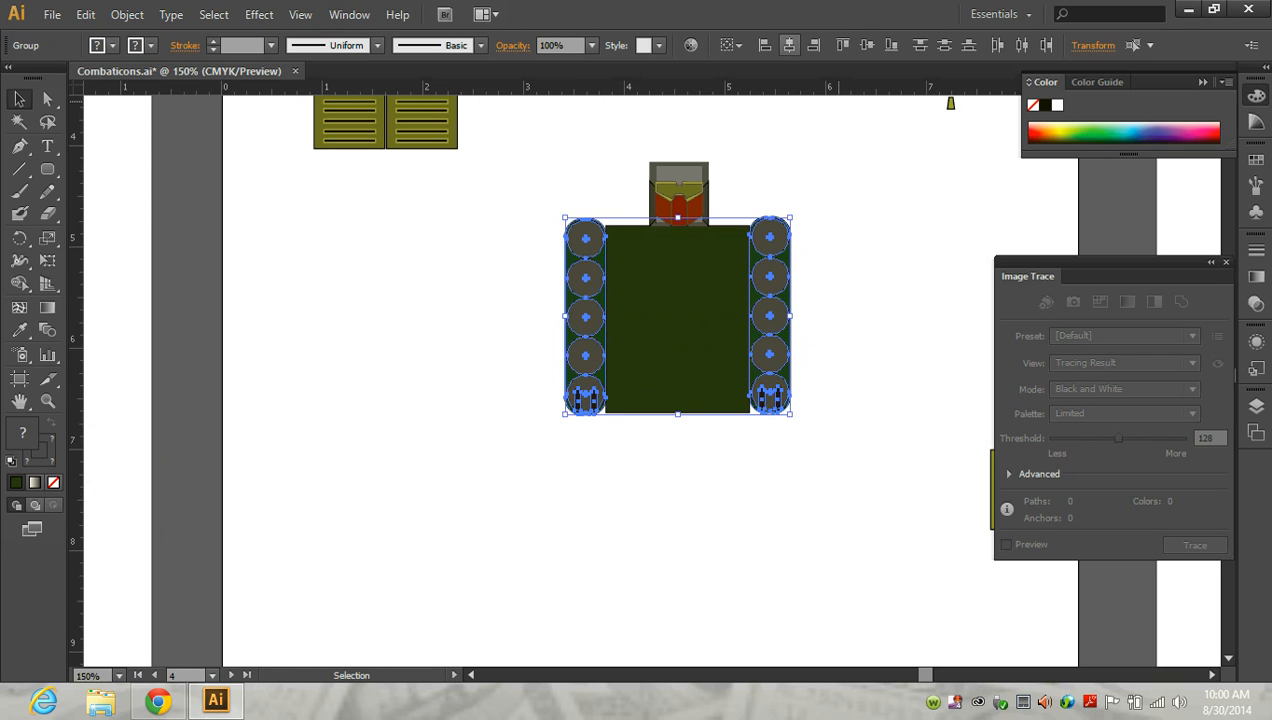
click(843, 45)
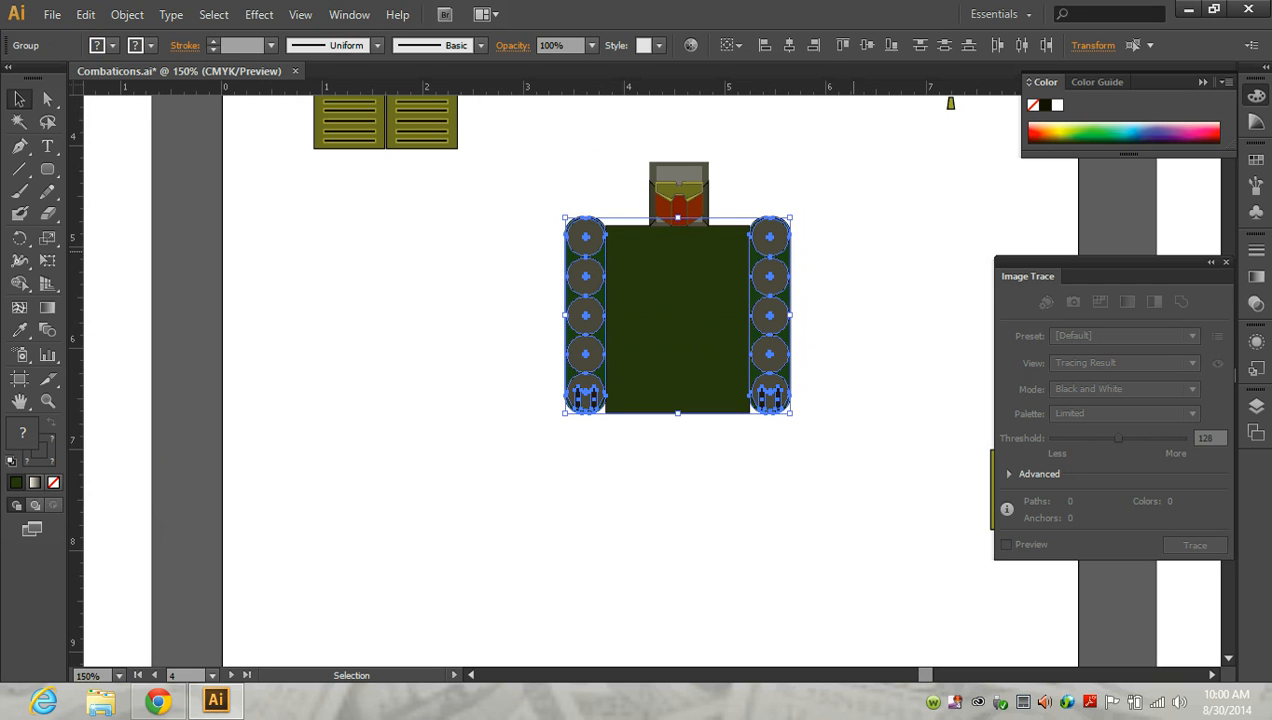
click(862, 266)
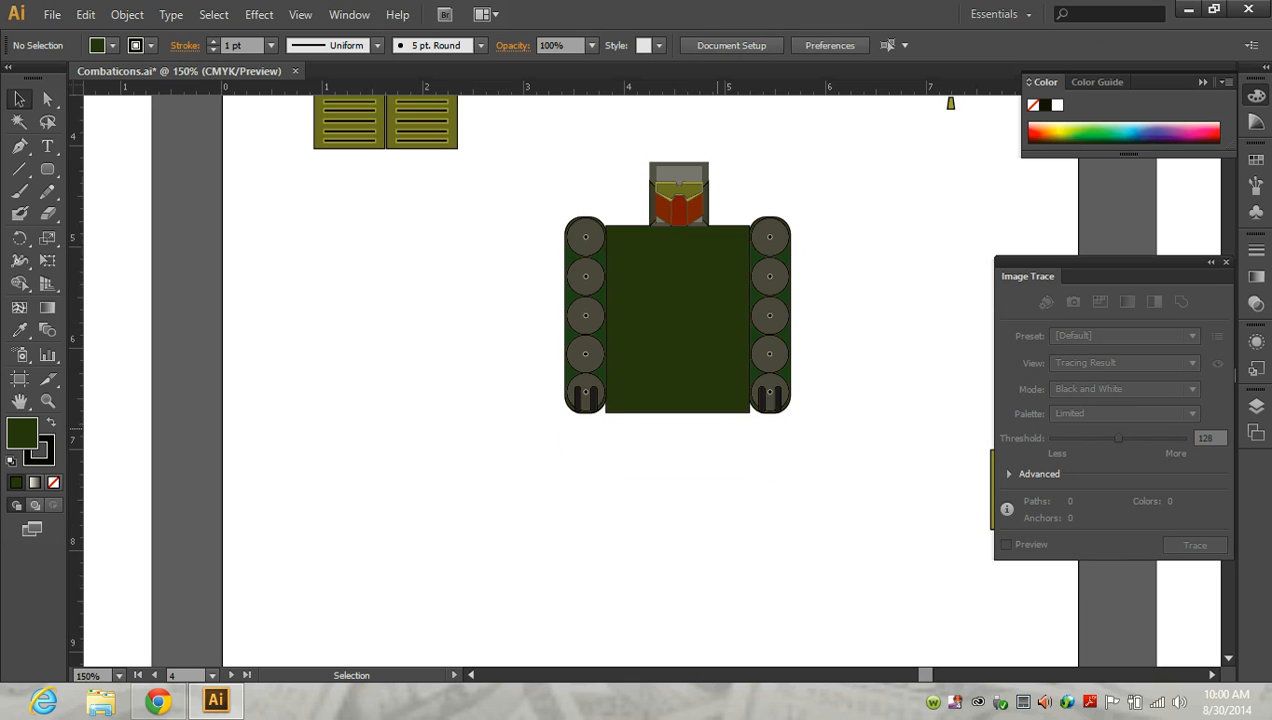
- Check the Brawl tank reference photo in Chrome and return to the Illustrator drawing
scroll(717, 412, up, 2)
scroll(717, 412, down, 3)
scroll(677, 300, down, 3)
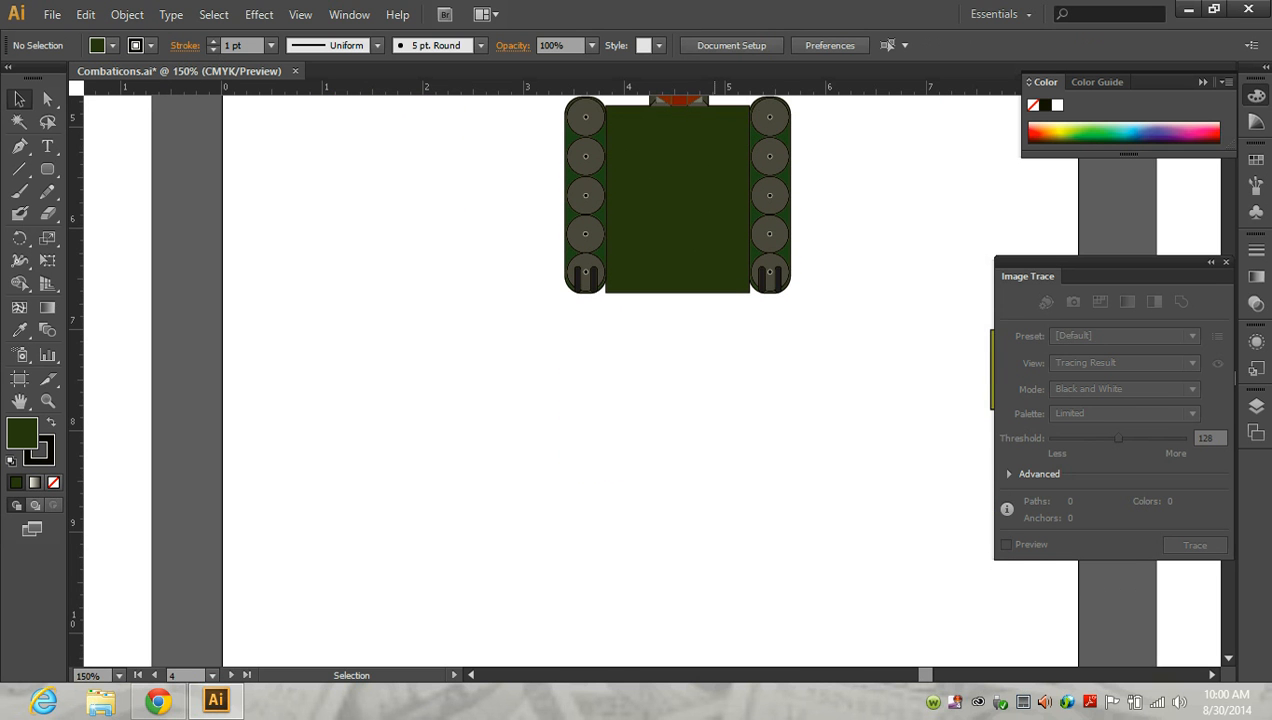
click(158, 701)
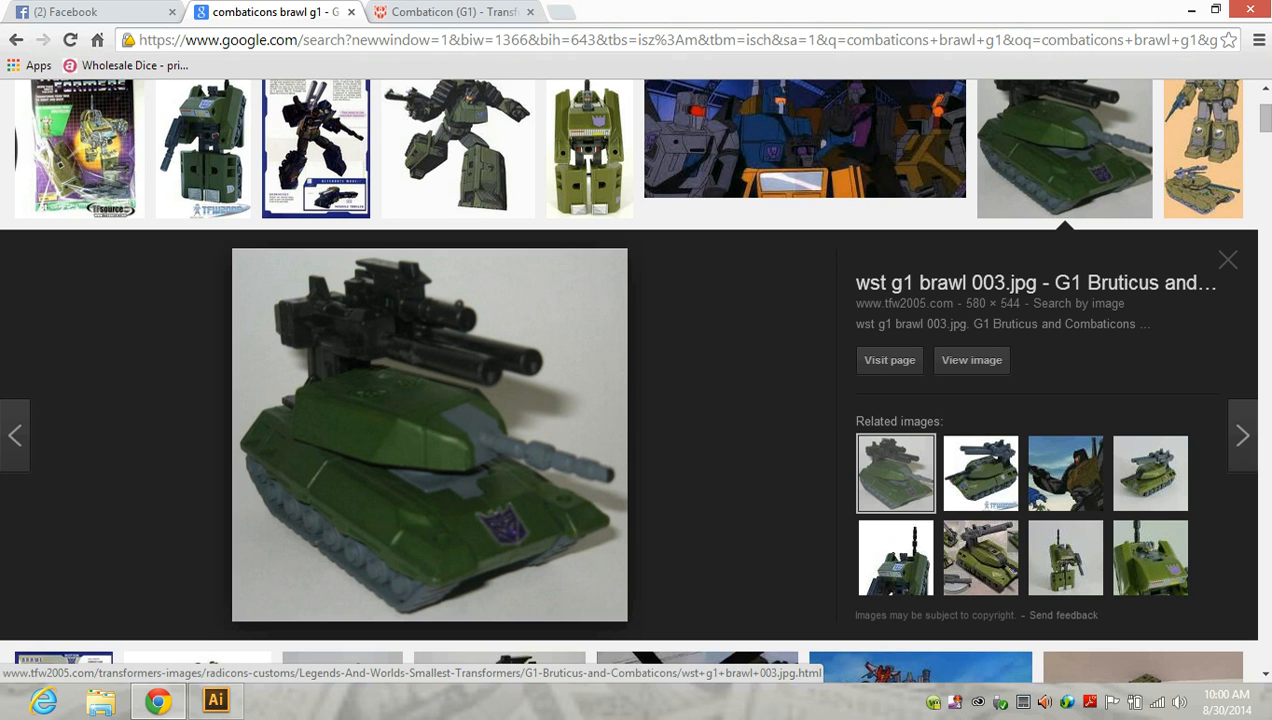
click(215, 701)
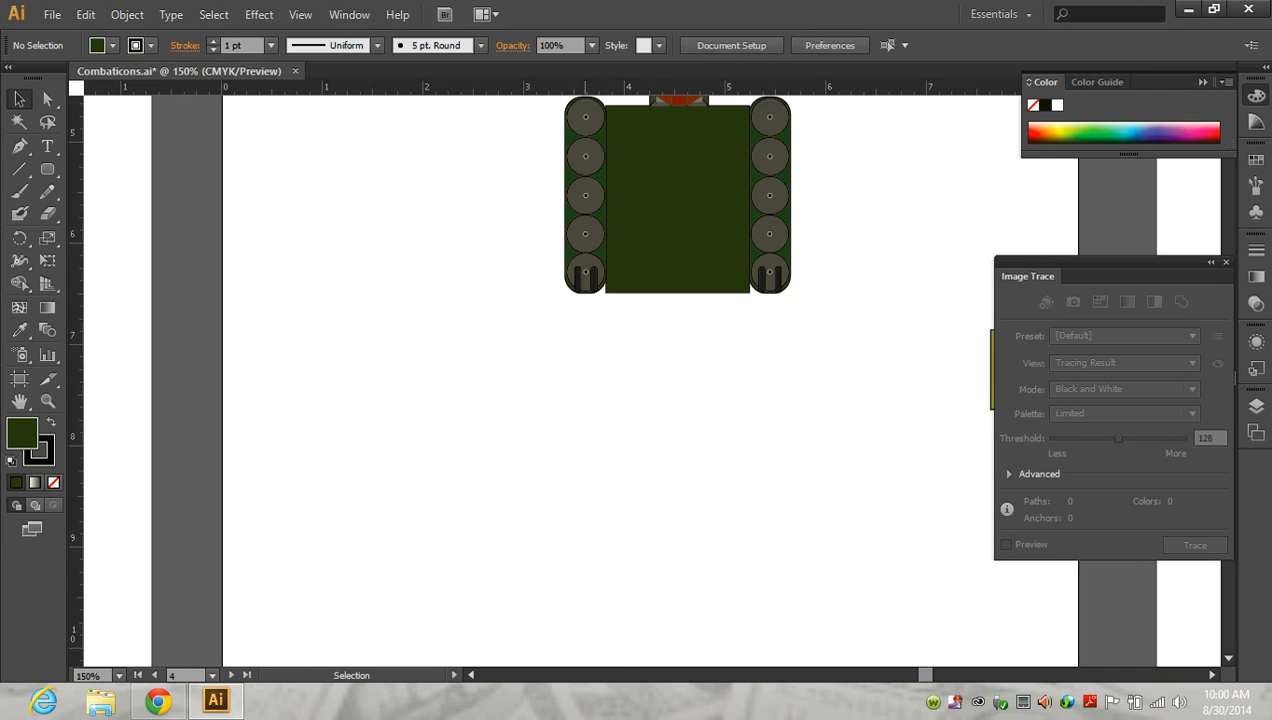
- Draw a narrow upright dark green rectangle below the body as a leg, and a wider rectangle over its lower end as a foot
scroll(677, 300, up, 3)
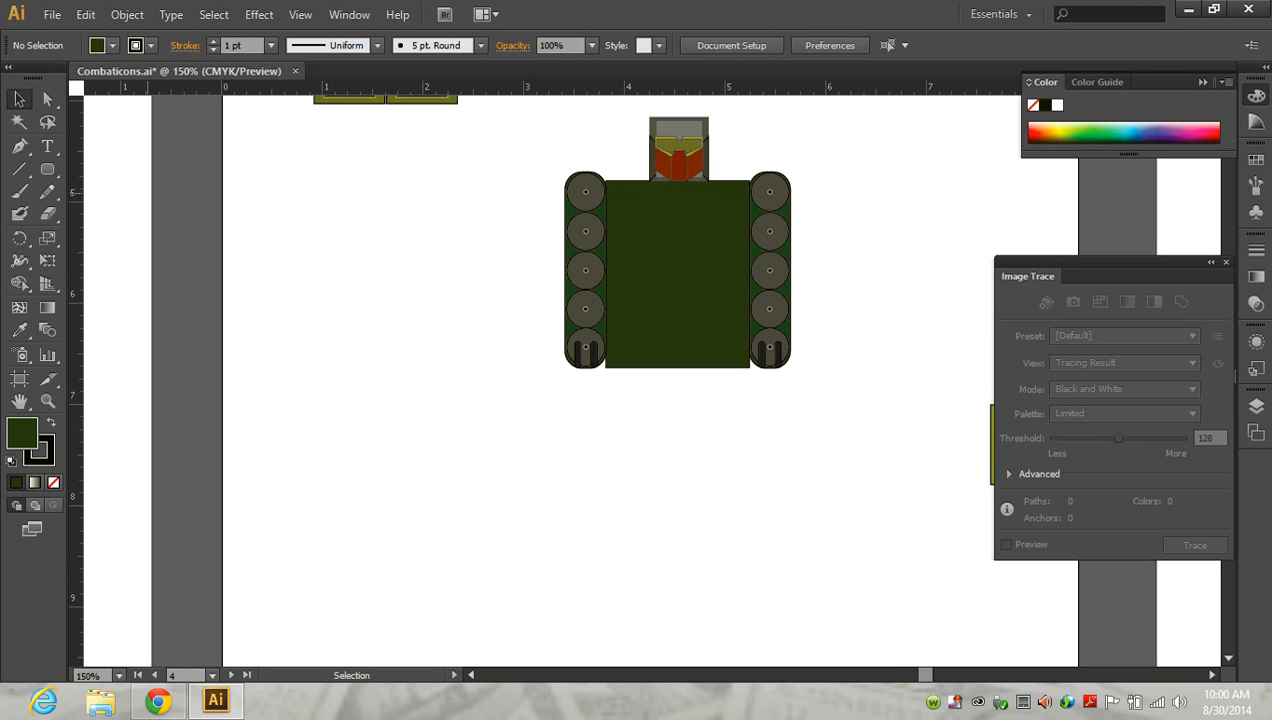
click(47, 169)
click(140, 168)
drag(625, 433, 650, 508)
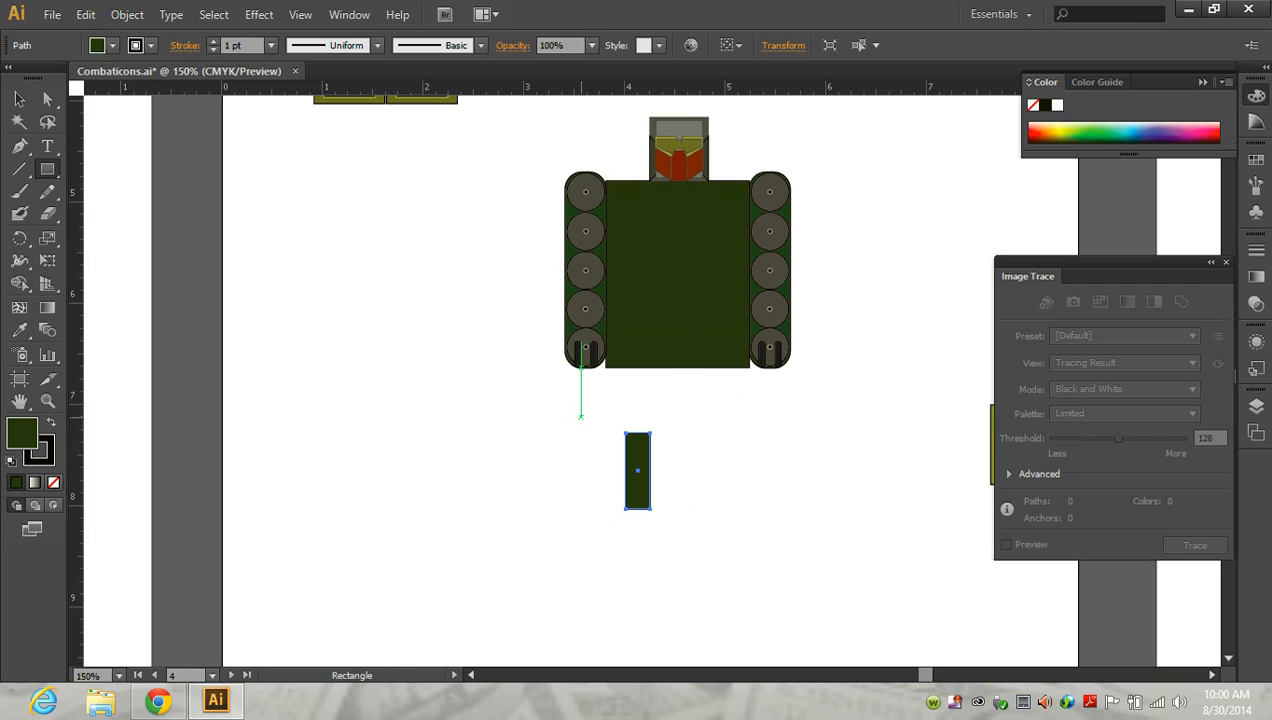
scroll(606, 410, down, 3)
drag(606, 366, 666, 454)
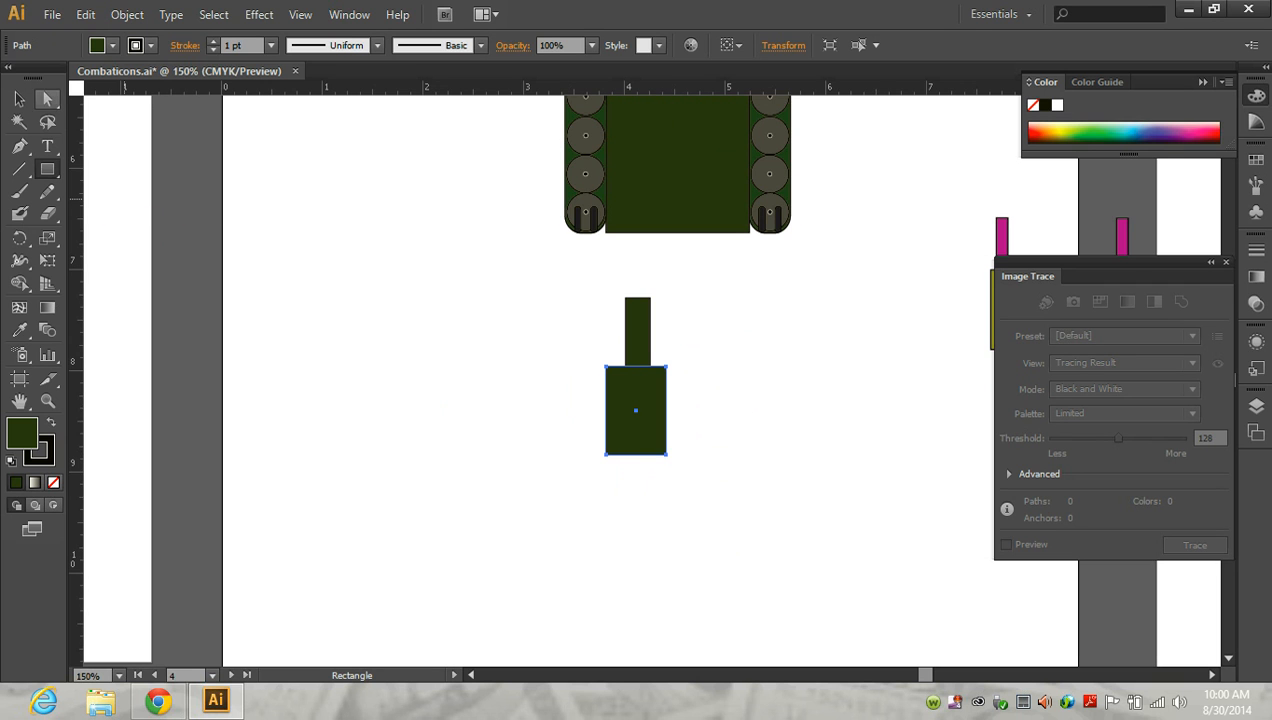
- Slant the foot's left side by moving its lower-left corner to the middle of the bottom edge, and shorten the foot from below
click(47, 98)
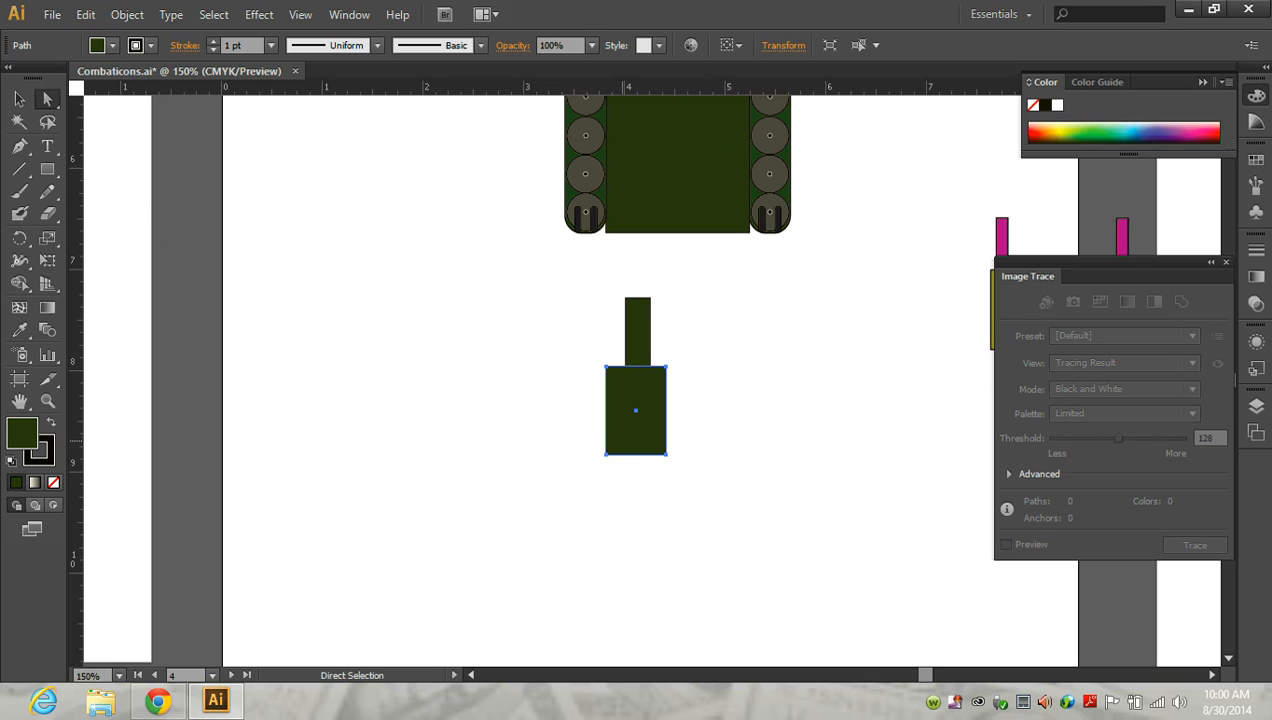
drag(605, 453, 637, 453)
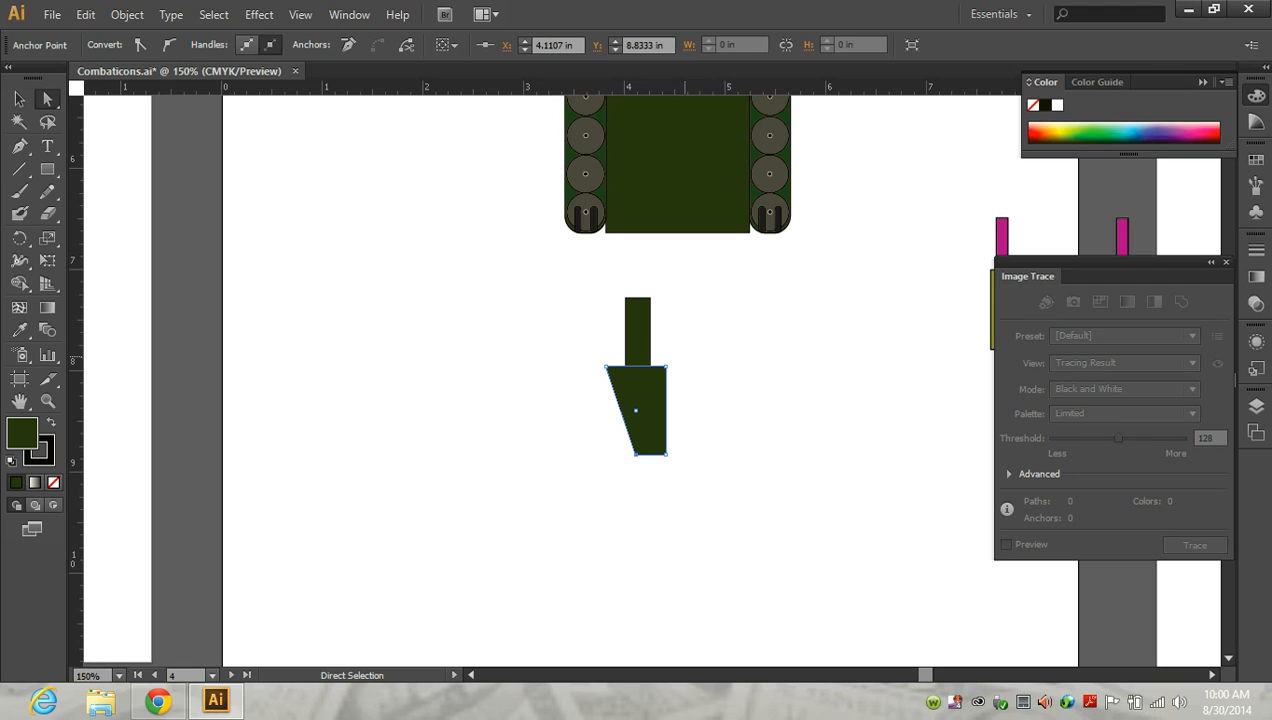
key(v)
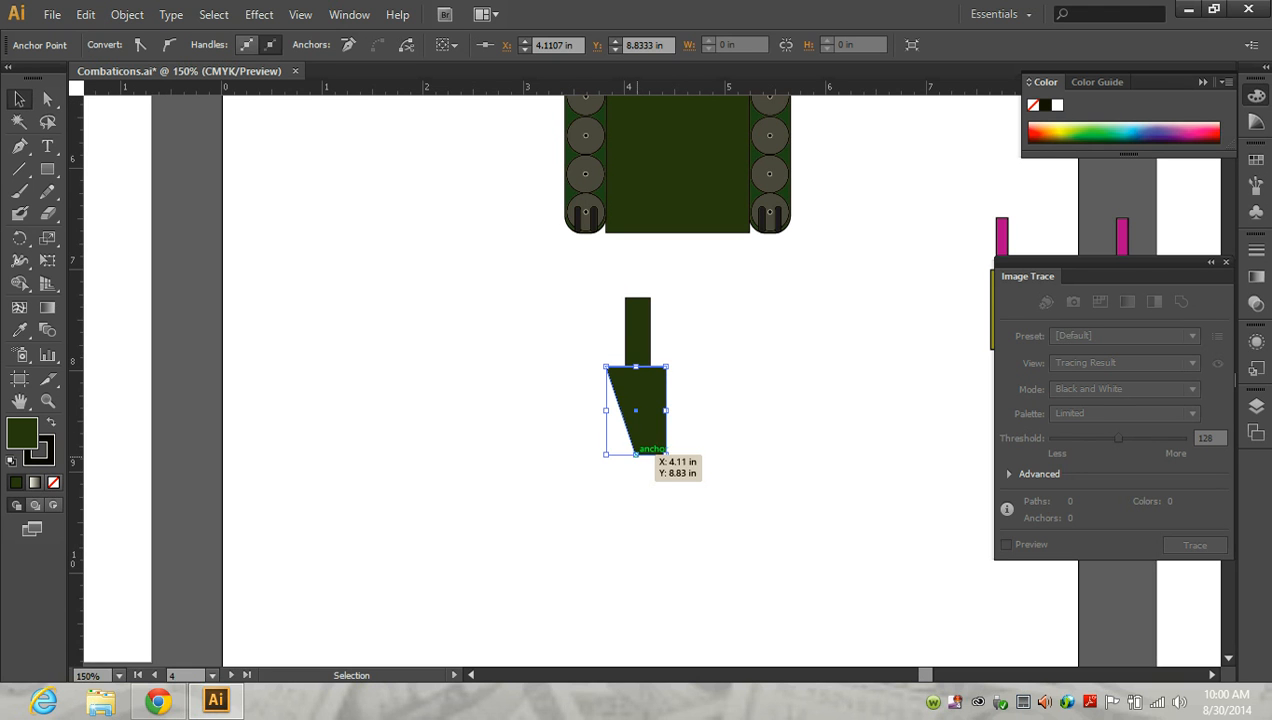
drag(636, 453, 636, 425)
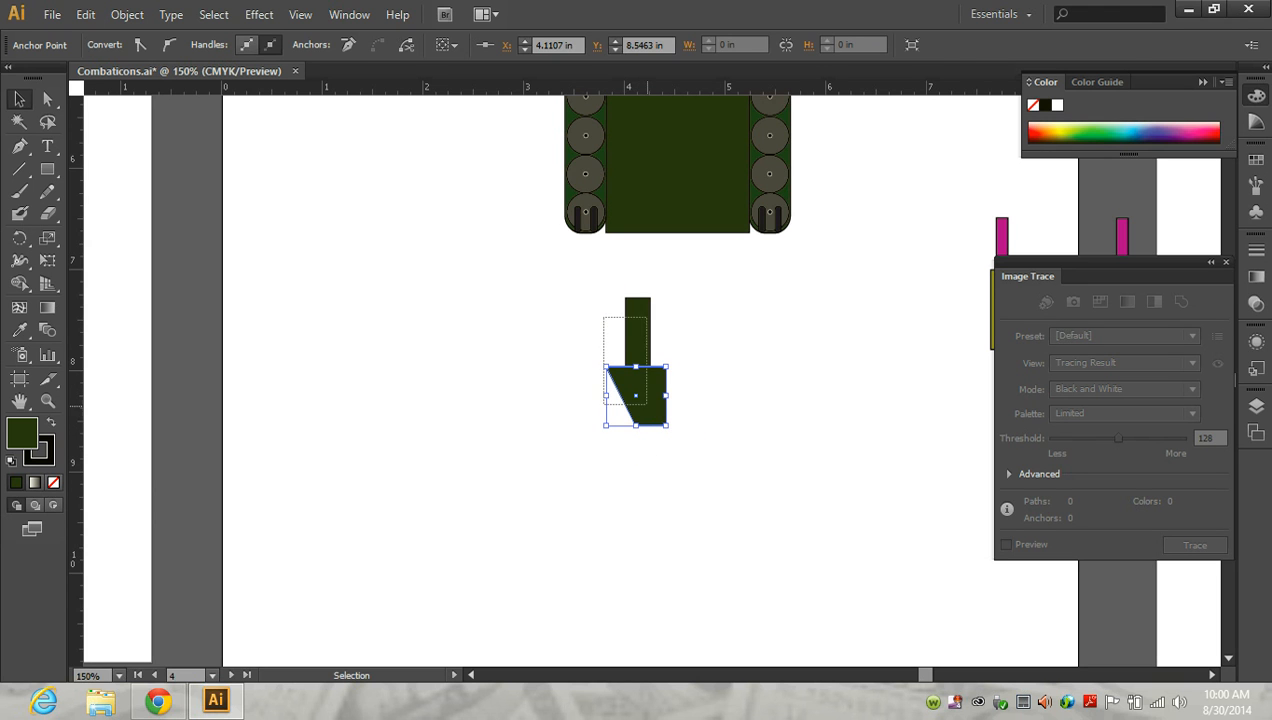
- Center the leg and foot horizontally on each other and move both up under the left part of the body's lower edge
shift+click(637, 335)
click(789, 45)
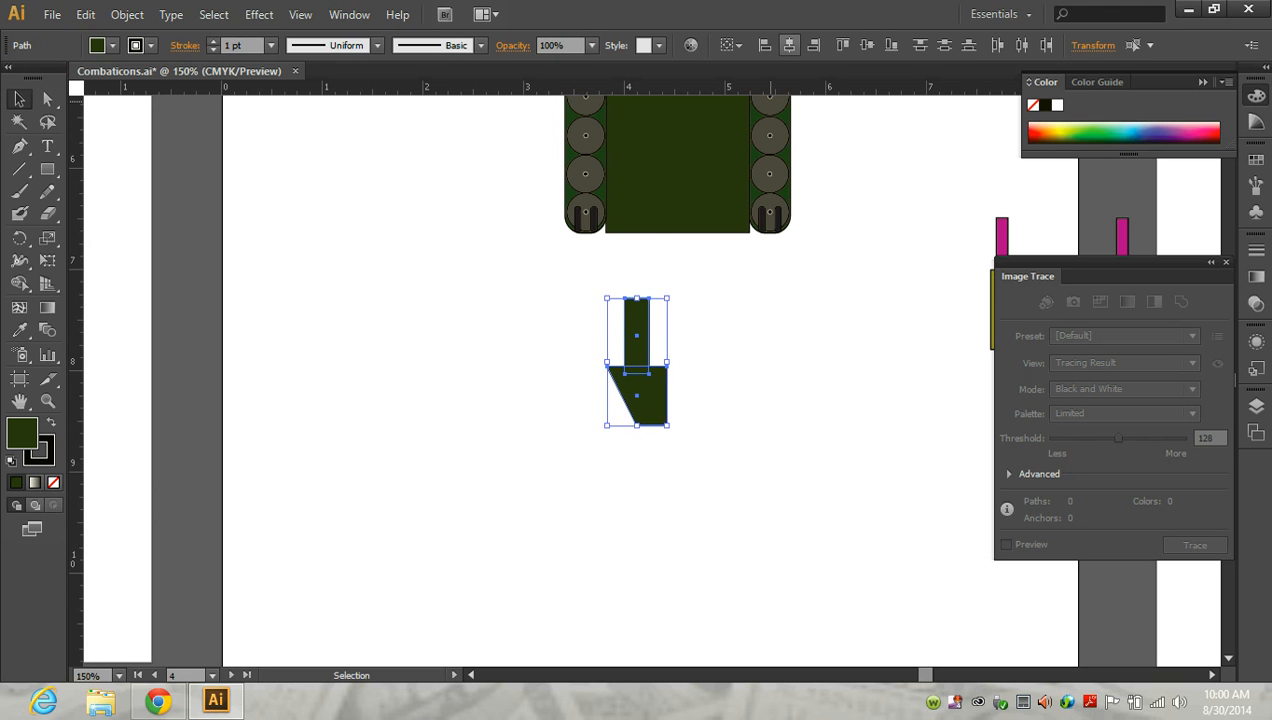
click(691, 407)
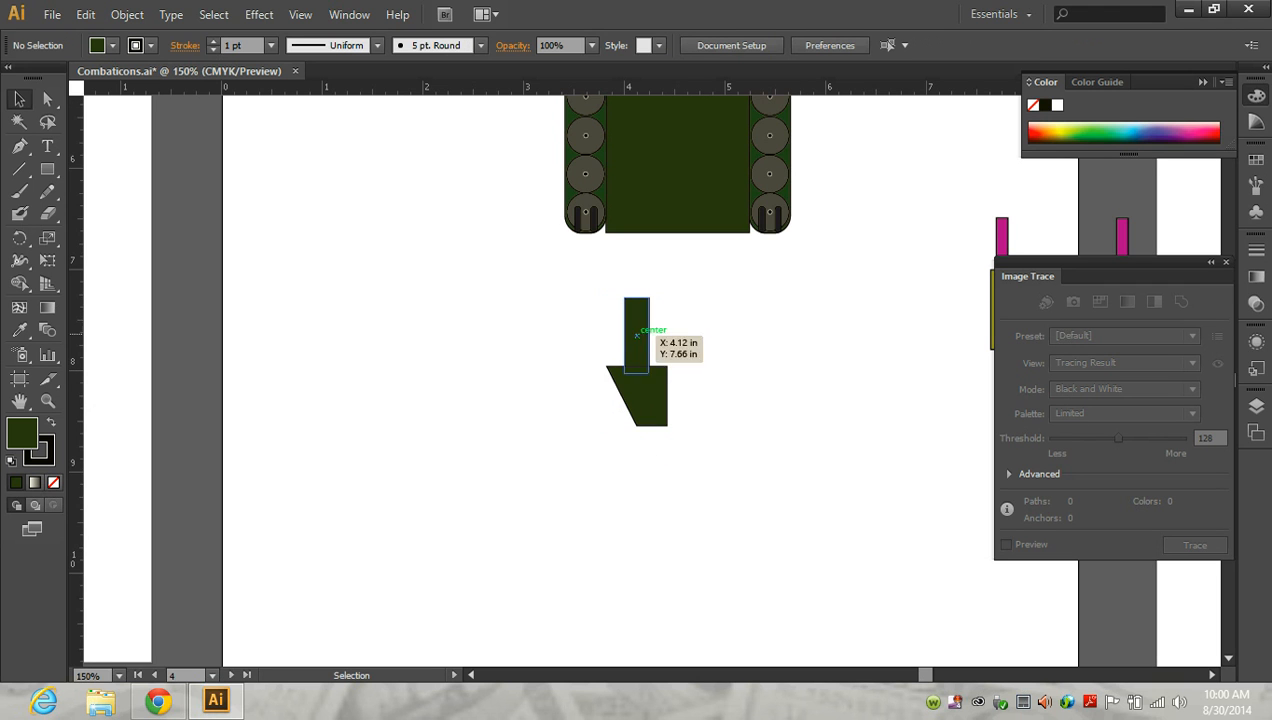
drag(597, 437, 651, 258)
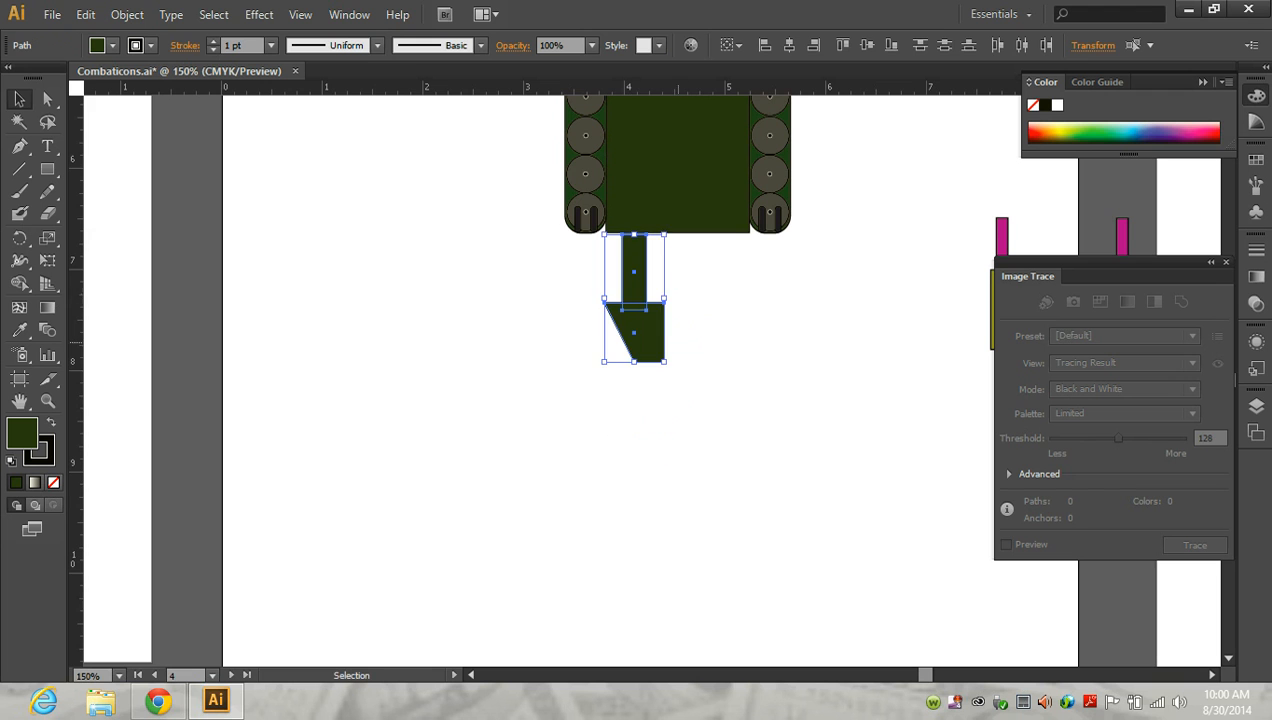
click(673, 327)
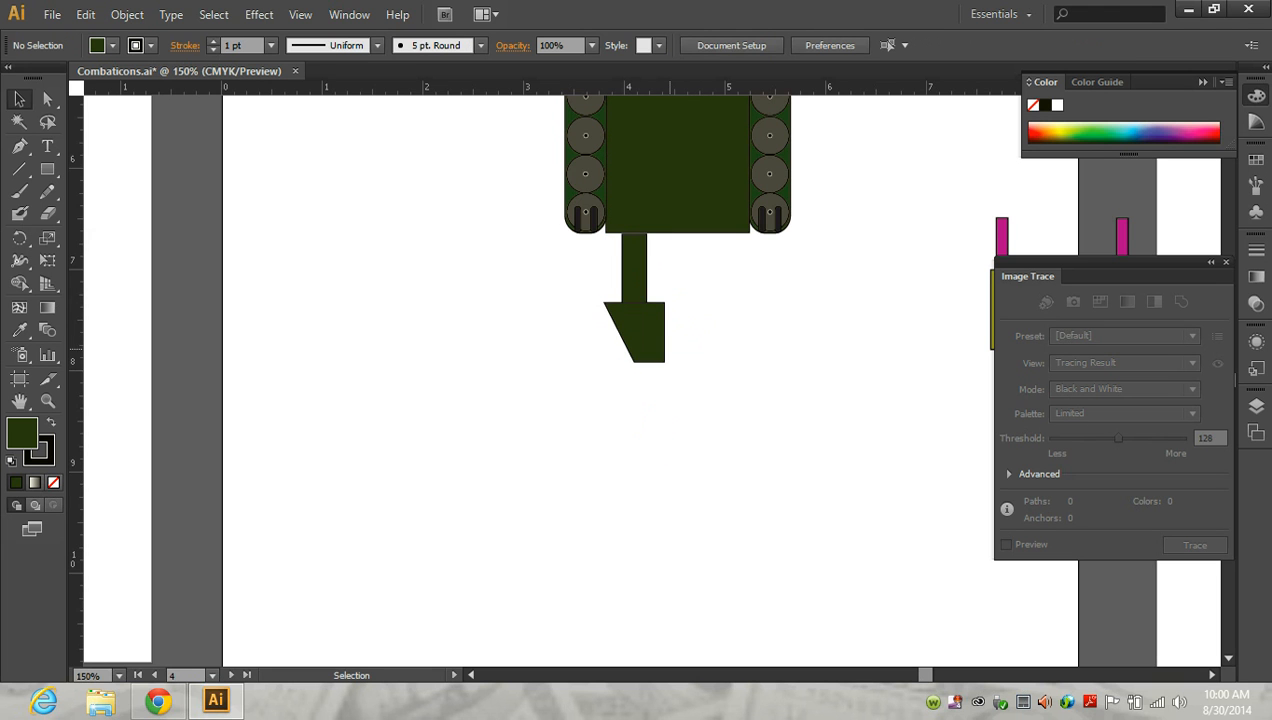
- Enlarge the foot by widening it to the left and extending it downward
scroll(671, 344, up, 2)
scroll(621, 268, up, 2)
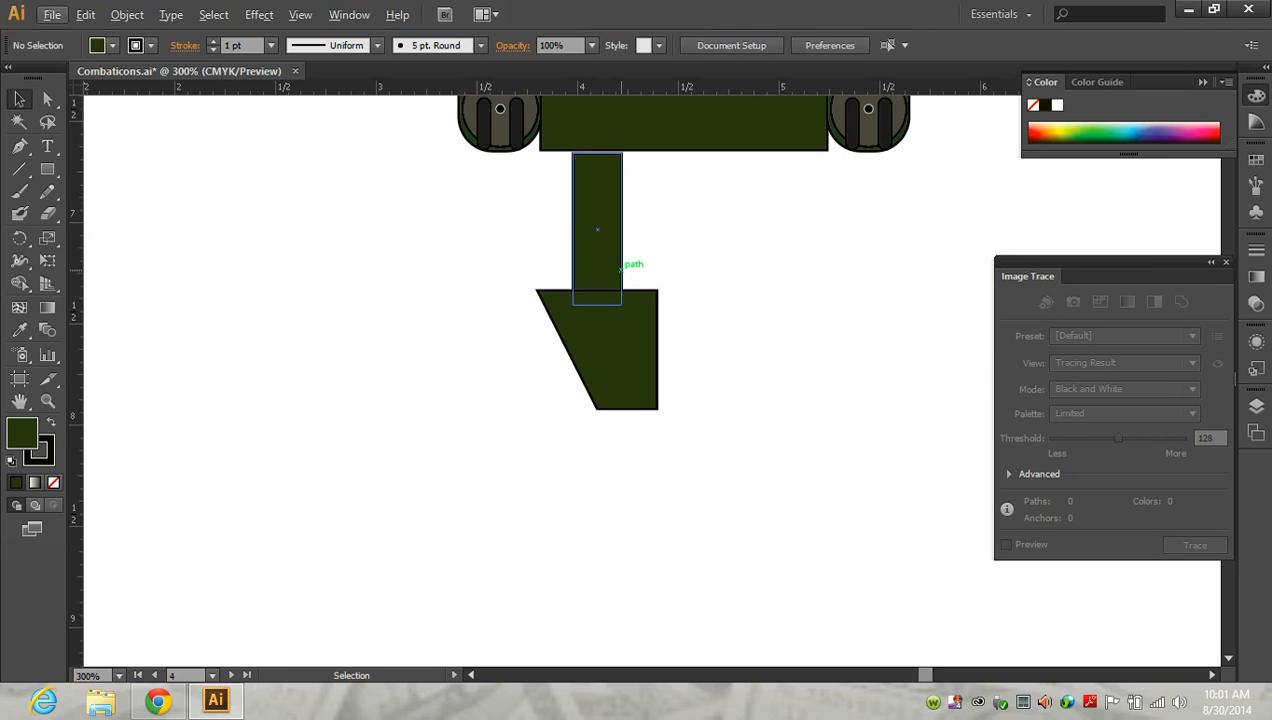
scroll(621, 268, up, 2)
click(596, 383)
drag(537, 387, 499, 387)
drag(578, 446, 578, 491)
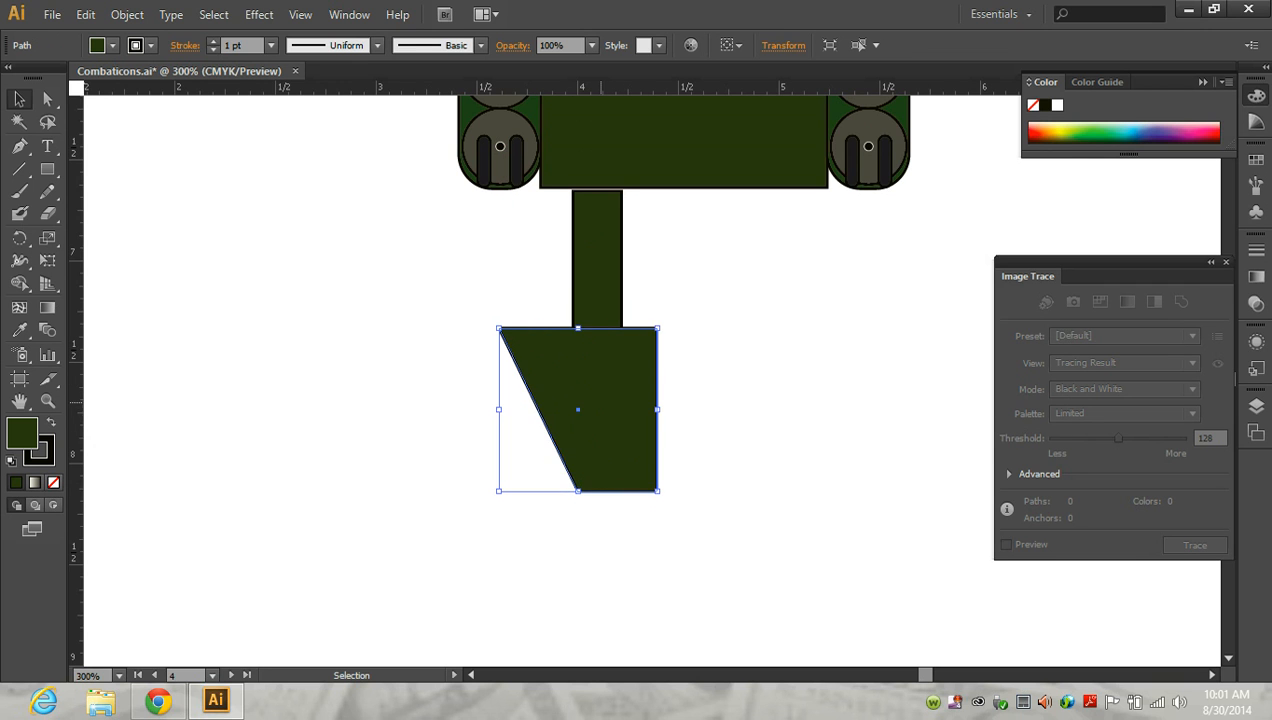
- Move the leg and foot up slightly so the leg's top meets the body's lower edge
scroll(601, 405, up, 2)
drag(544, 342, 593, 419)
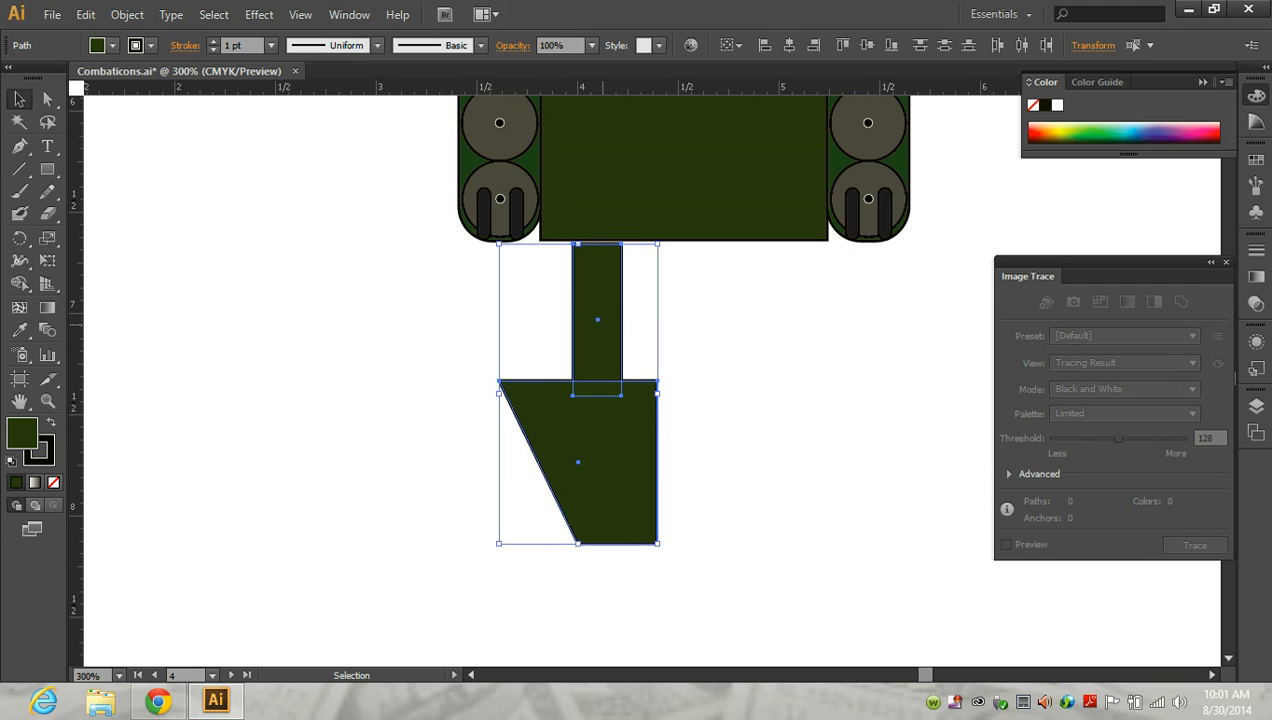
drag(603, 316, 603, 312)
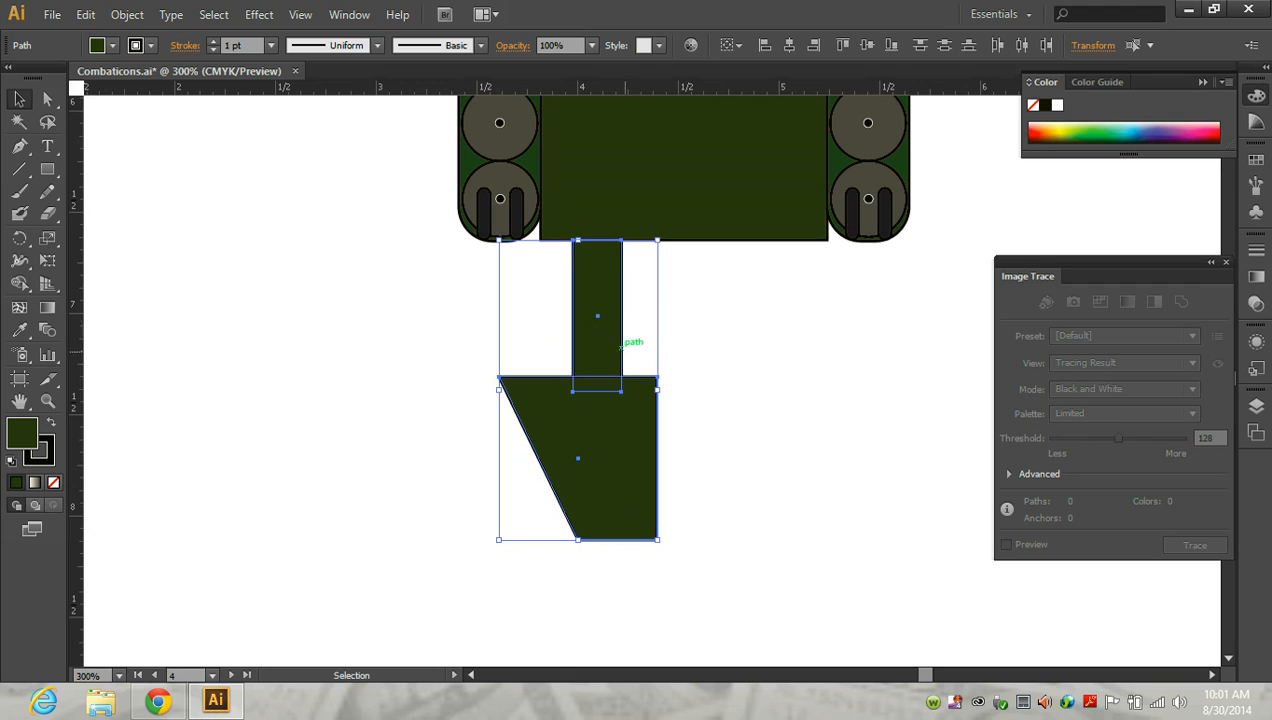
click(758, 387)
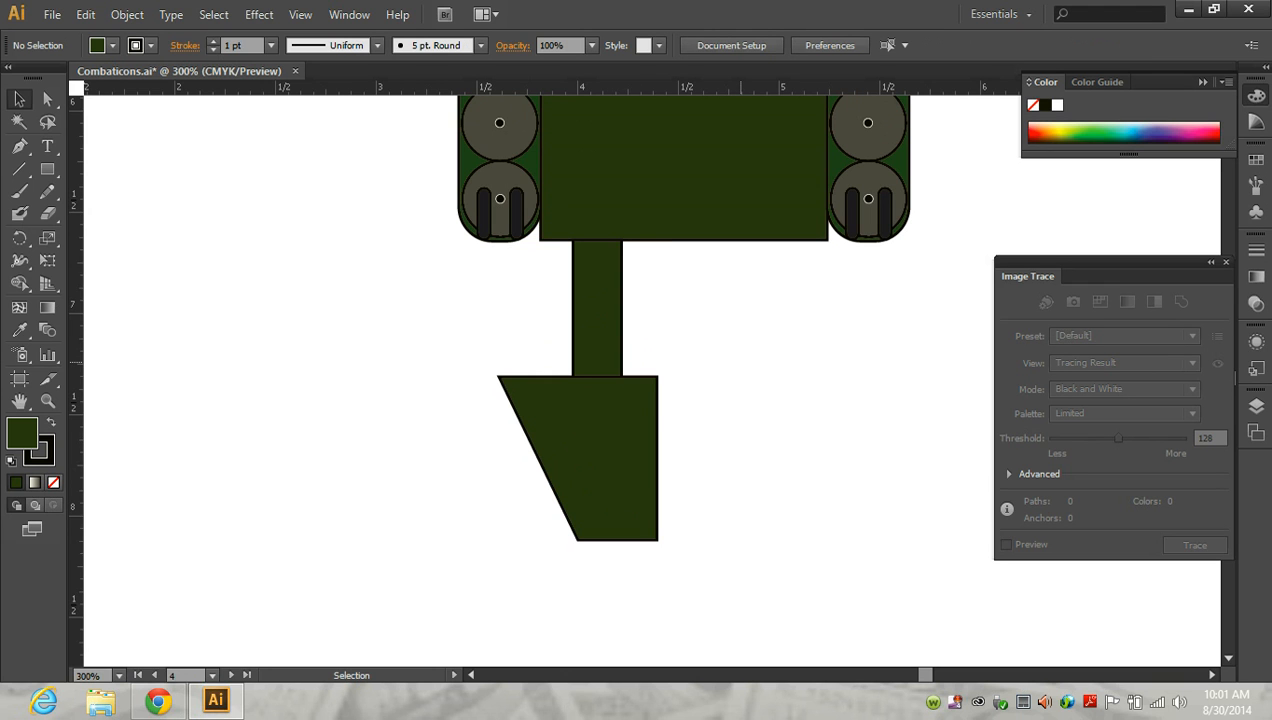
- Widen the narrow leg rectangle to the left
click(597, 316)
drag(573, 316, 550, 316)
click(692, 345)
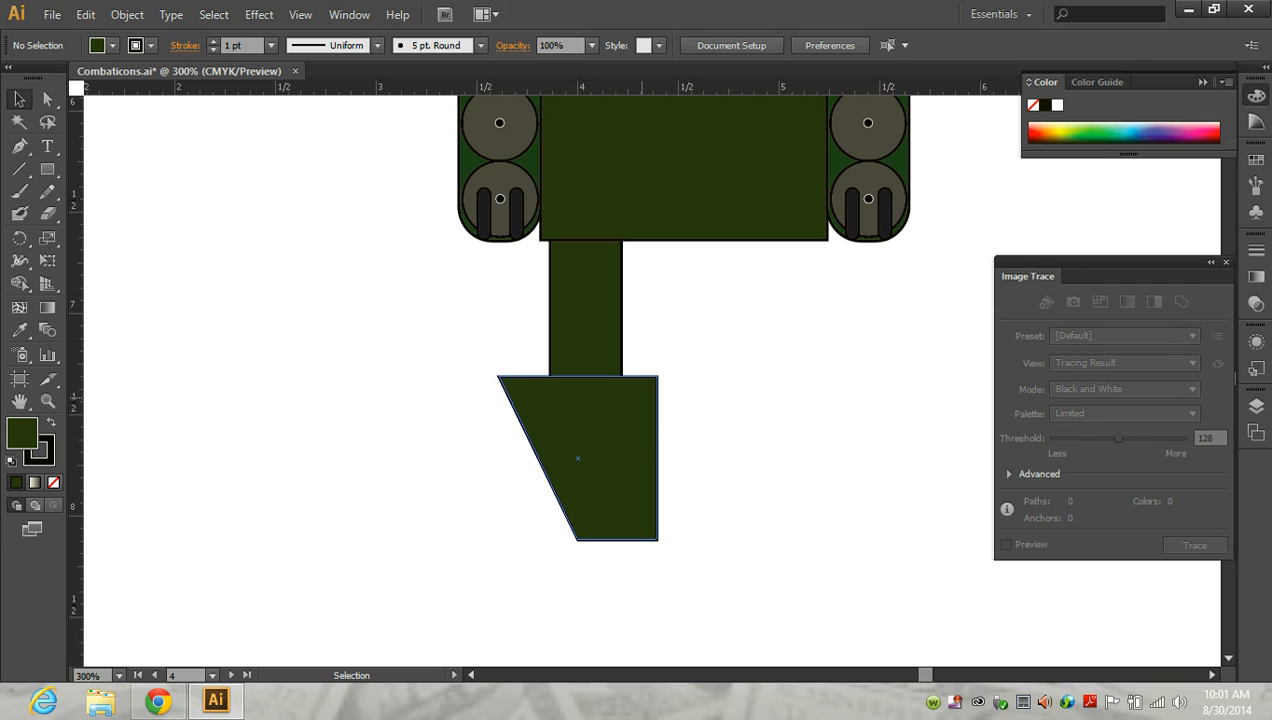
- Duplicate the leg and foot under the body's right part and reflect the copy across the vertical axis
drag(518, 320, 586, 456)
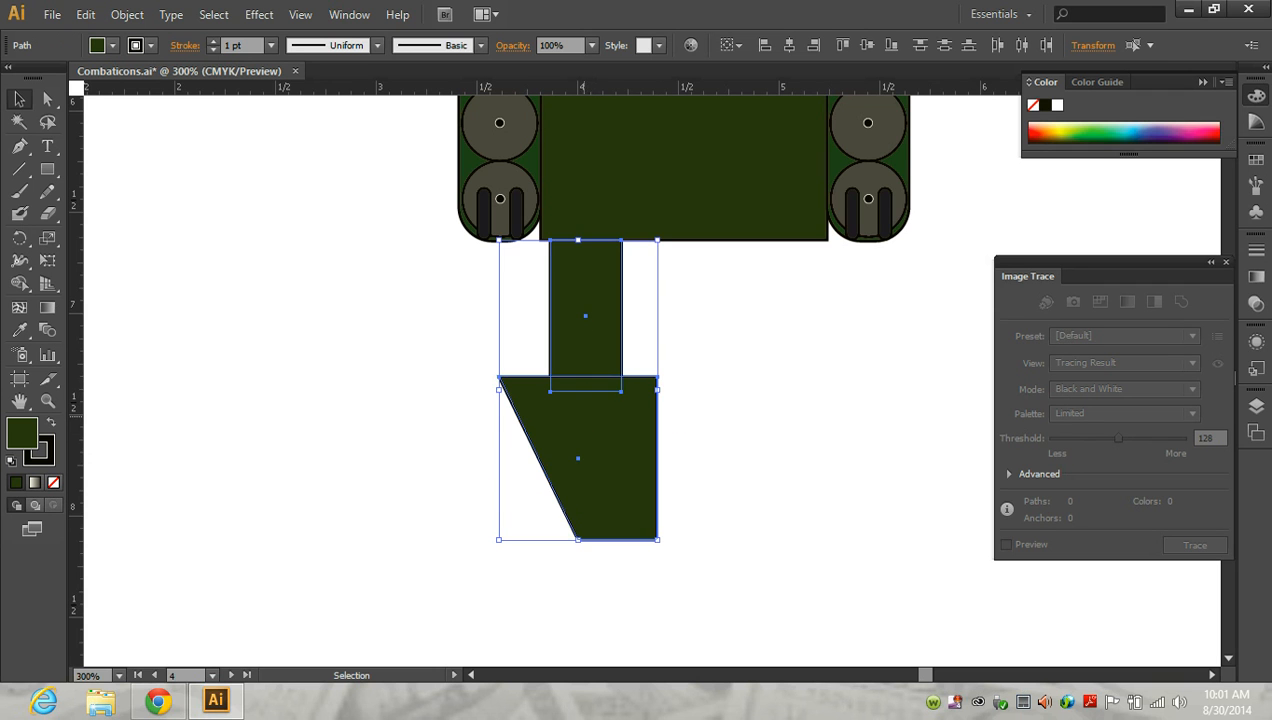
drag(656, 389, 841, 391)
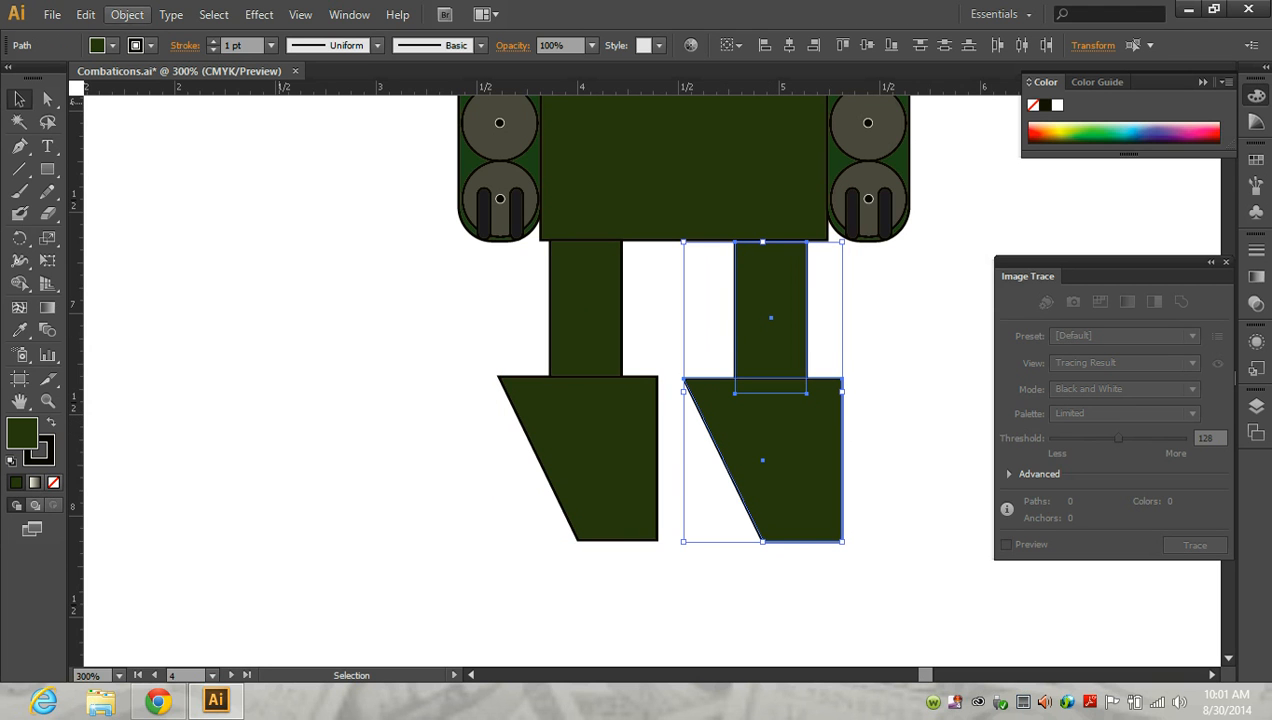
click(127, 14)
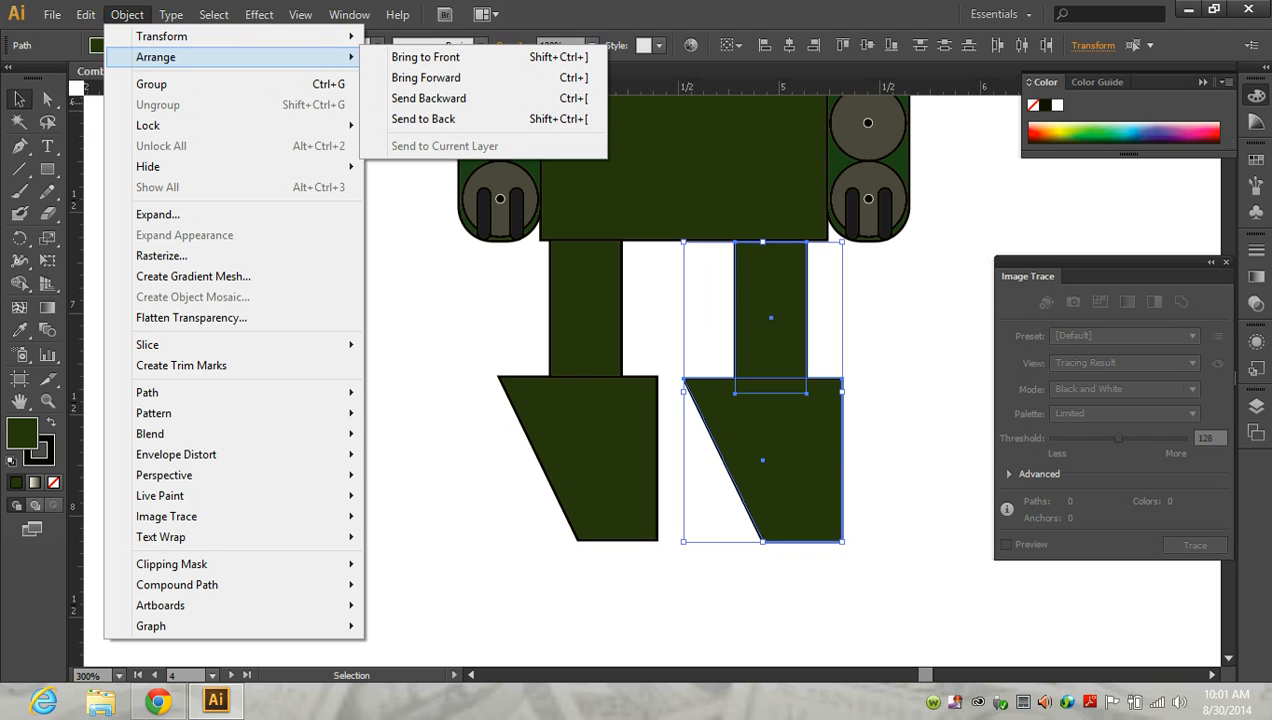
mouse_move(200, 36)
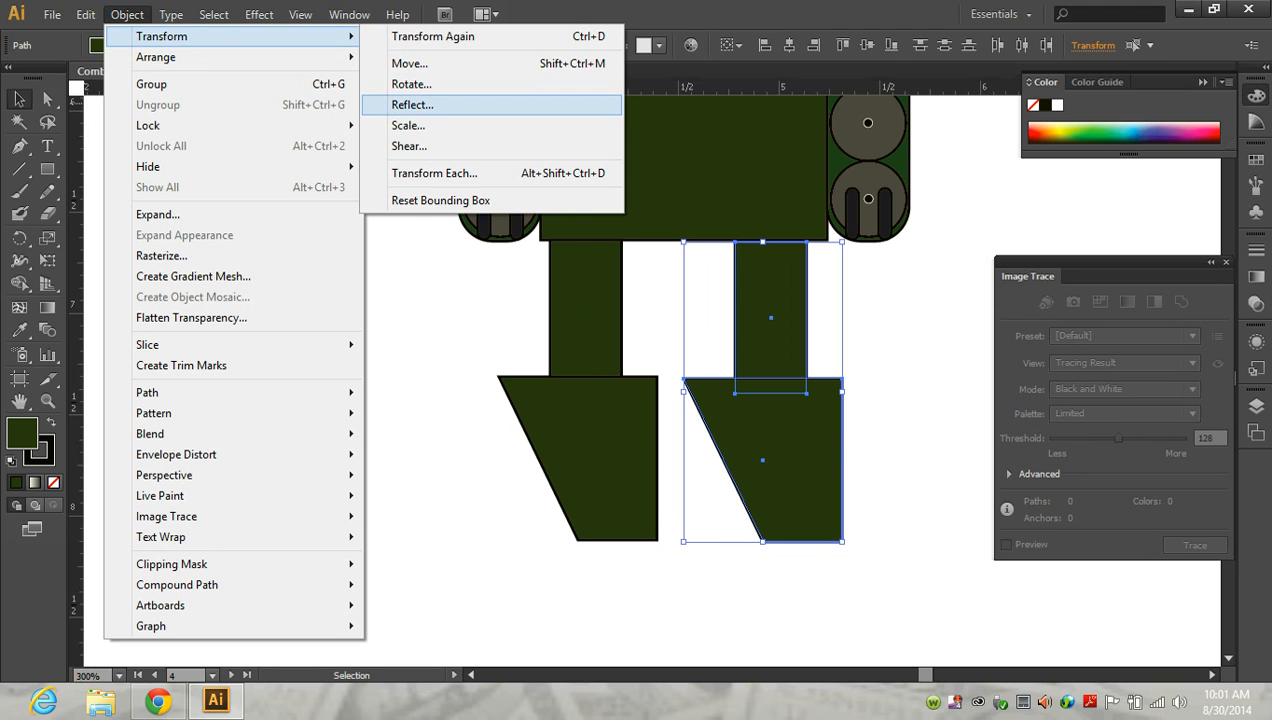
click(411, 104)
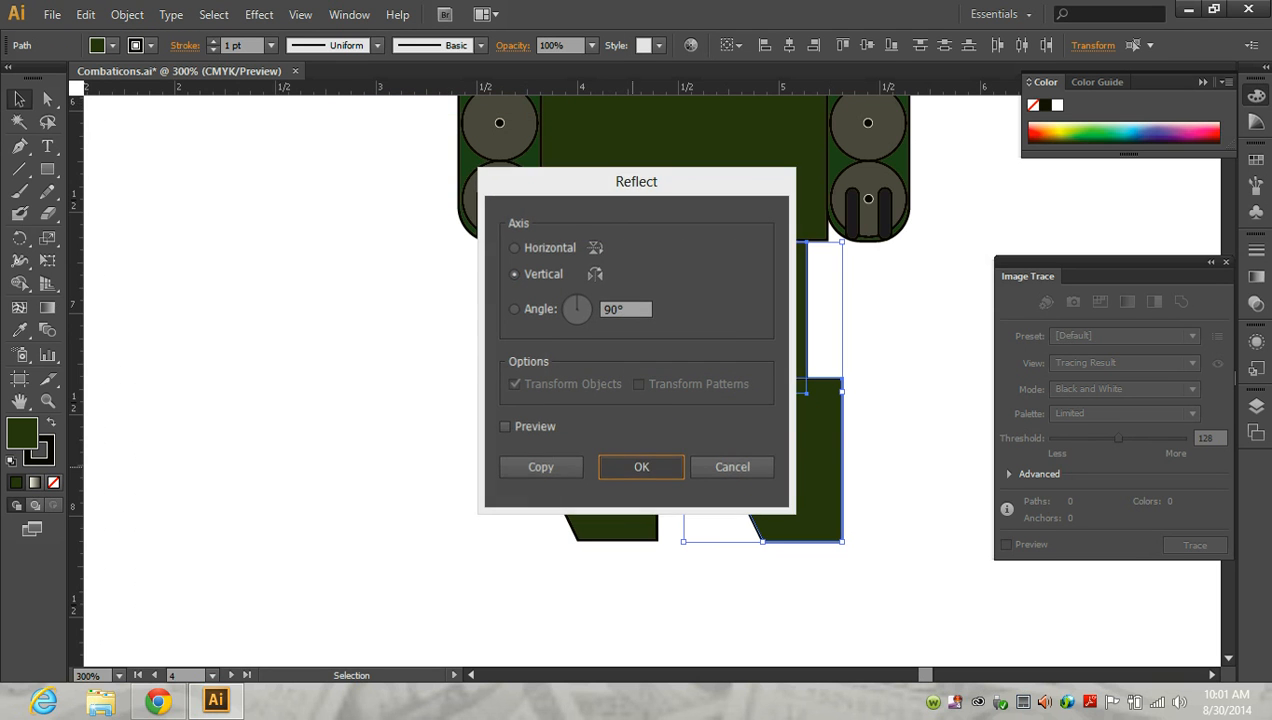
key(Return)
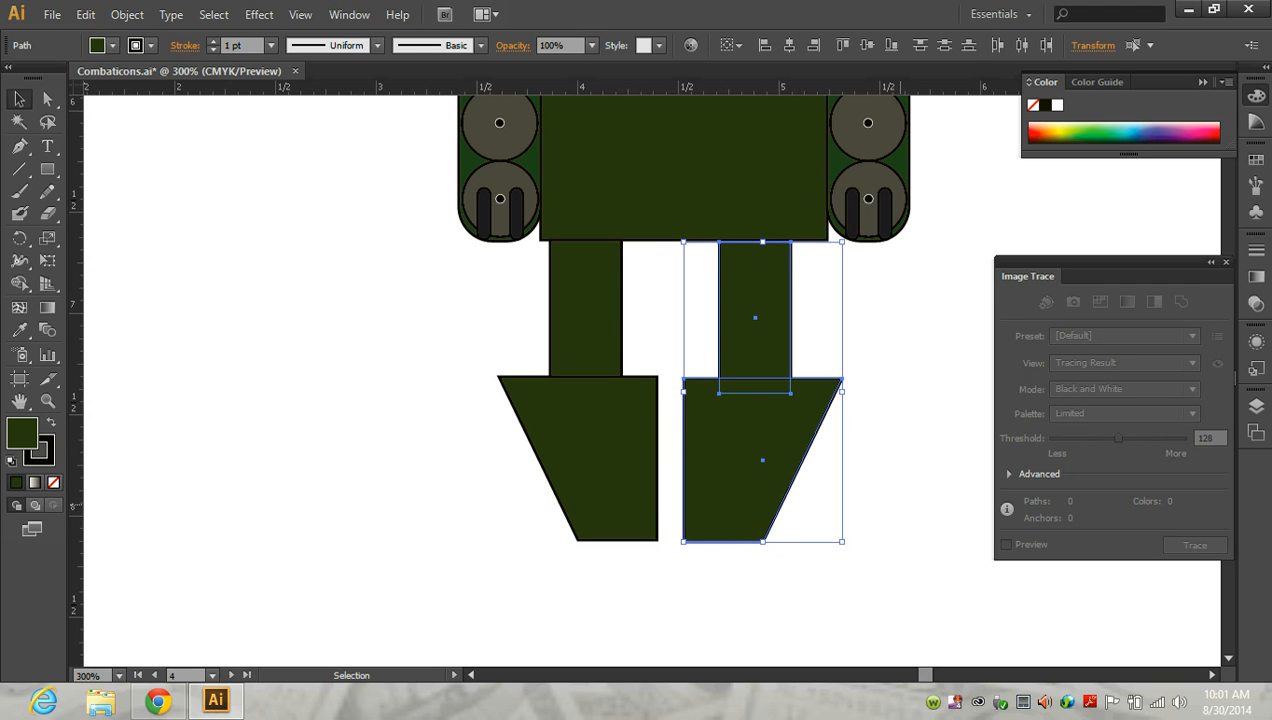
- Group the right leg with its foot, and group the left leg with its foot
click(893, 507)
drag(676, 298, 772, 446)
click(127, 14)
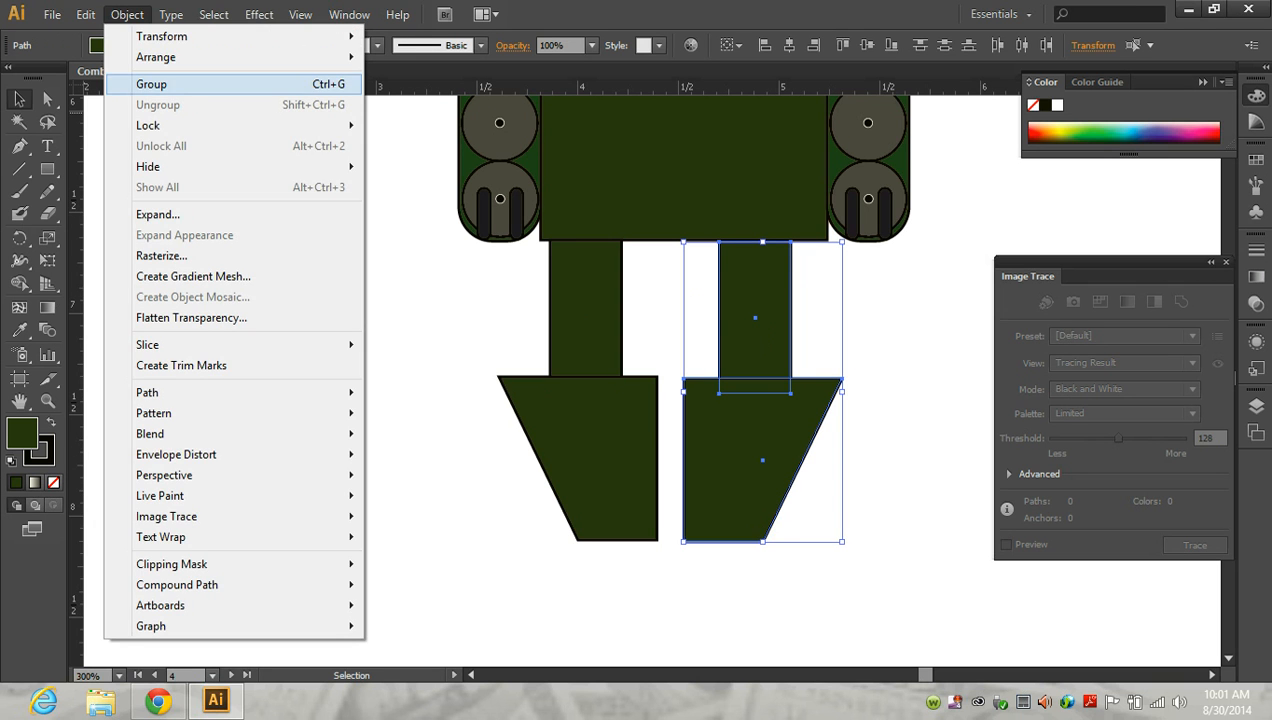
click(151, 84)
drag(486, 323, 603, 448)
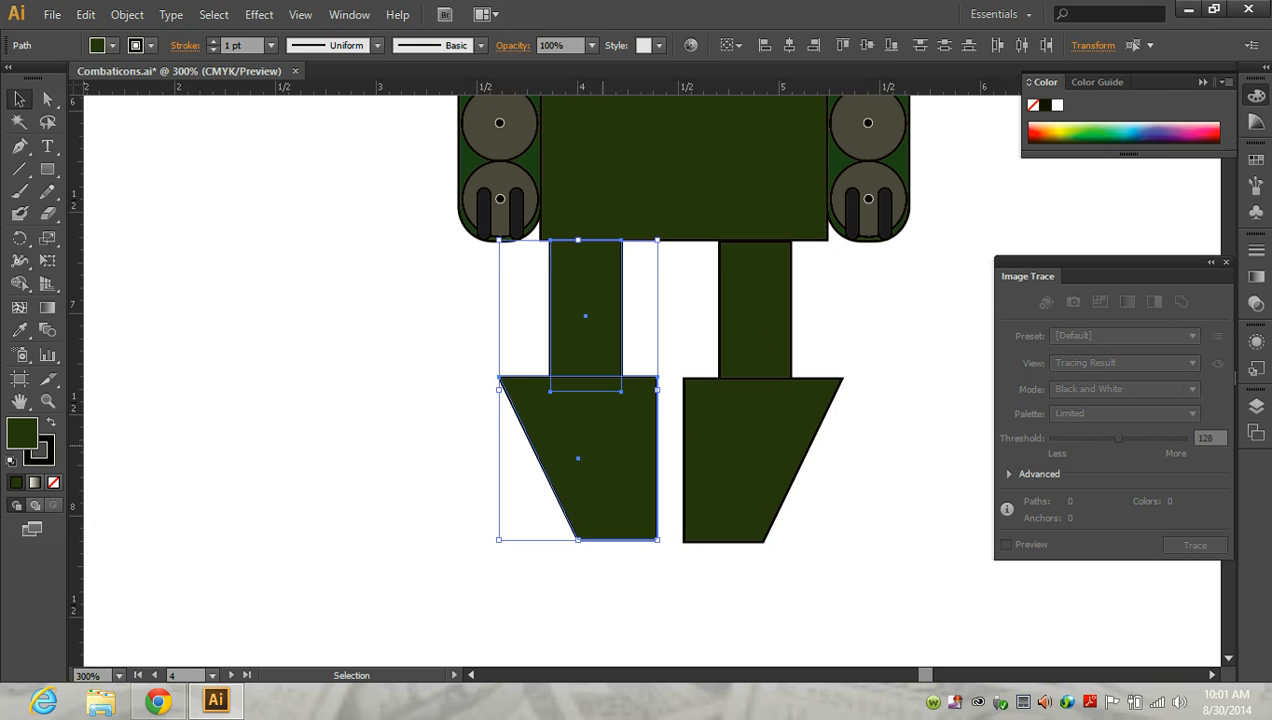
click(127, 14)
click(151, 84)
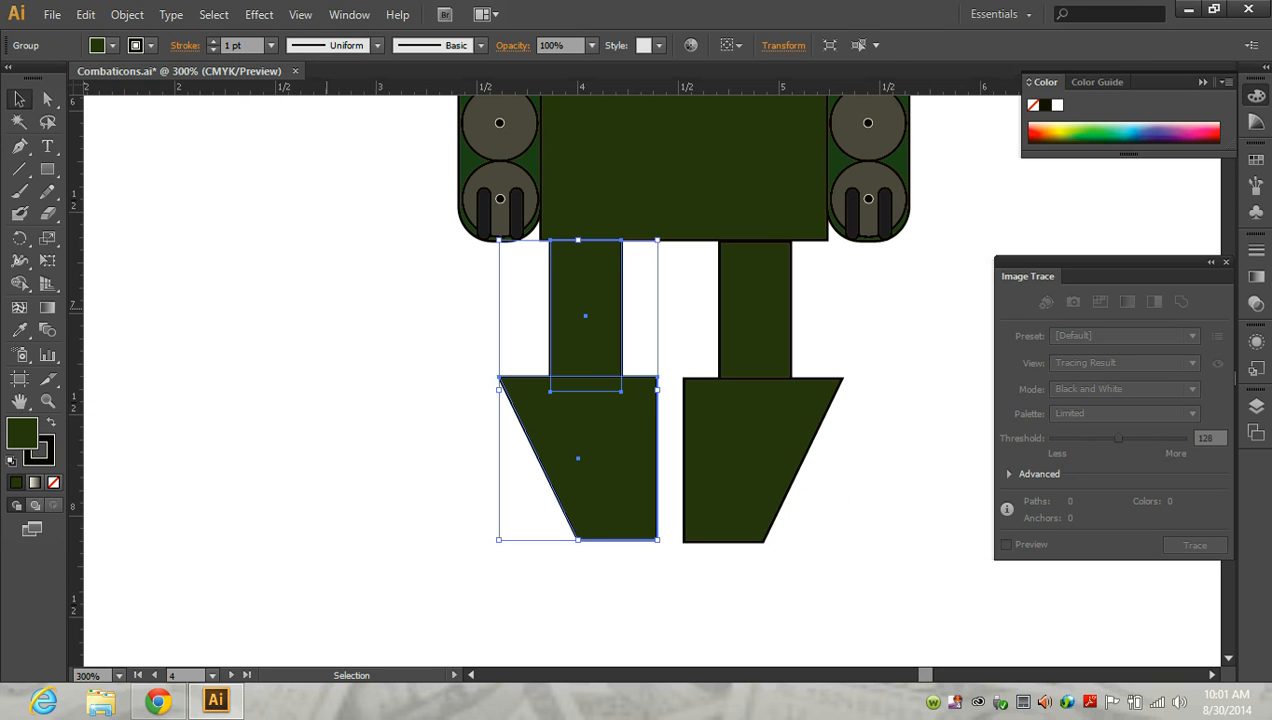
click(672, 334)
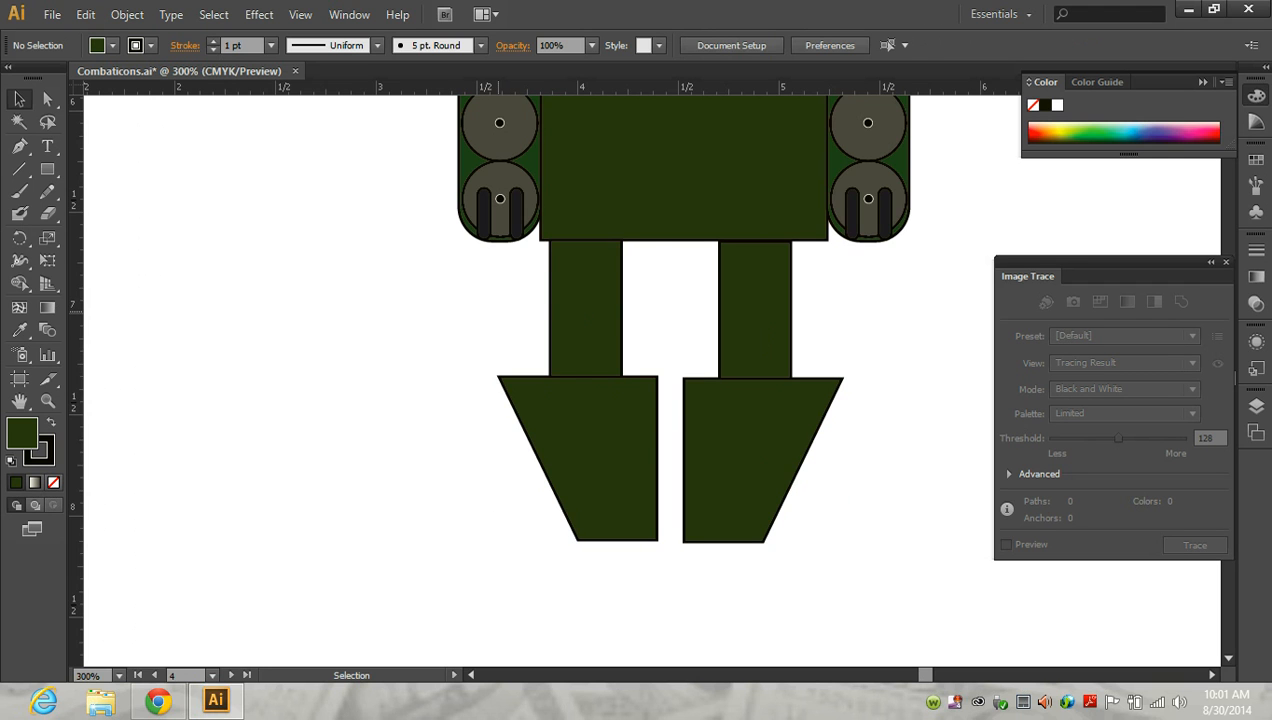
- Try to align the left leg group and the body by their left edges, and undo the alignment
drag(494, 310, 578, 458)
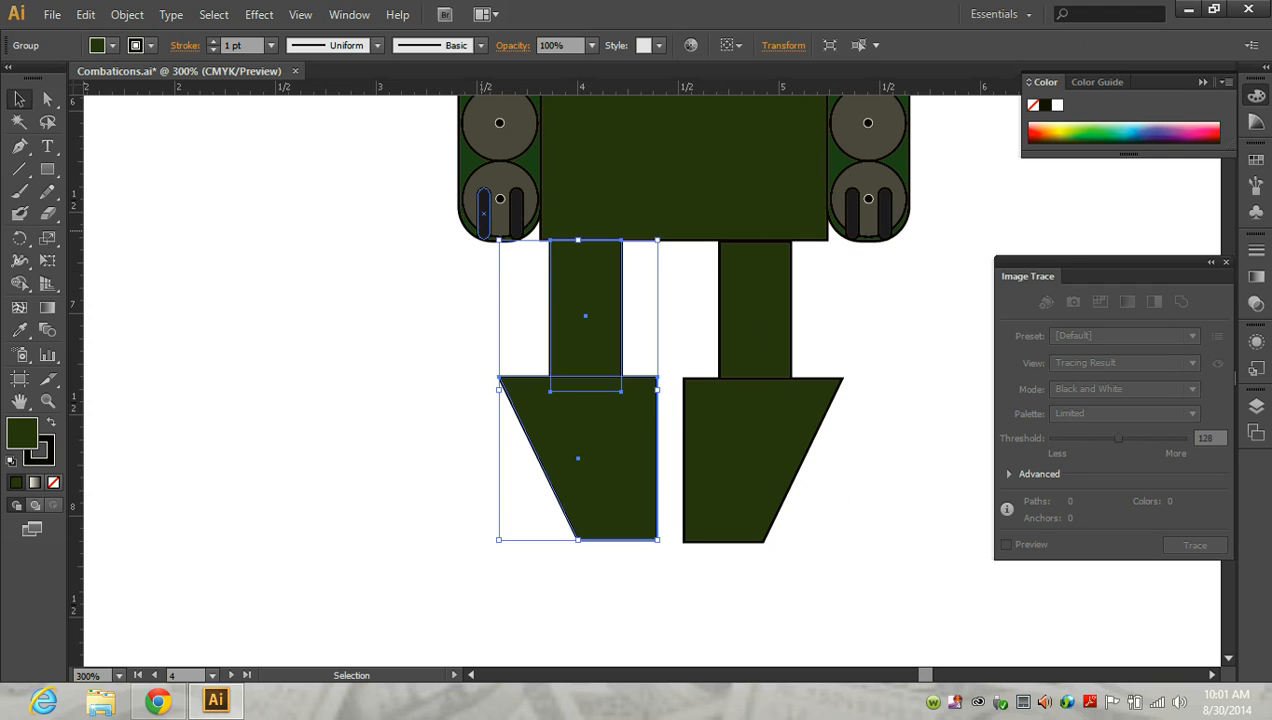
click(485, 219)
click(641, 192)
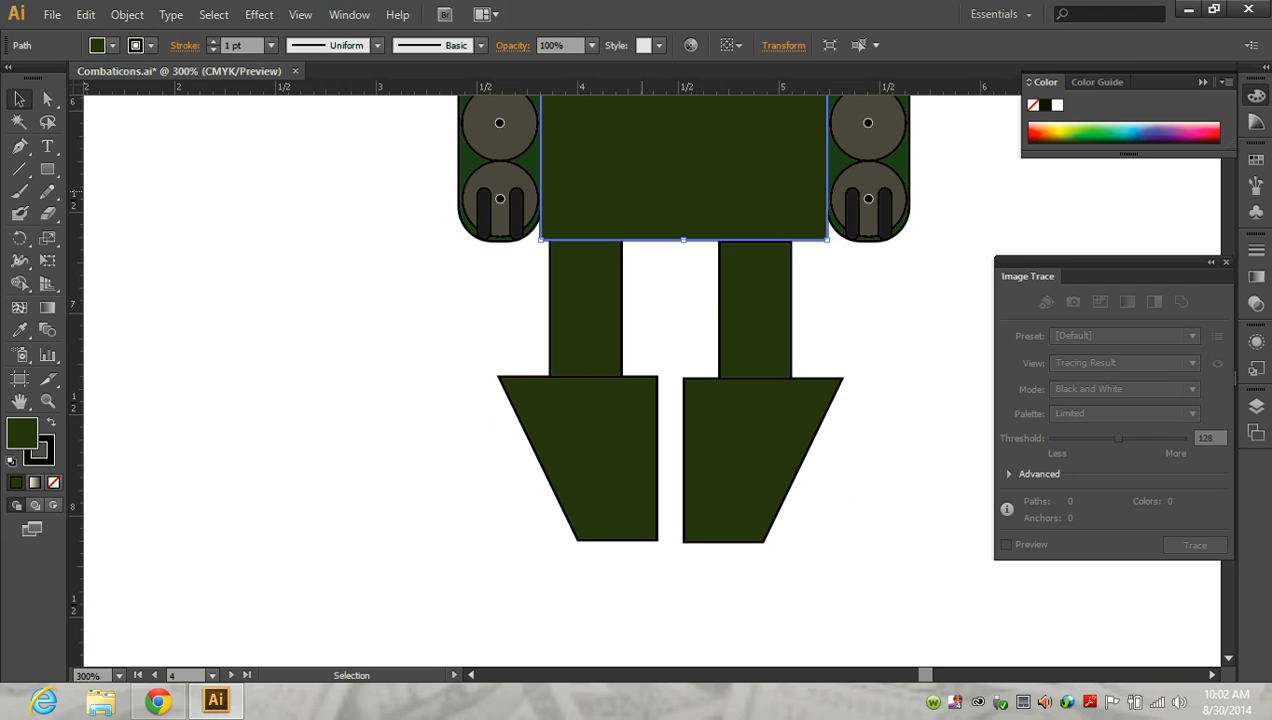
shift+click(590, 297)
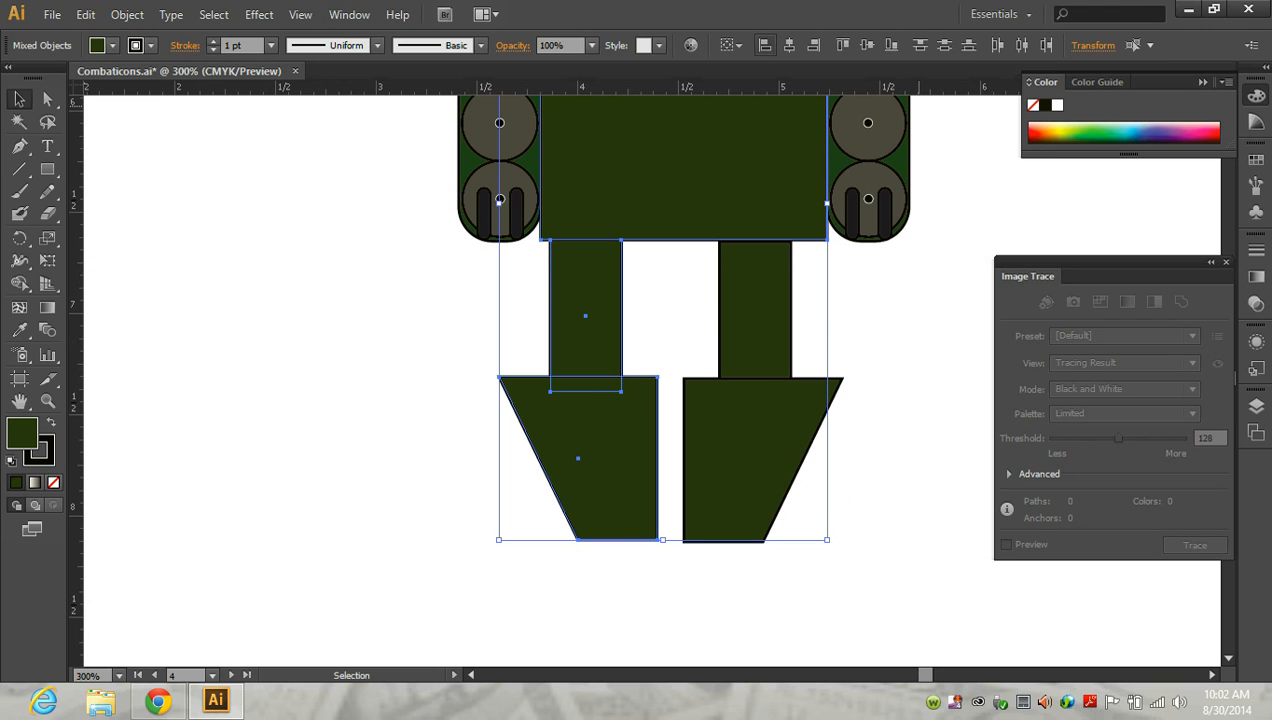
click(764, 45)
key(ctrl+z)
- Set the right leg group aside to the left of the figure and widen the remaining leg group rightward to about the body's centre
click(956, 292)
drag(585, 316, 577, 317)
drag(769, 335, 320, 332)
click(906, 416)
click(577, 318)
drag(649, 392, 694, 391)
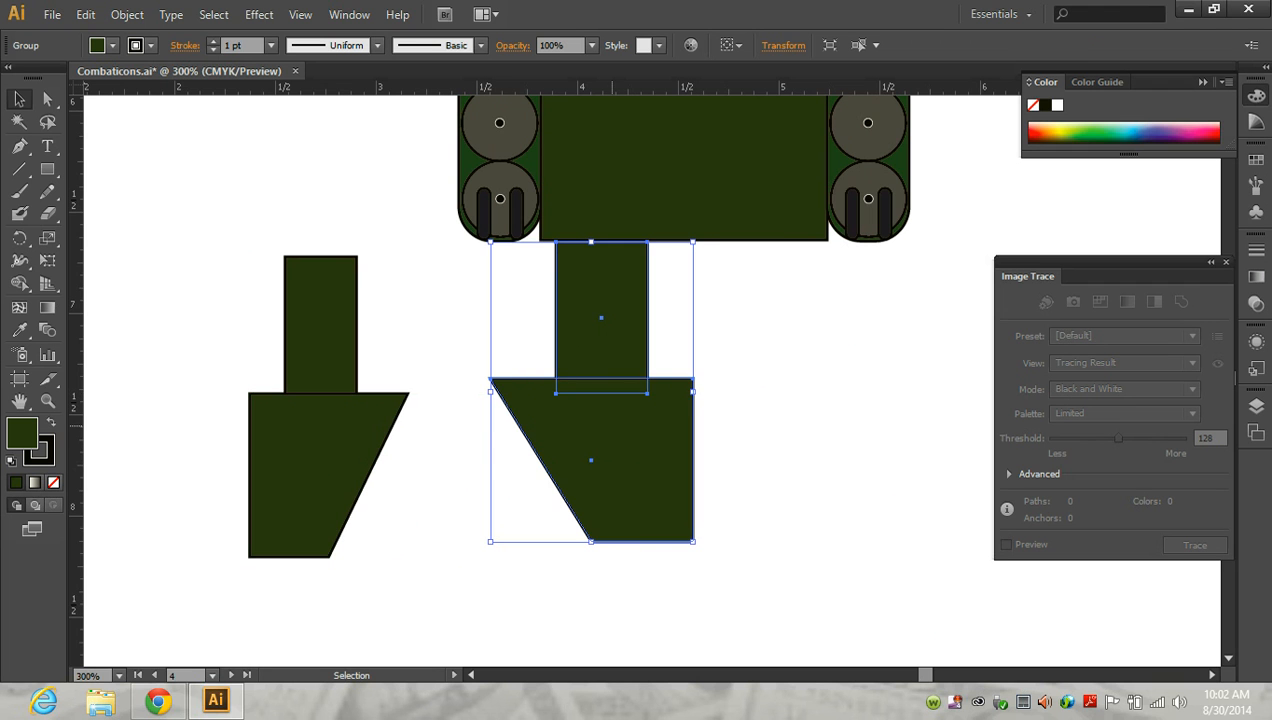
- Duplicate the widened leg group to the right and reflect the copy across the vertical axis
drag(578, 414, 800, 410)
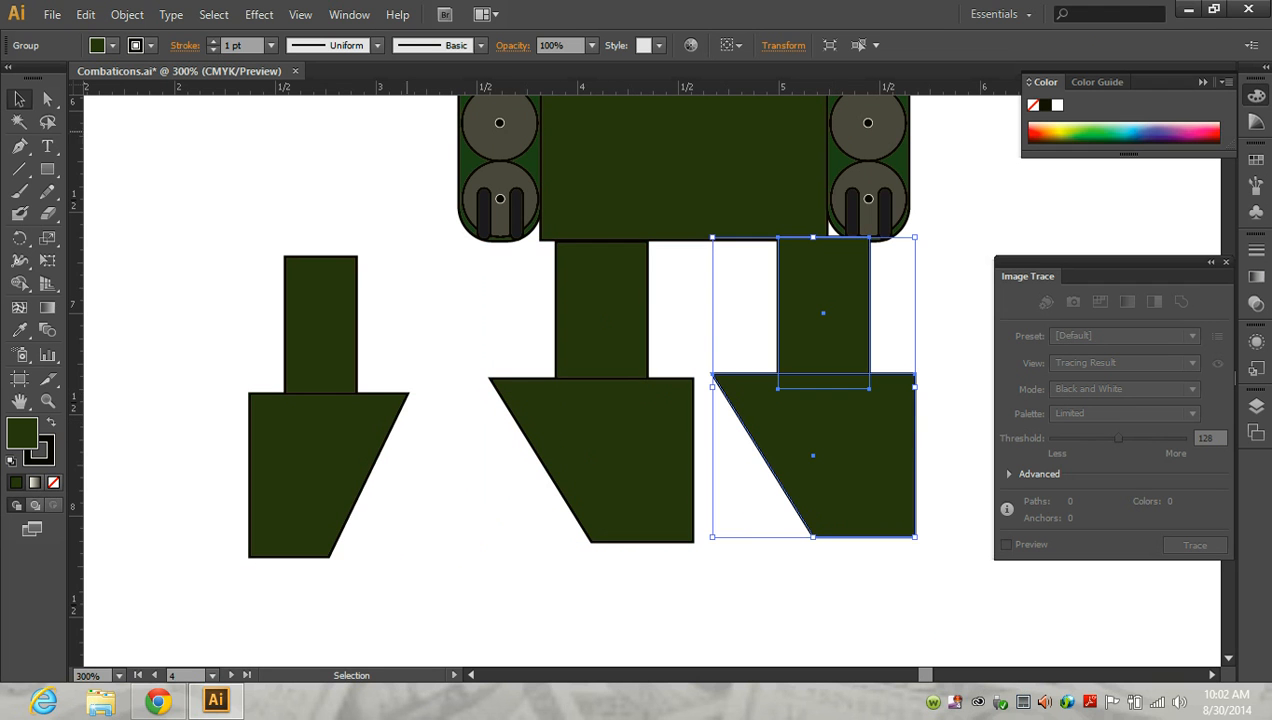
click(127, 14)
mouse_move(161, 36)
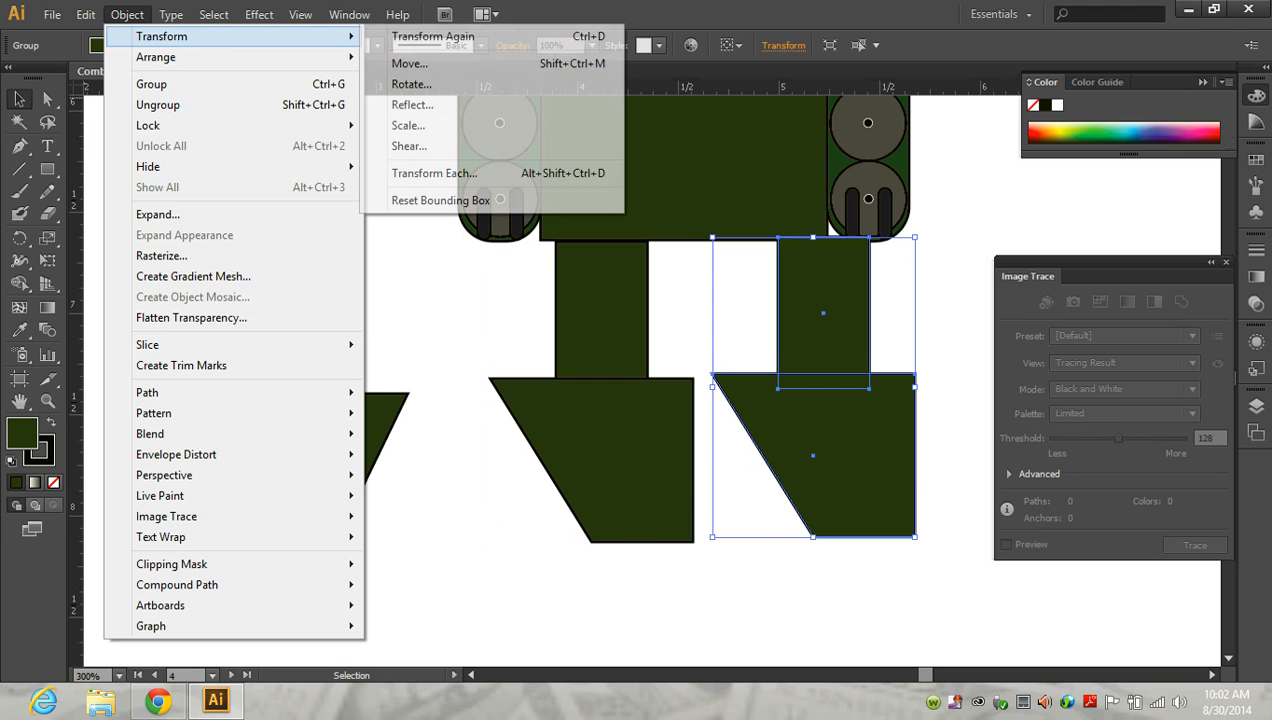
click(412, 104)
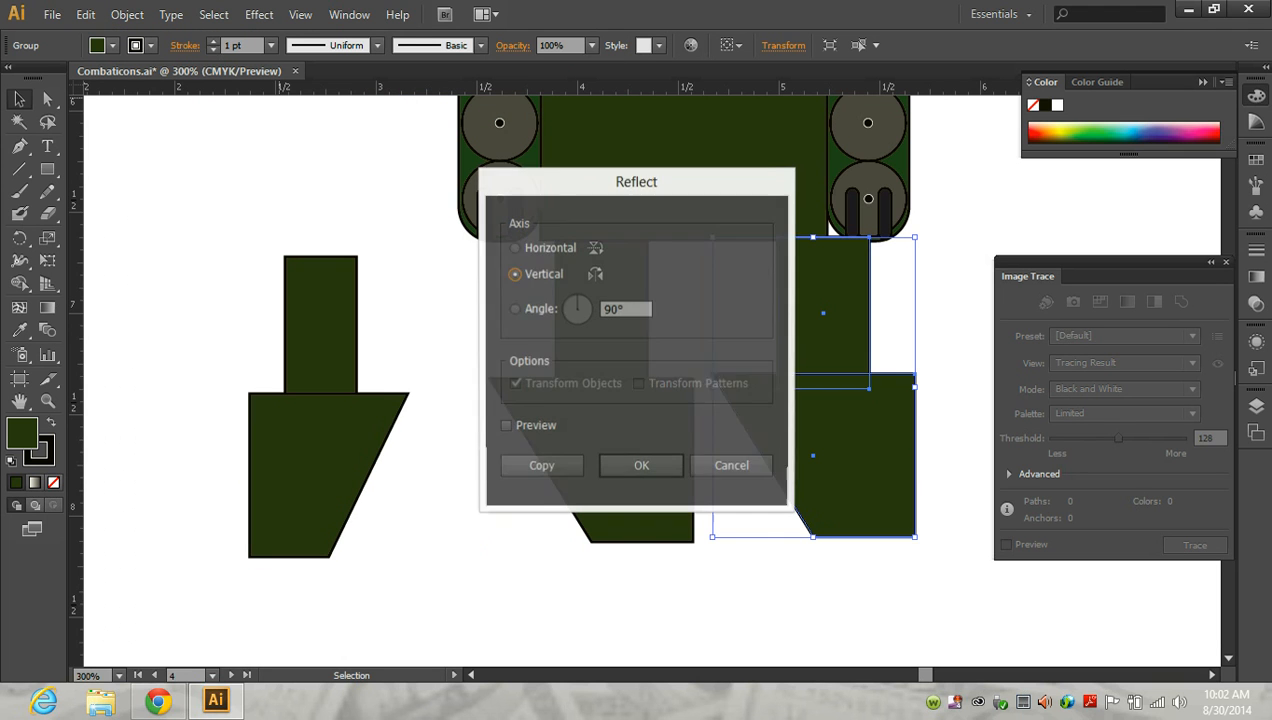
click(641, 466)
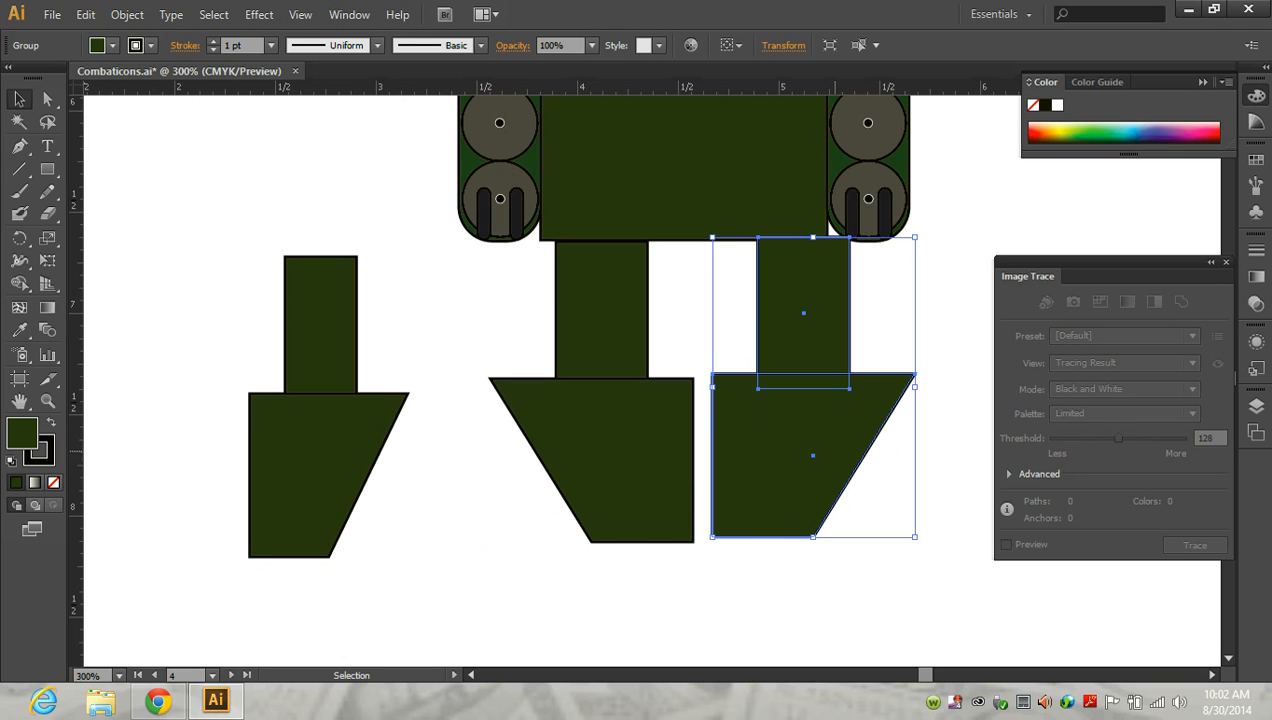
- Try to fit the mirrored leg beside the left foot within the body's right edge, and delete the mirrored leg
drag(842, 425, 824, 428)
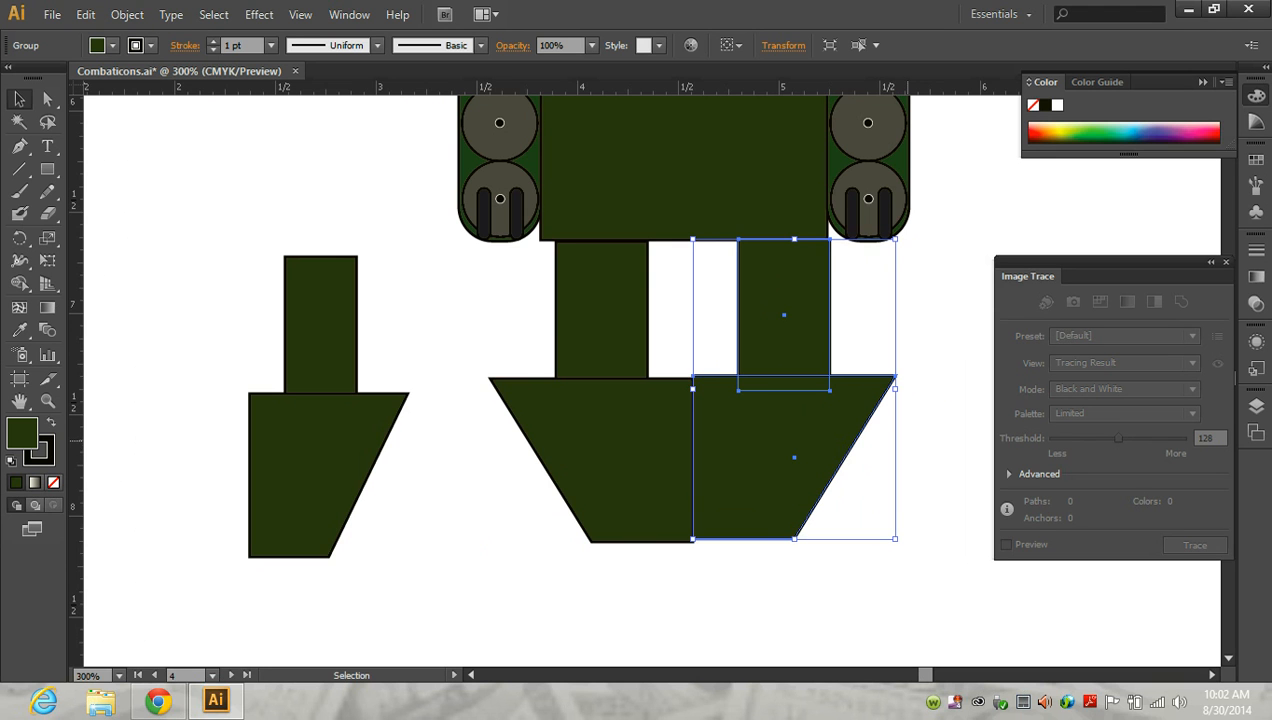
scroll(908, 441, up, 2)
scroll(676, 441, up, 3)
scroll(676, 441, up, 3)
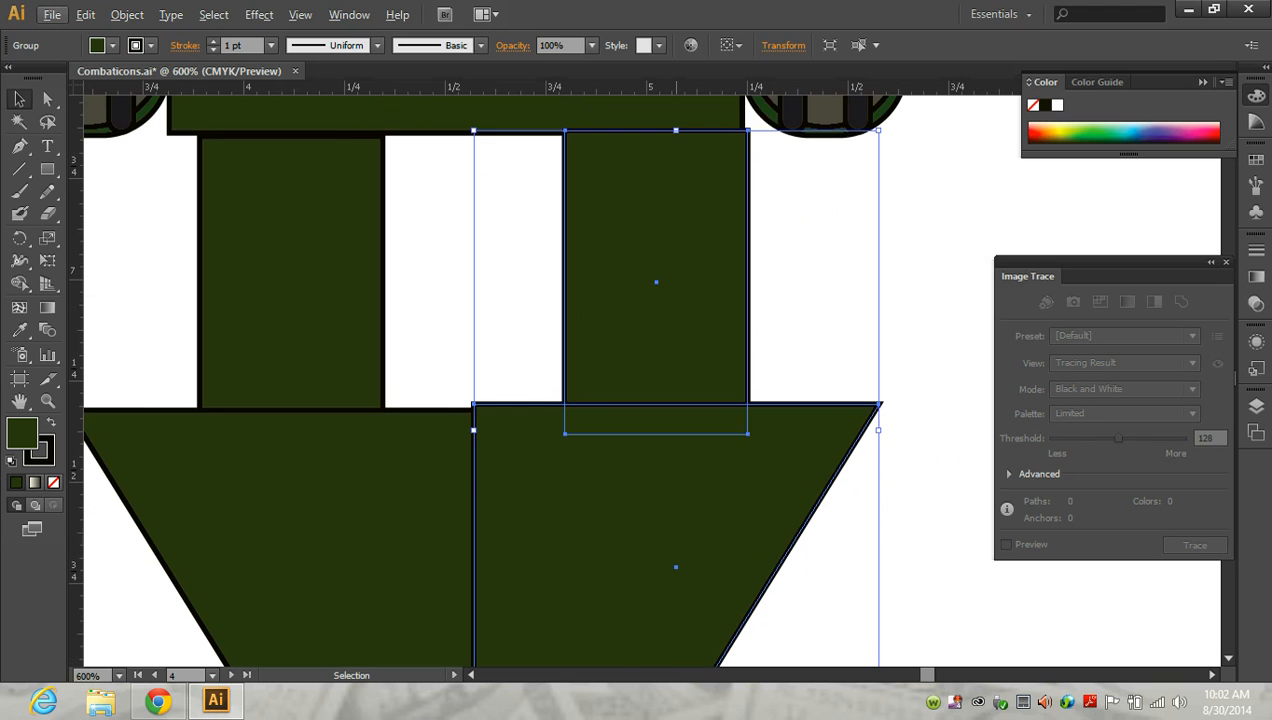
drag(708, 281, 700, 275)
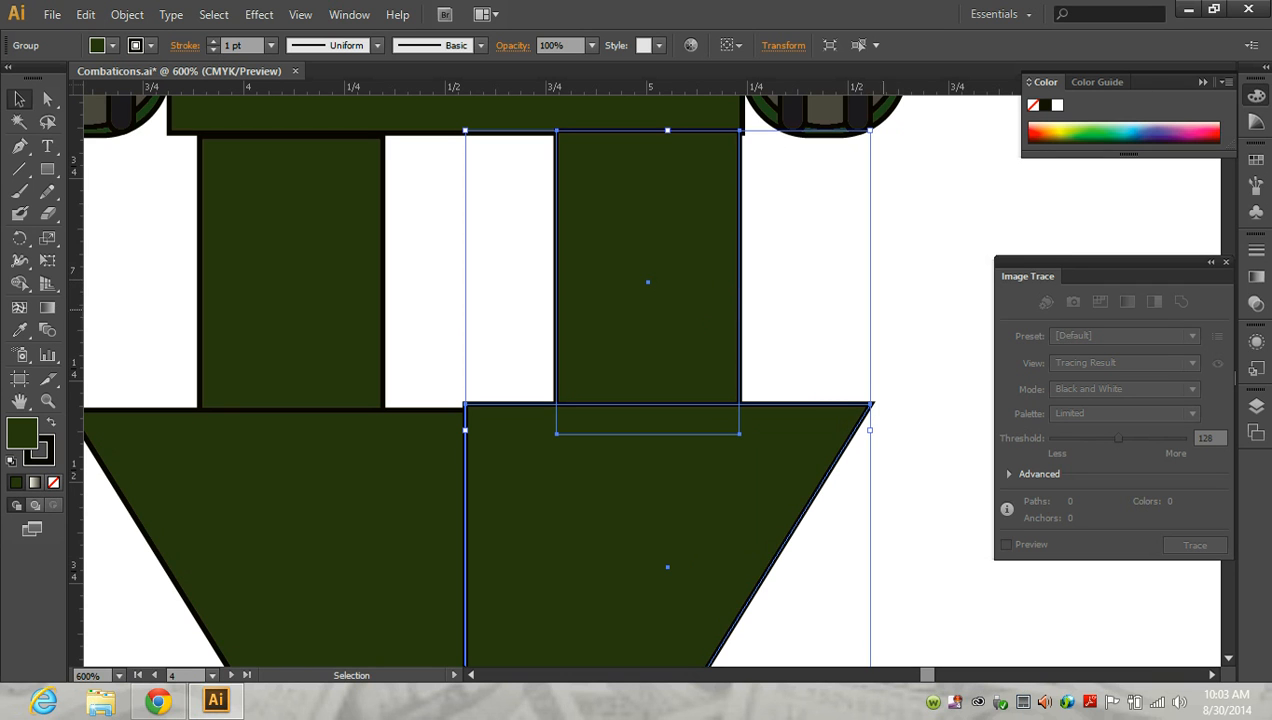
scroll(697, 313, down, 3)
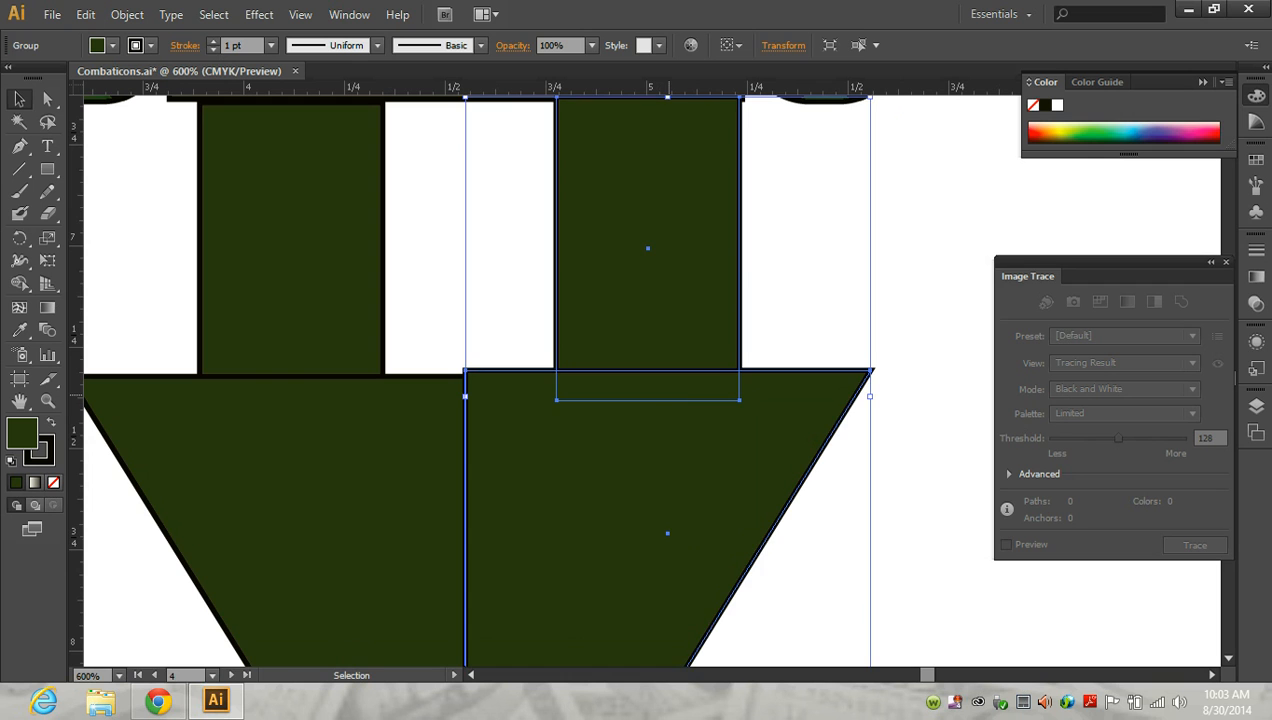
key(Delete)
- Narrow the left leg group slightly by pulling in its right edge
click(474, 400)
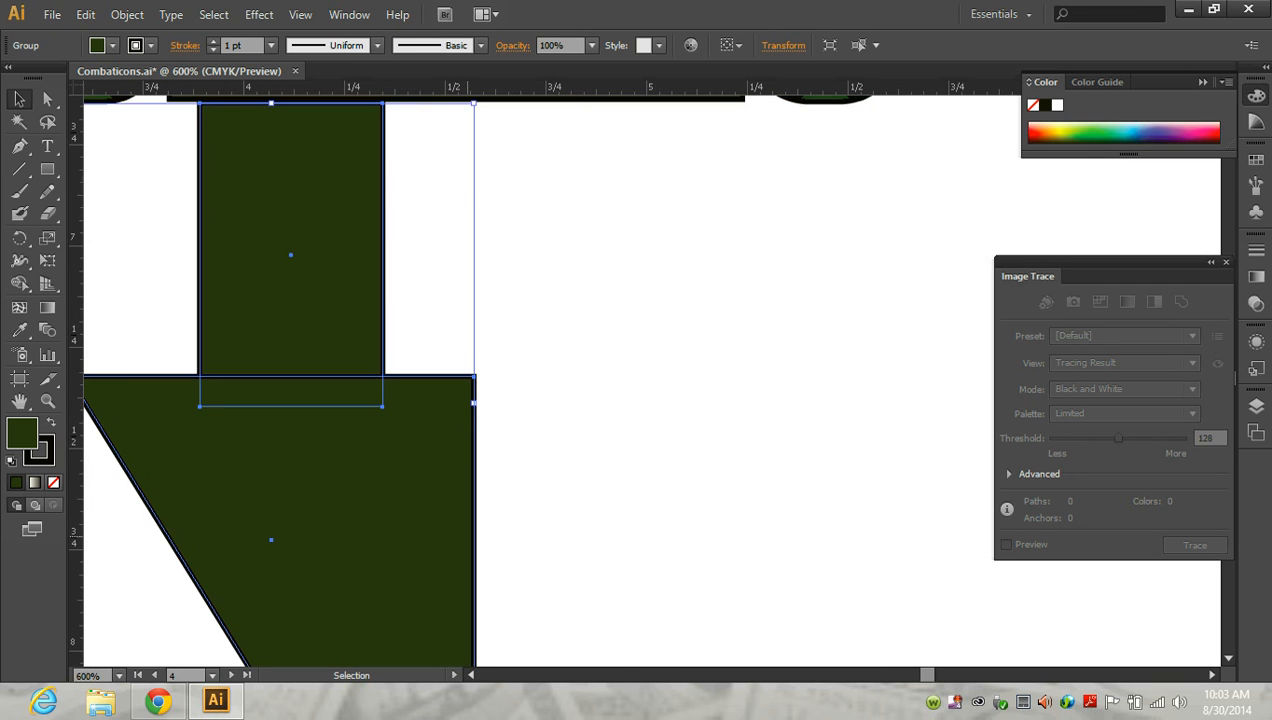
scroll(474, 402, down, 1)
drag(474, 383, 467, 384)
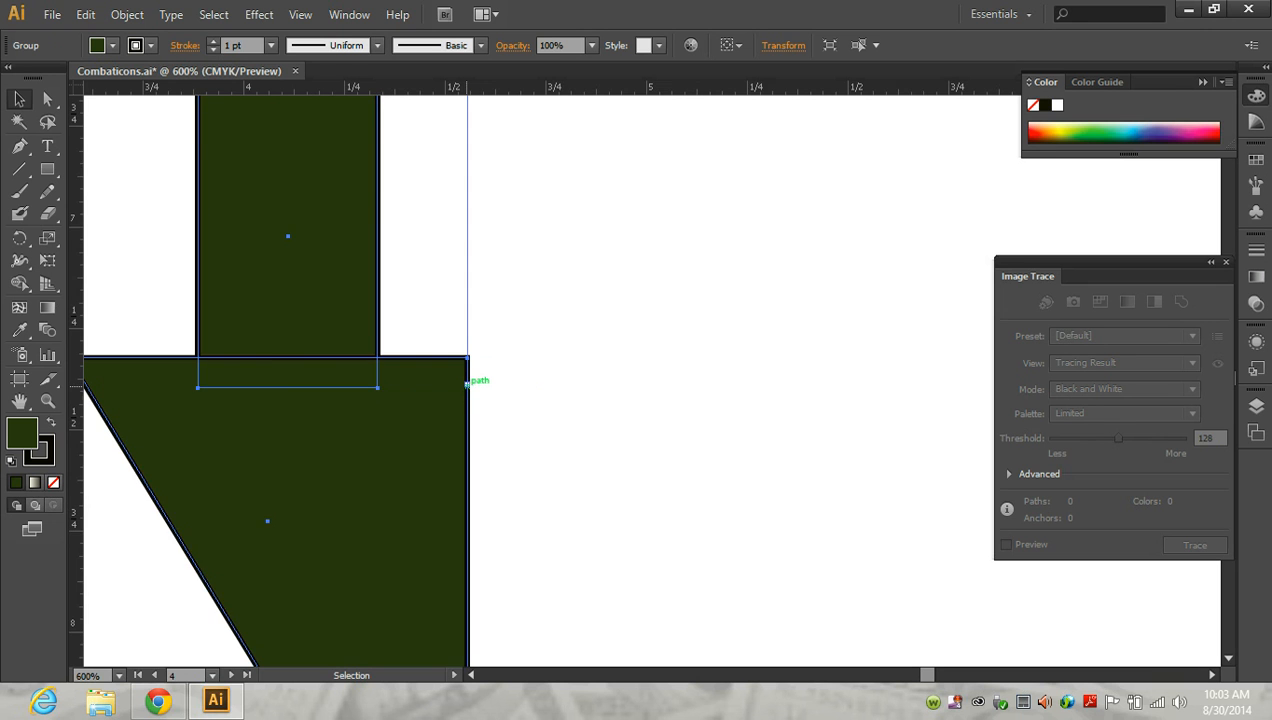
- Place a copy of the narrowed leg, reflected across the vertical axis, flush against the left foot under the body's right part
scroll(466, 383, down, 1)
drag(366, 386, 580, 386)
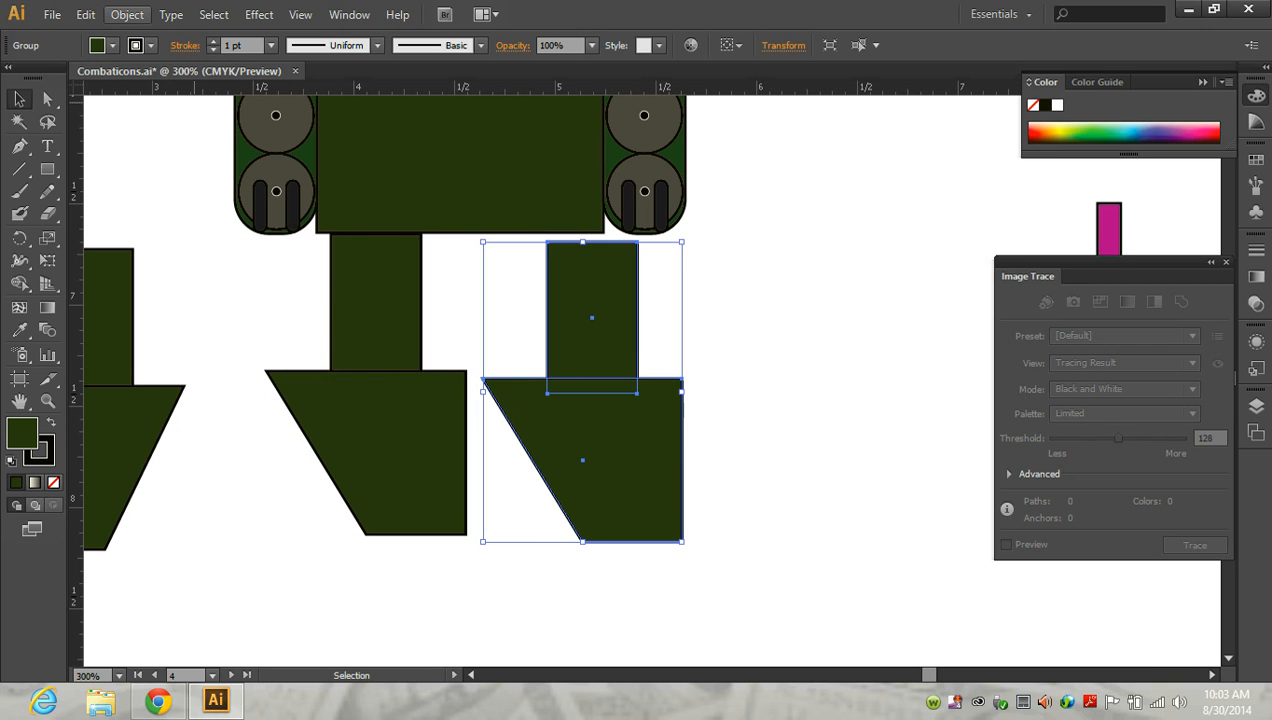
click(127, 14)
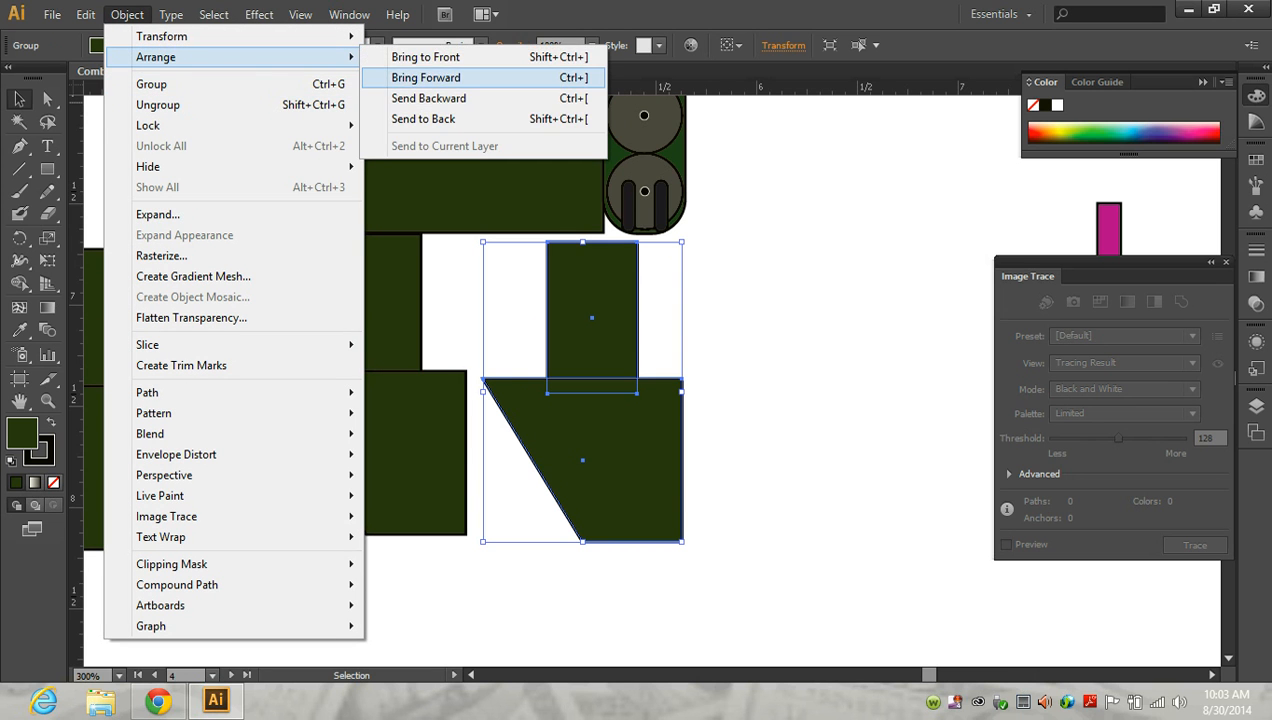
click(440, 104)
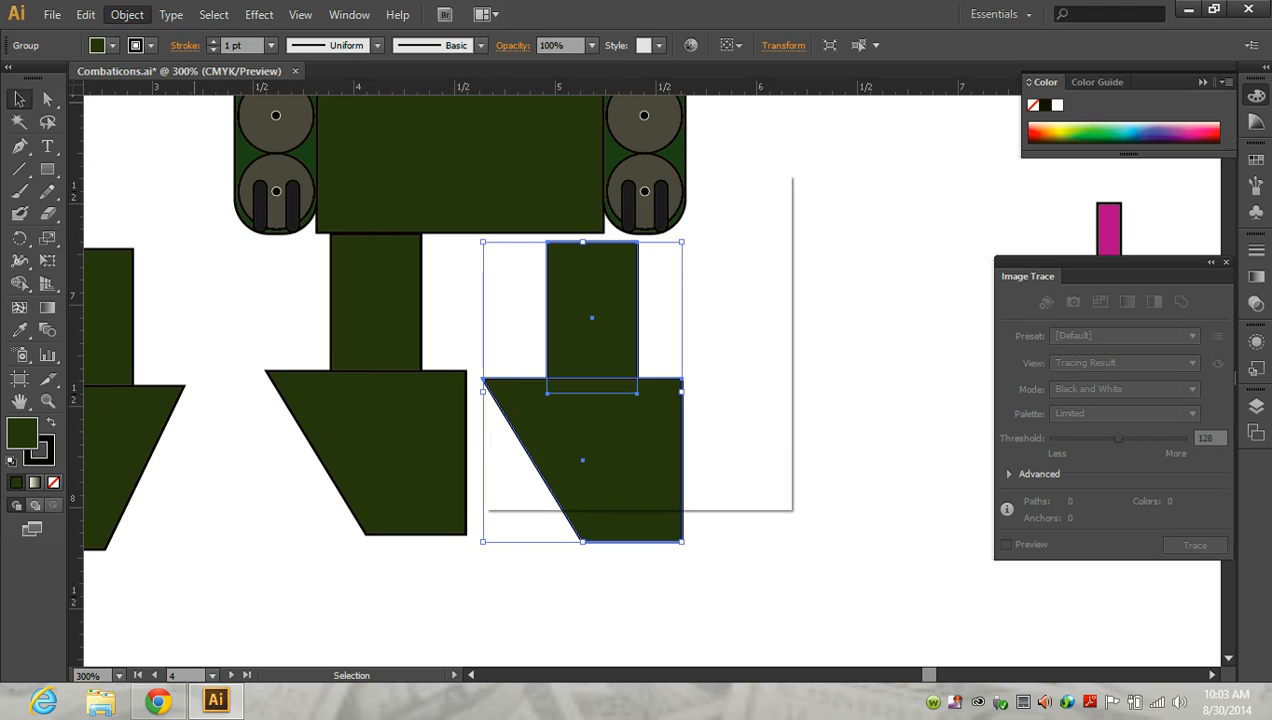
key(Return)
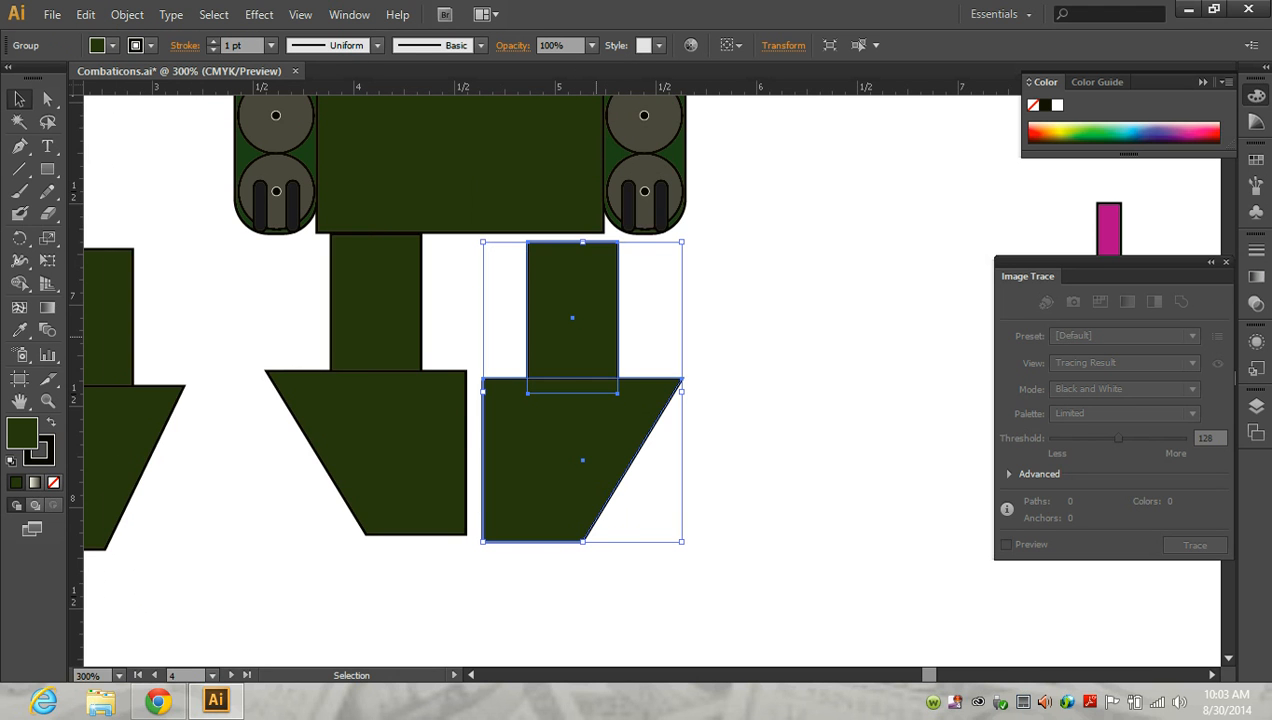
mouse_move(582, 388)
mouse_down()
mouse_move(568, 383)
mouse_move(580, 372)
mouse_move(566, 379)
mouse_up()
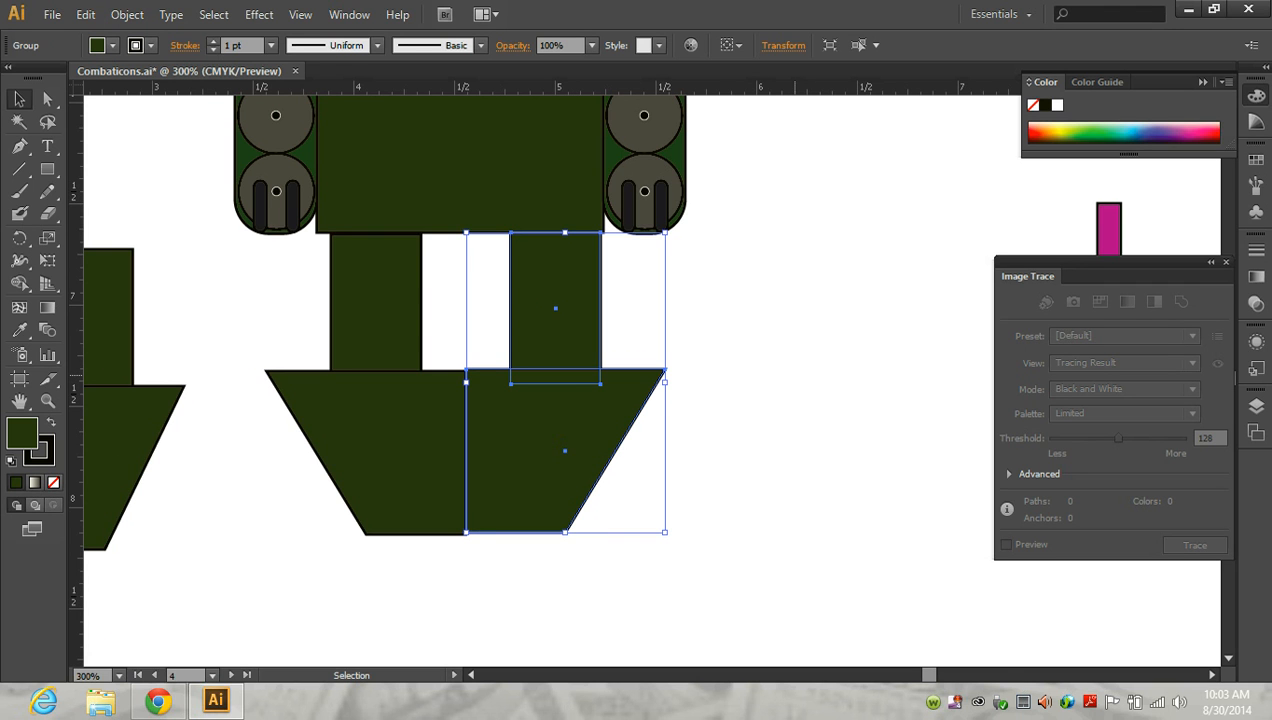
key(ctrl+shift+a)
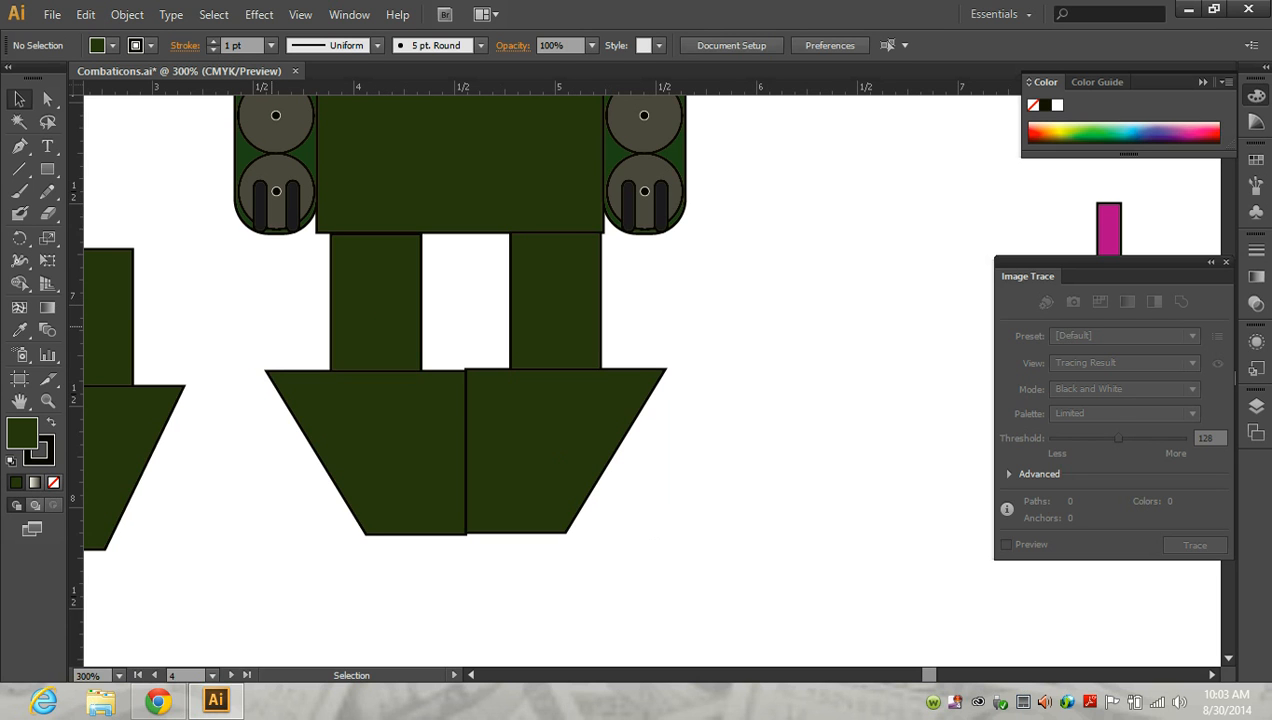
- Move both legs slightly down off the body and align them by their bottom edges
drag(395, 323, 382, 330)
drag(565, 382, 555, 400)
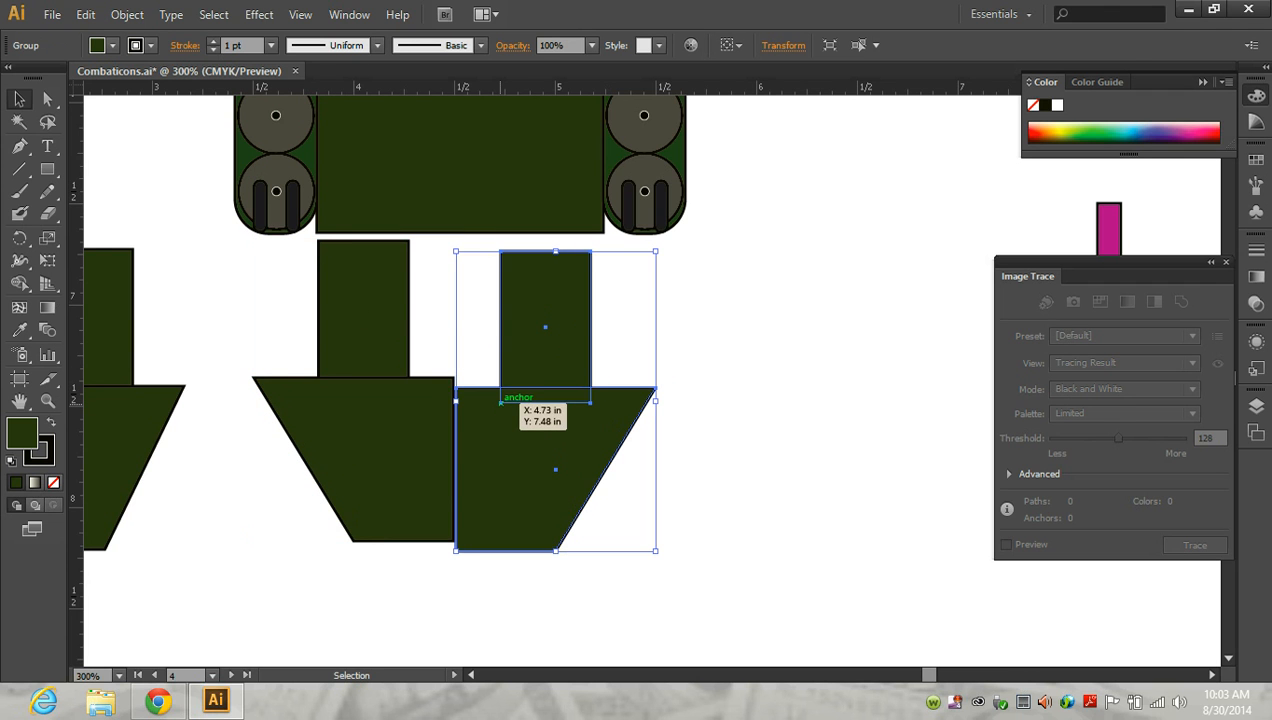
drag(245, 318, 455, 515)
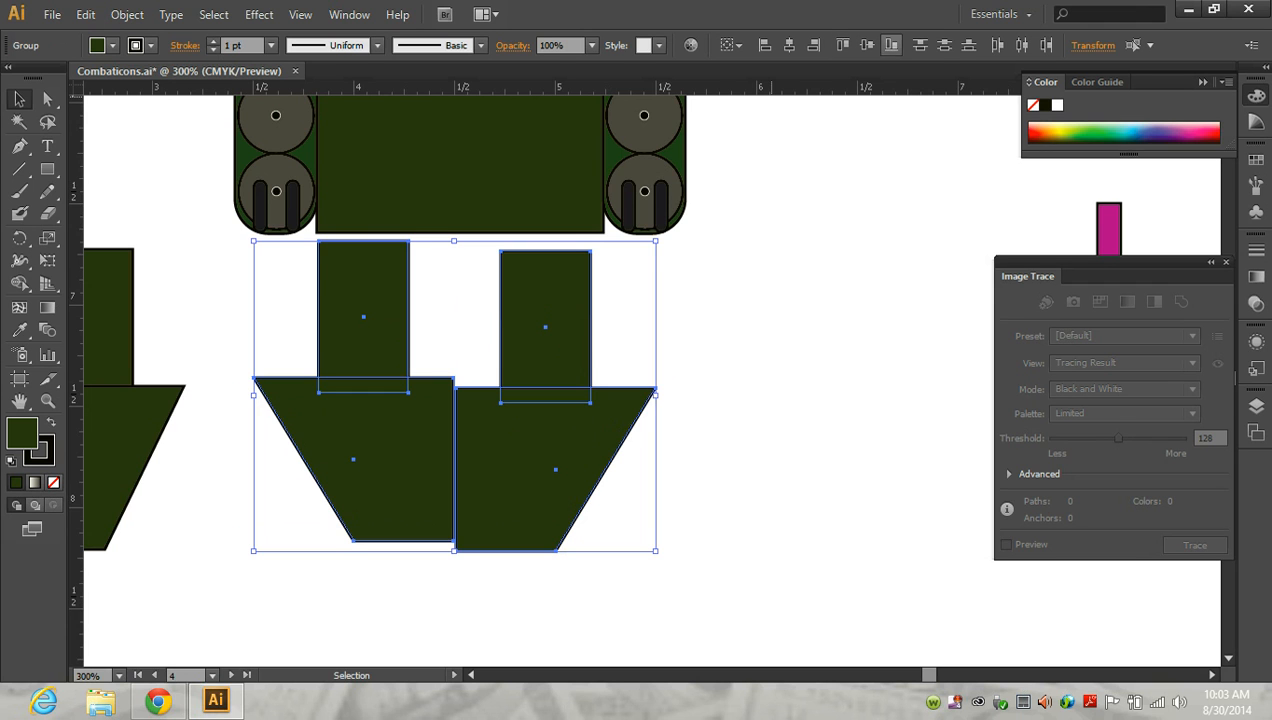
click(891, 45)
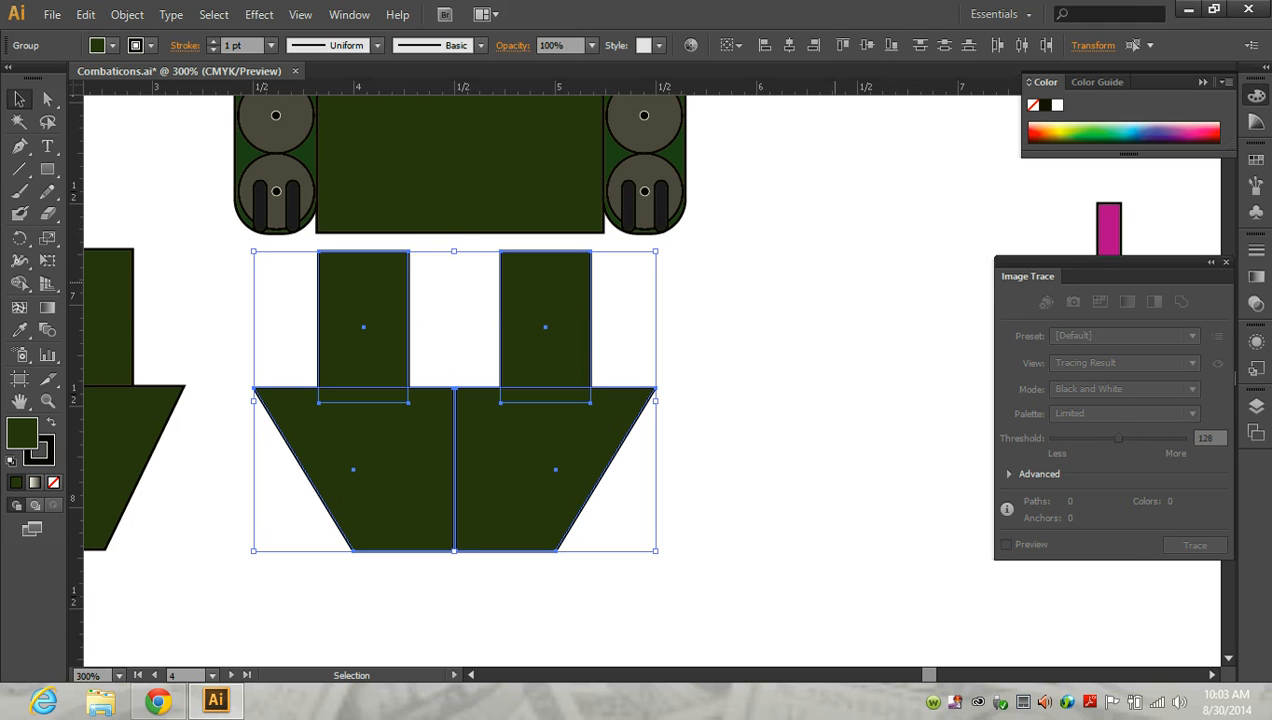
shift+click(458, 208)
click(736, 345)
- Group the head, body and both wheeled tracks
scroll(736, 345, up, 1)
scroll(650, 380, up, 2)
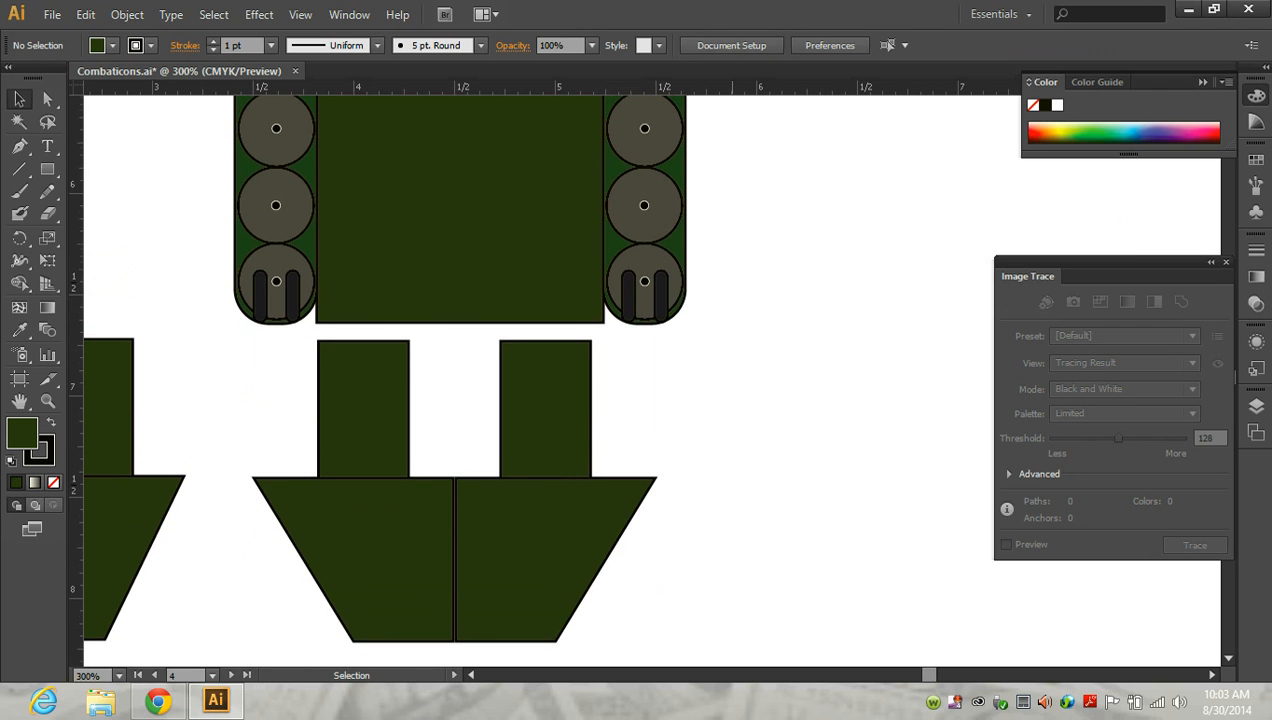
scroll(731, 297, down, 2)
scroll(640, 280, up, 3)
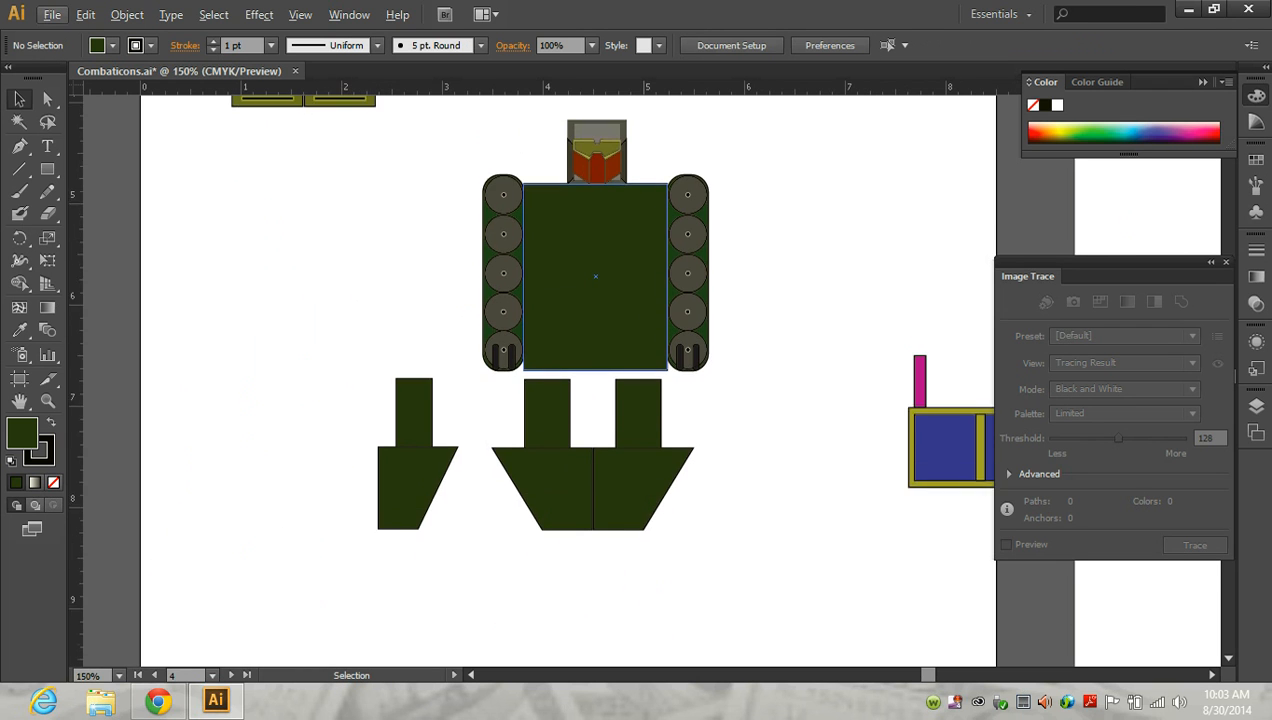
drag(452, 186, 764, 358)
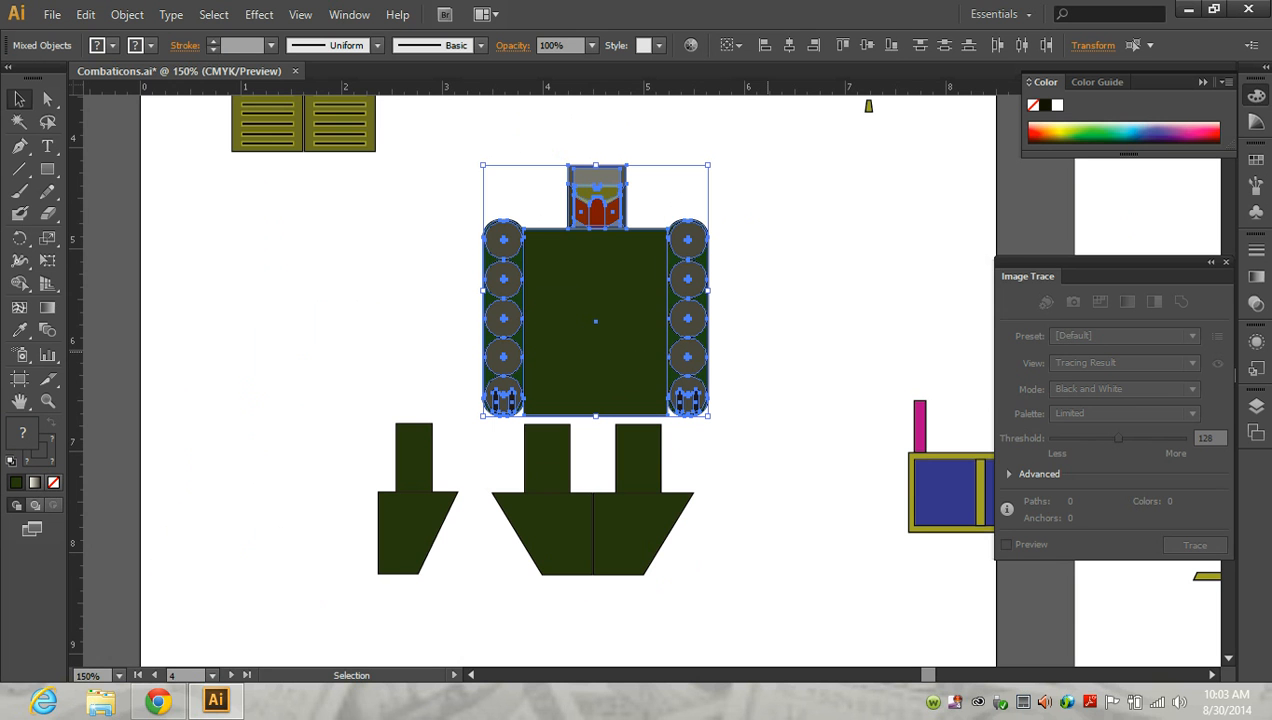
click(127, 14)
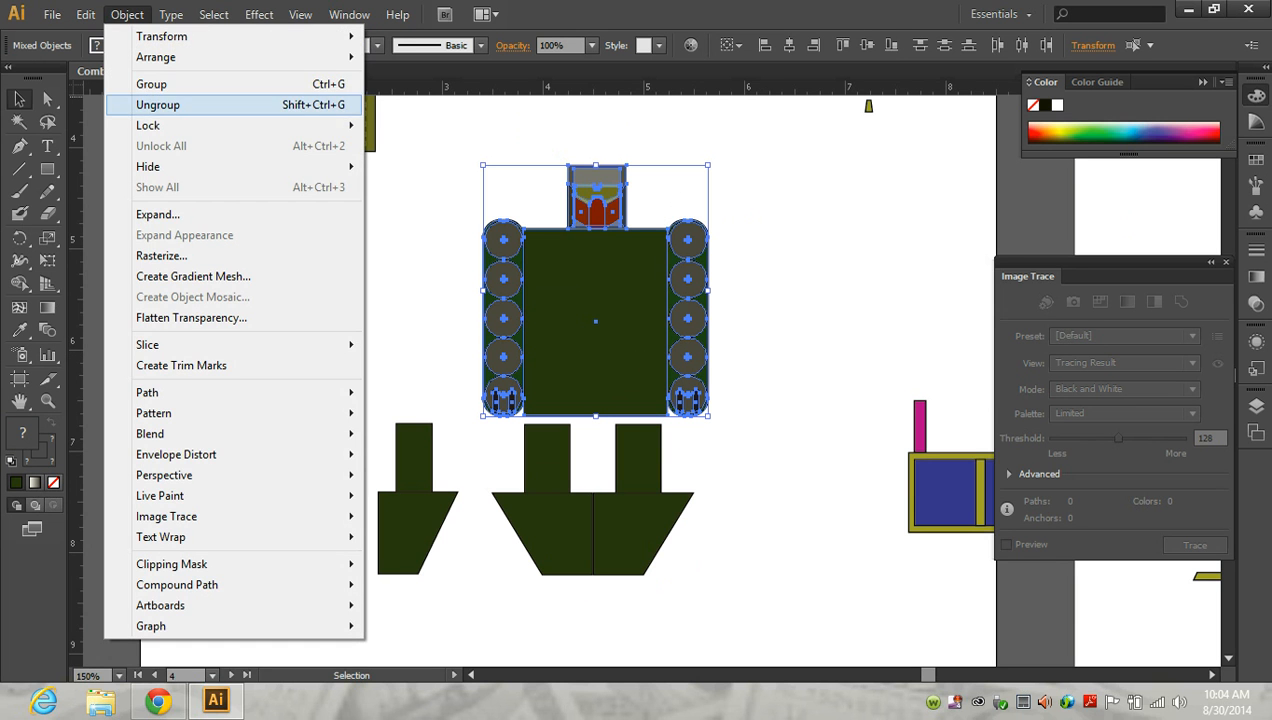
click(200, 84)
click(745, 485)
- Group the two mirrored legs under the body together
drag(487, 451, 710, 582)
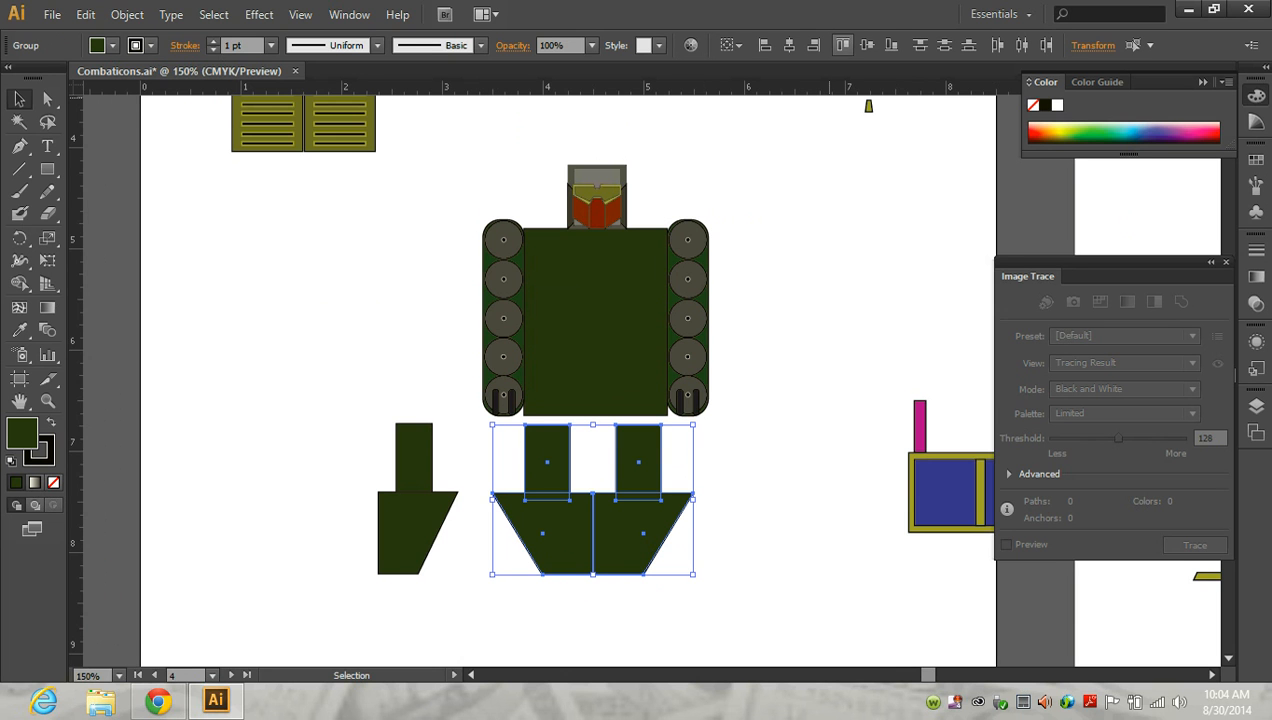
click(127, 14)
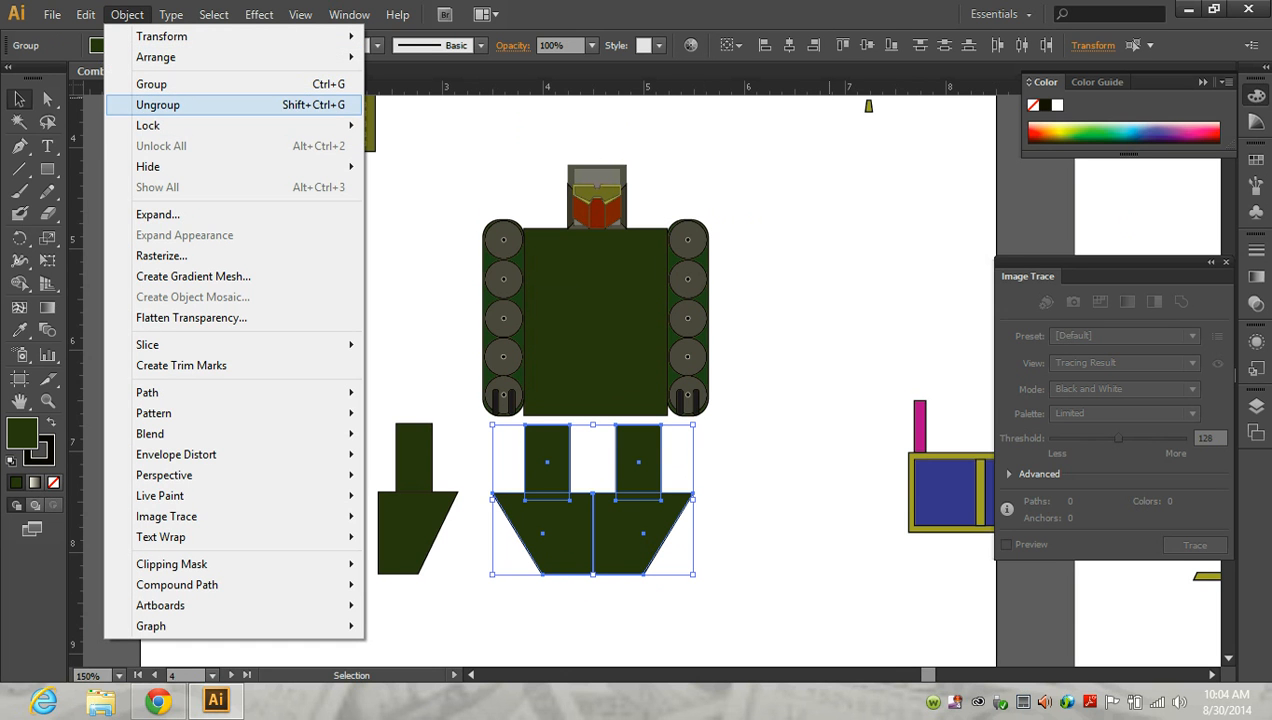
click(200, 84)
click(755, 410)
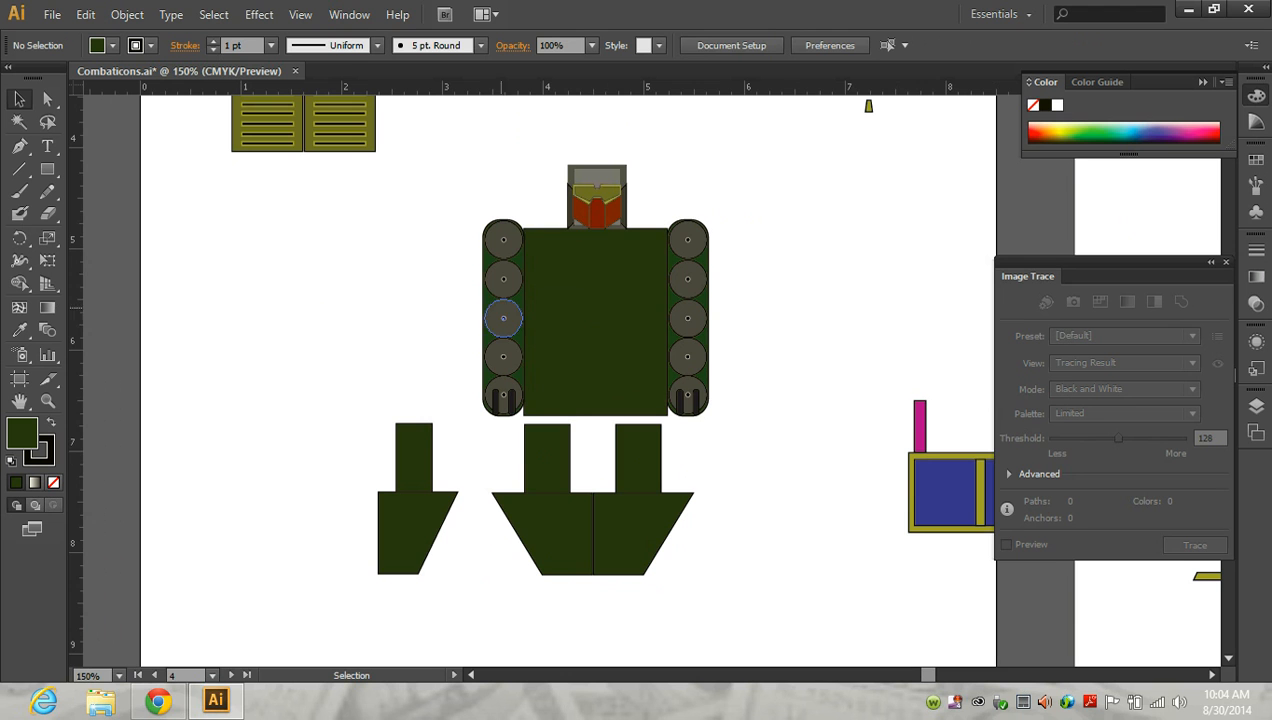
- Move the spare single leg farther away from the figure into the empty area beside it
drag(445, 282, 705, 521)
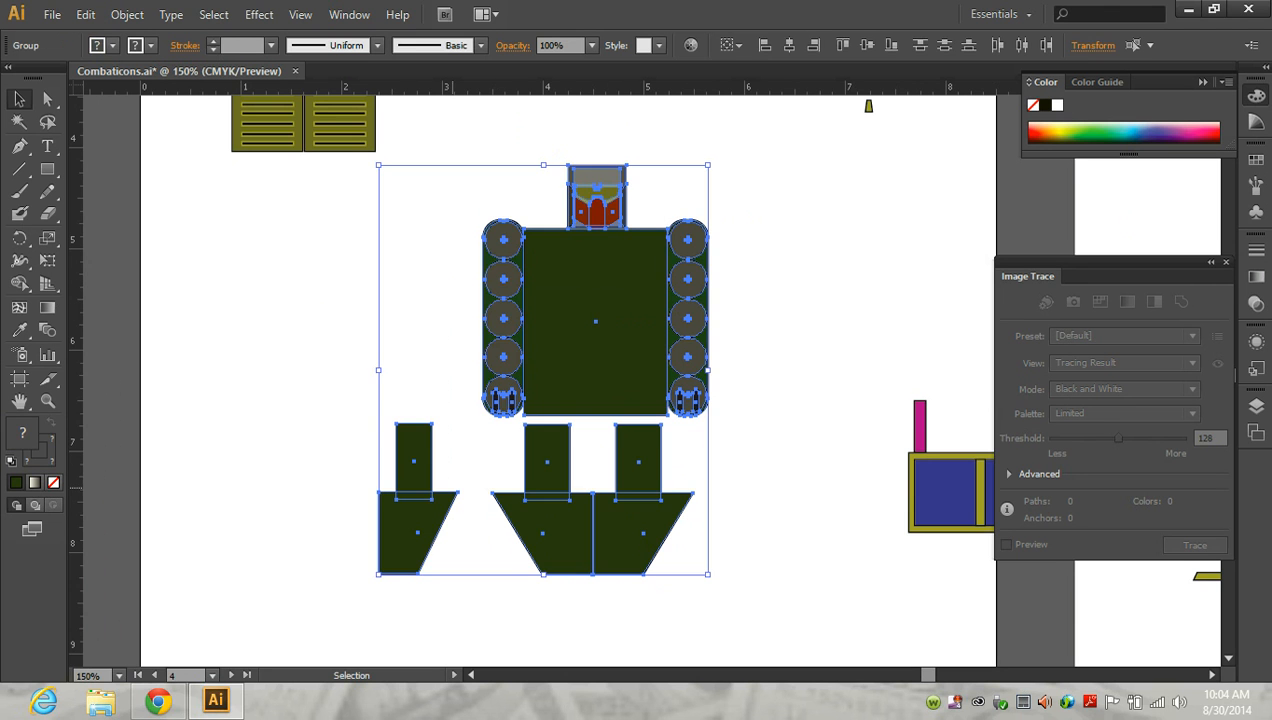
click(450, 617)
drag(416, 492, 266, 483)
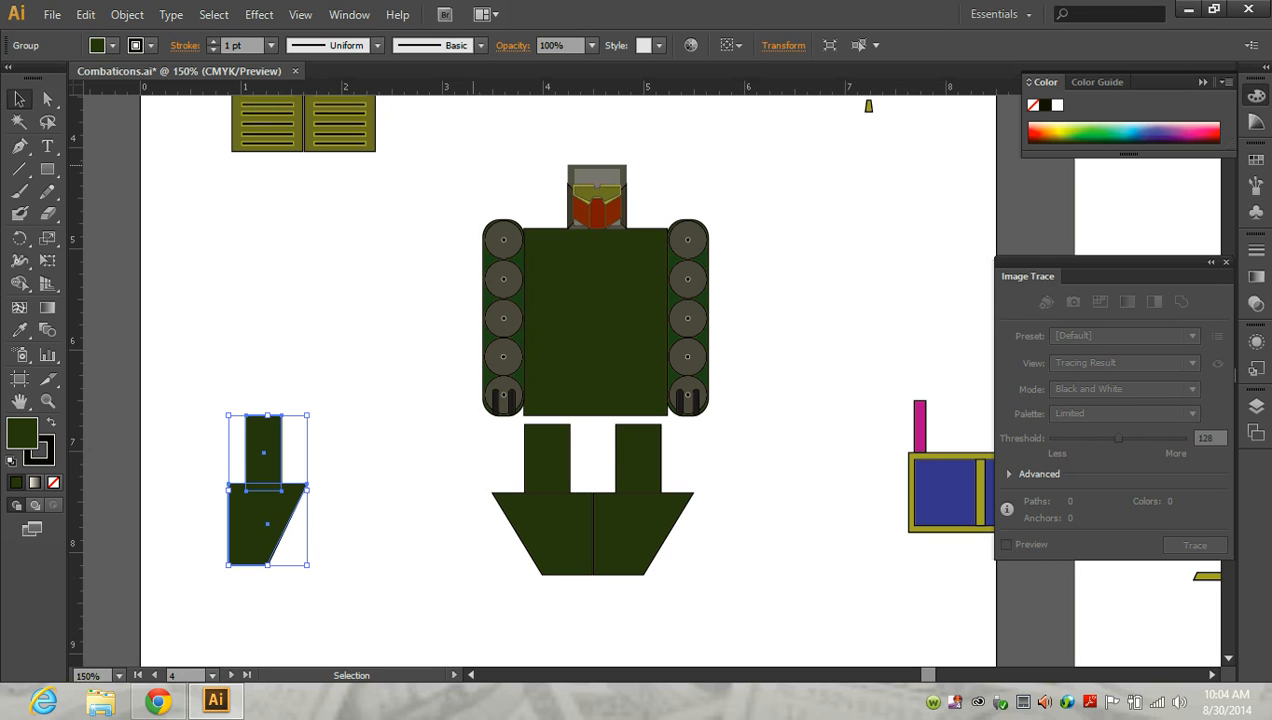
- Align the grouped legs and the head-body-tracks group on their horizontal centres
click(548, 477)
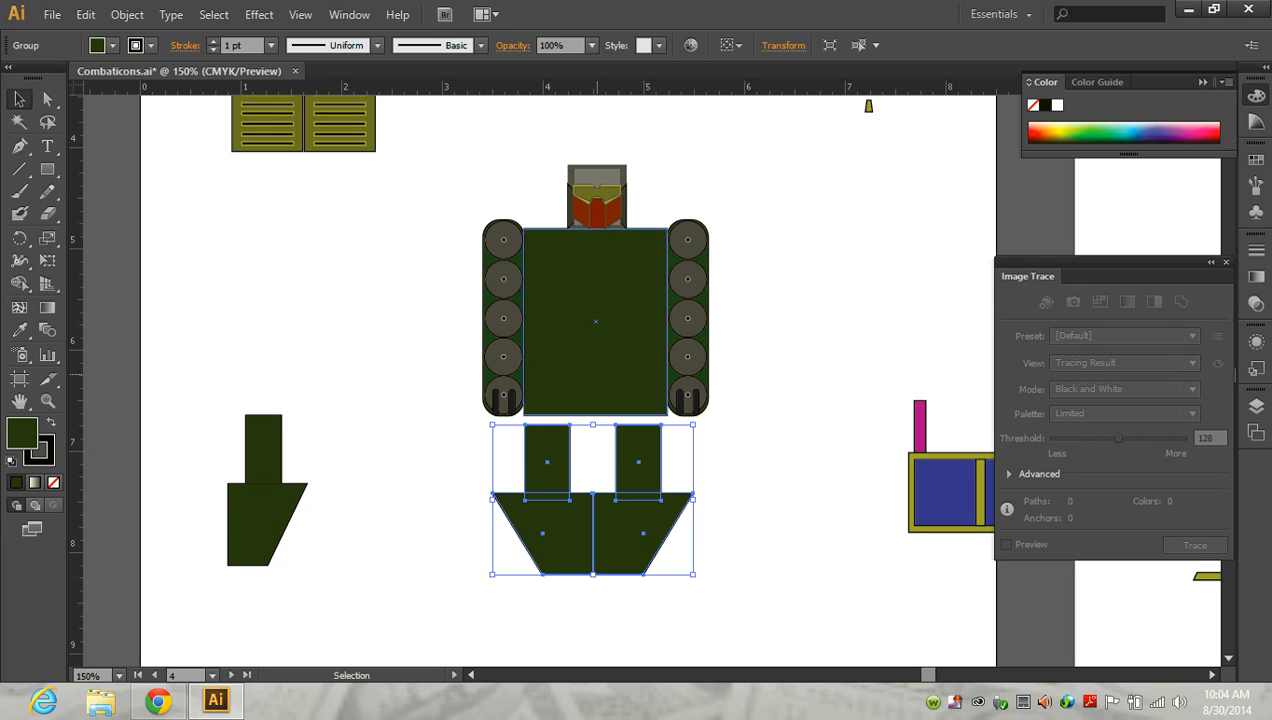
shift+click(597, 374)
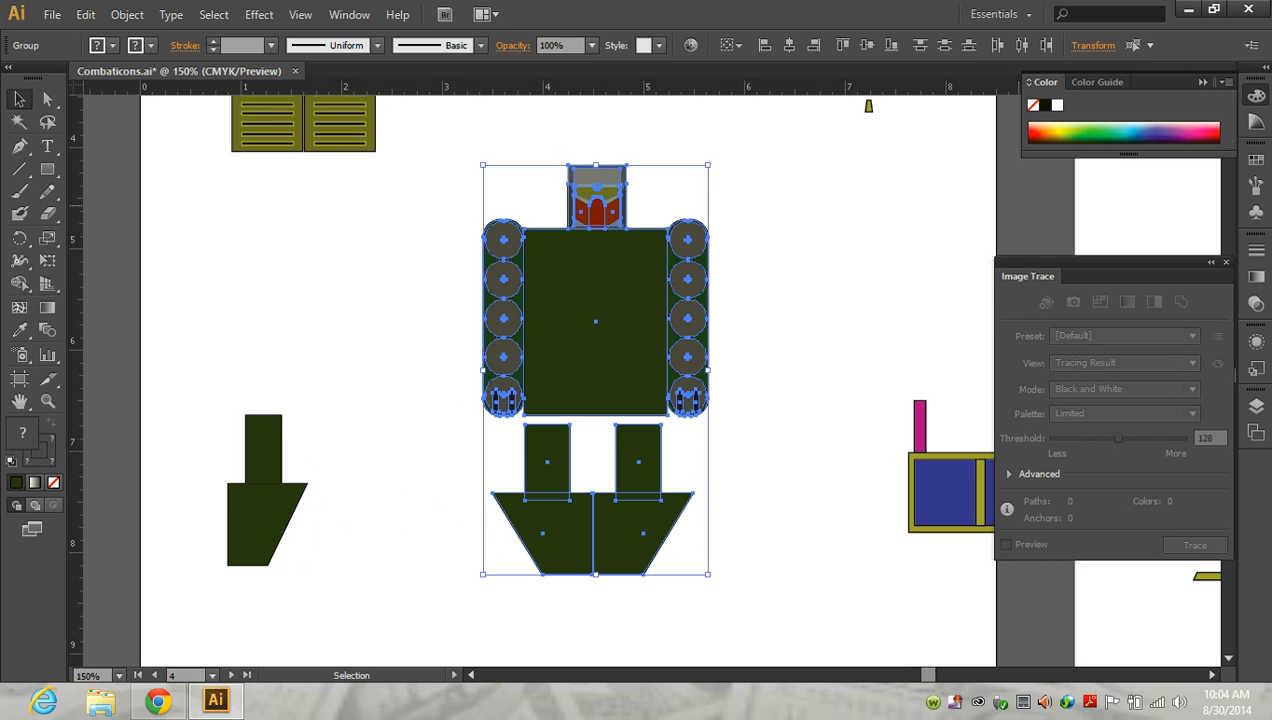
click(789, 45)
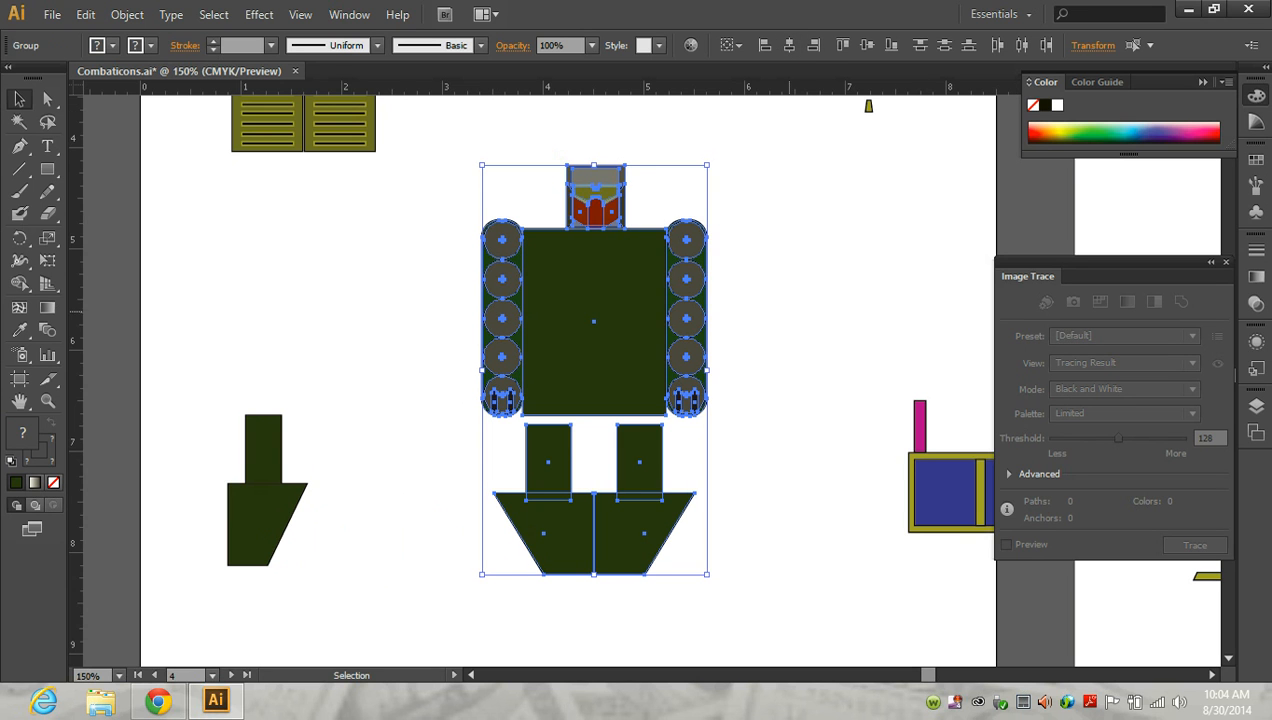
click(447, 456)
- Raise the grouped legs straight up until their tops meet the bottom edge of the body, checking the joint up close
click(550, 520)
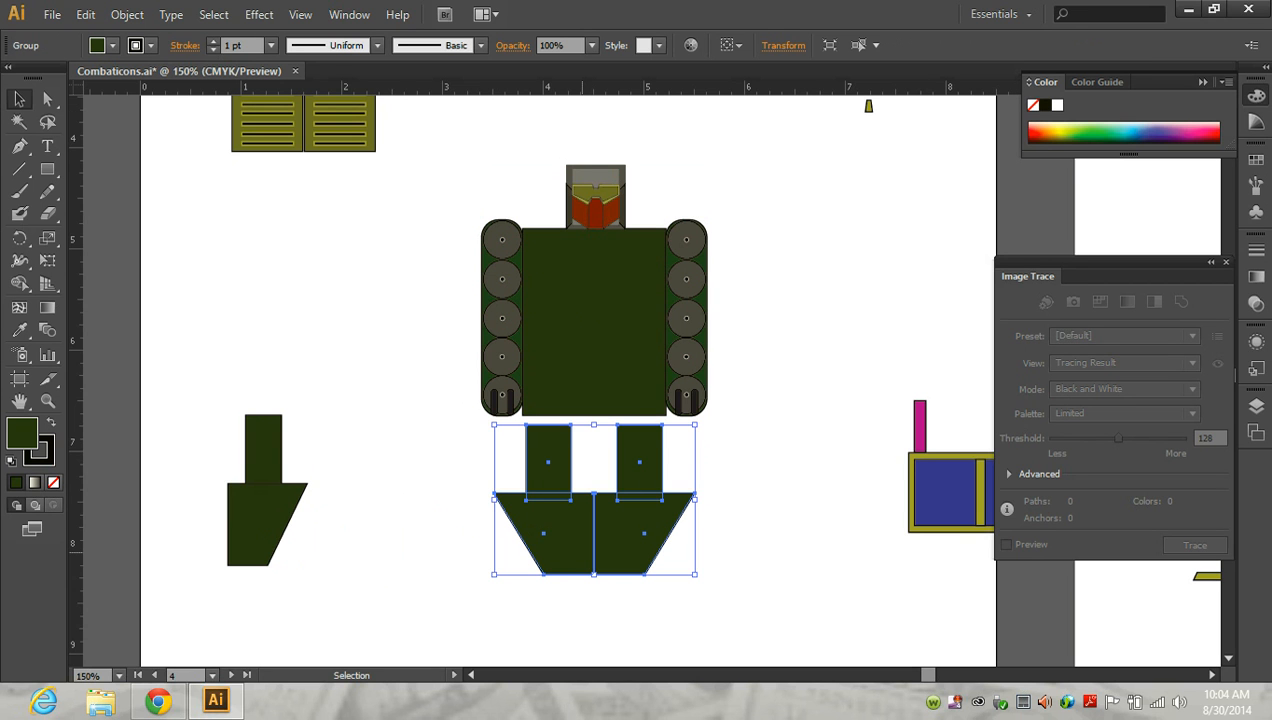
key(Up)
key(Up)
key(Up)
key(Up)
key(Up)
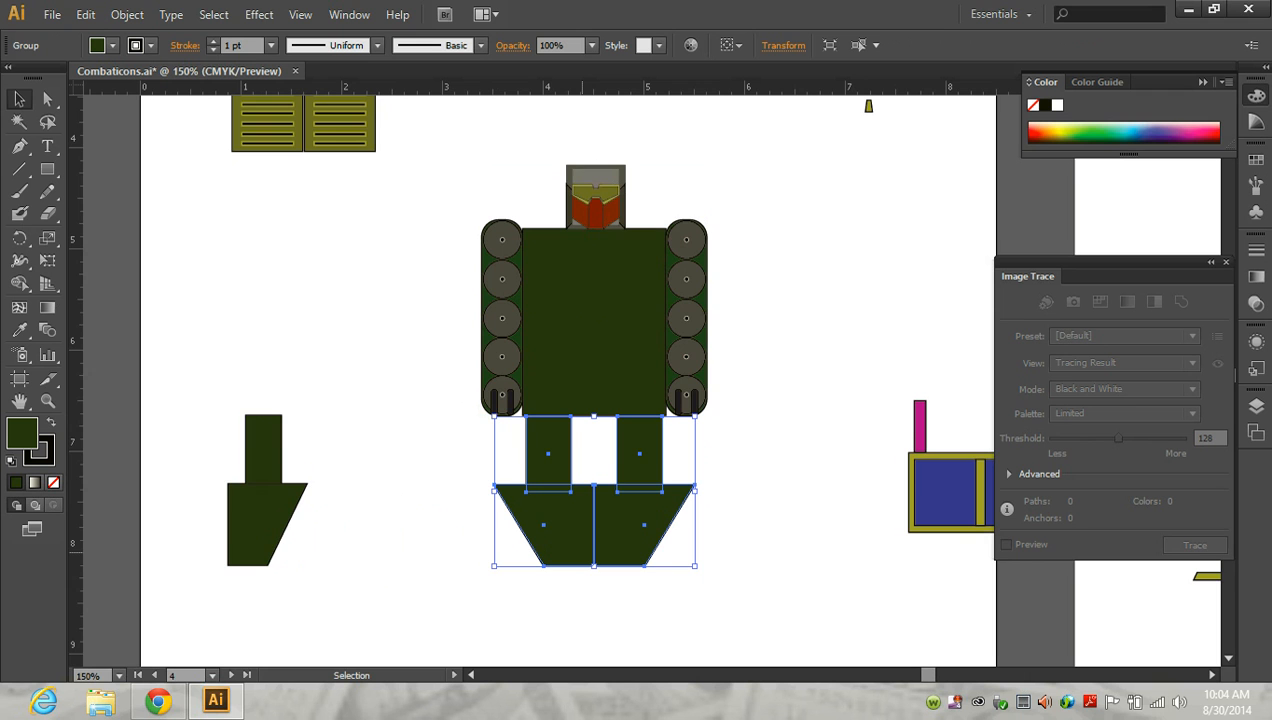
scroll(582, 554, up, 3)
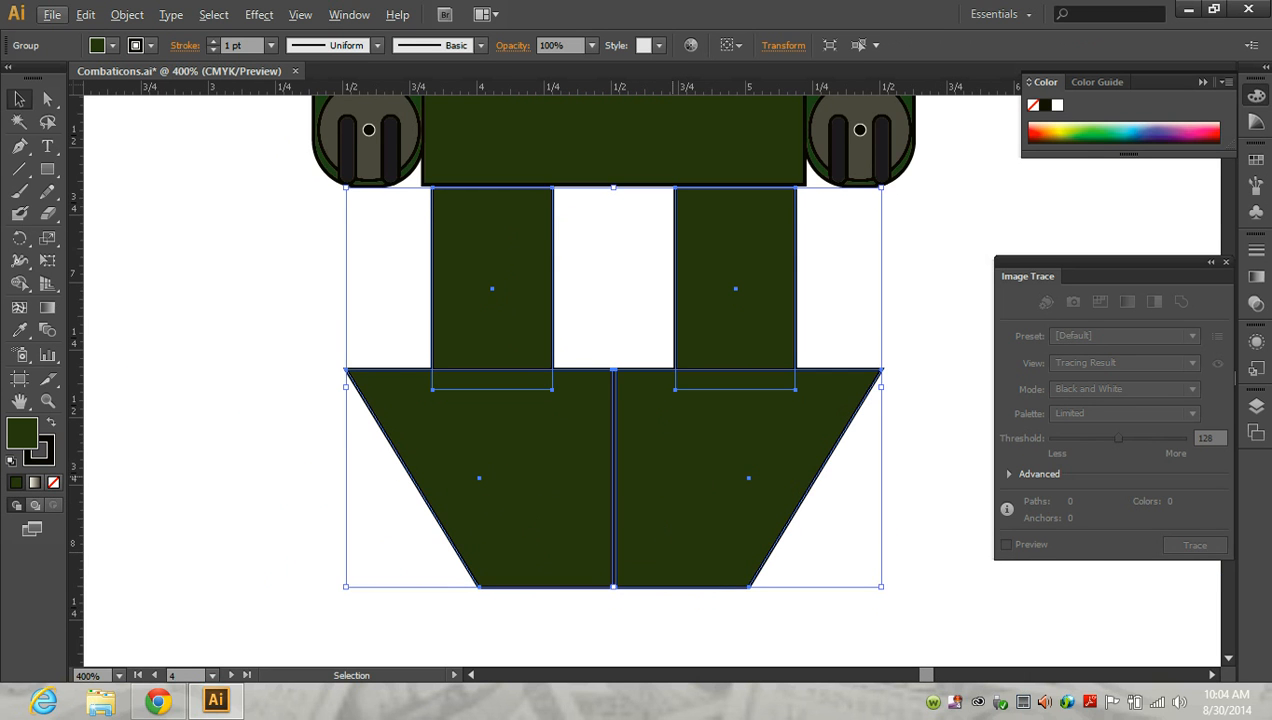
scroll(615, 459, up, 2)
scroll(615, 459, up, 3)
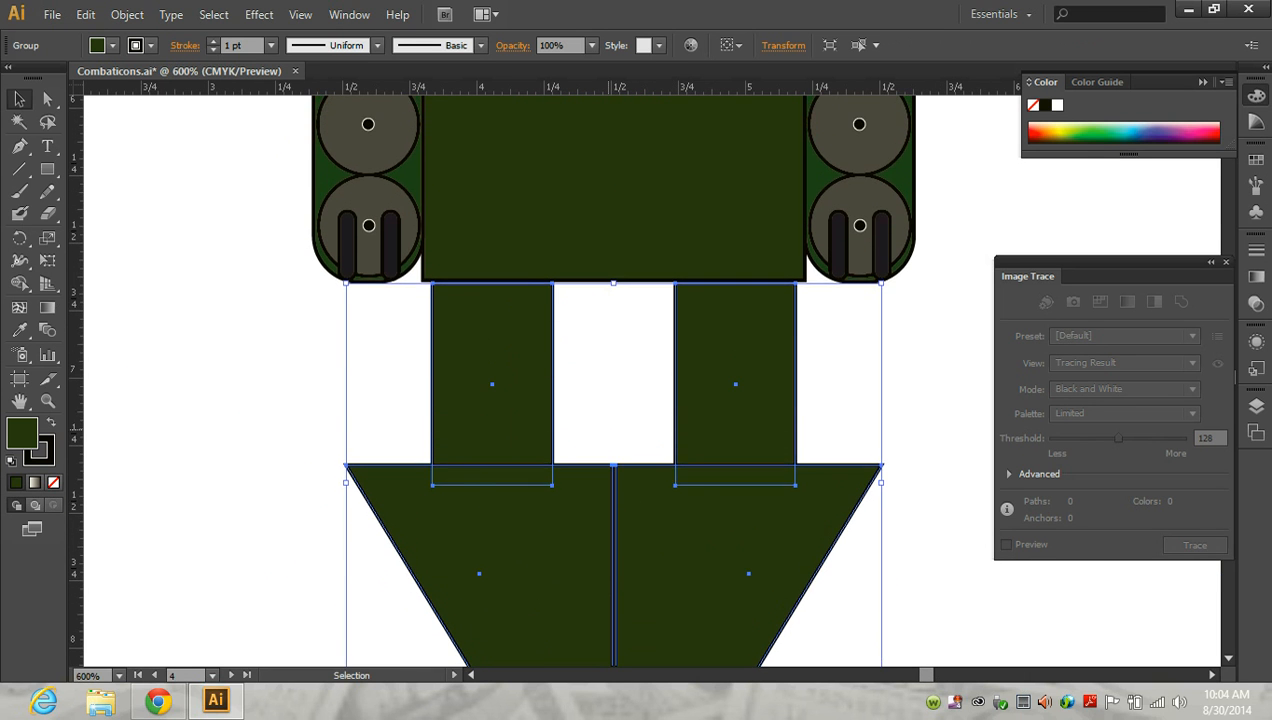
scroll(613, 415, up, 1)
scroll(565, 380, up, 1)
key(ctrl+shift+a)
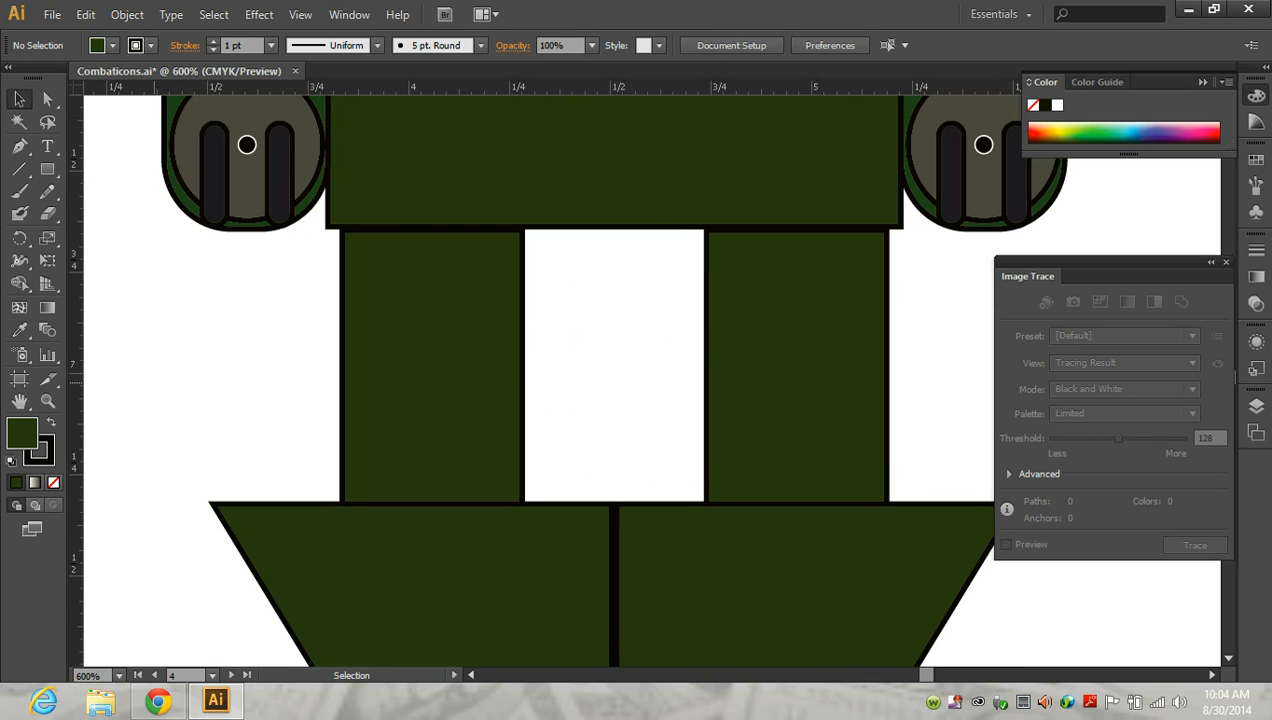
- Try the grouped legs one nudge higher into the body's bottom edge, and return them by the same amount
click(430, 382)
key(Up)
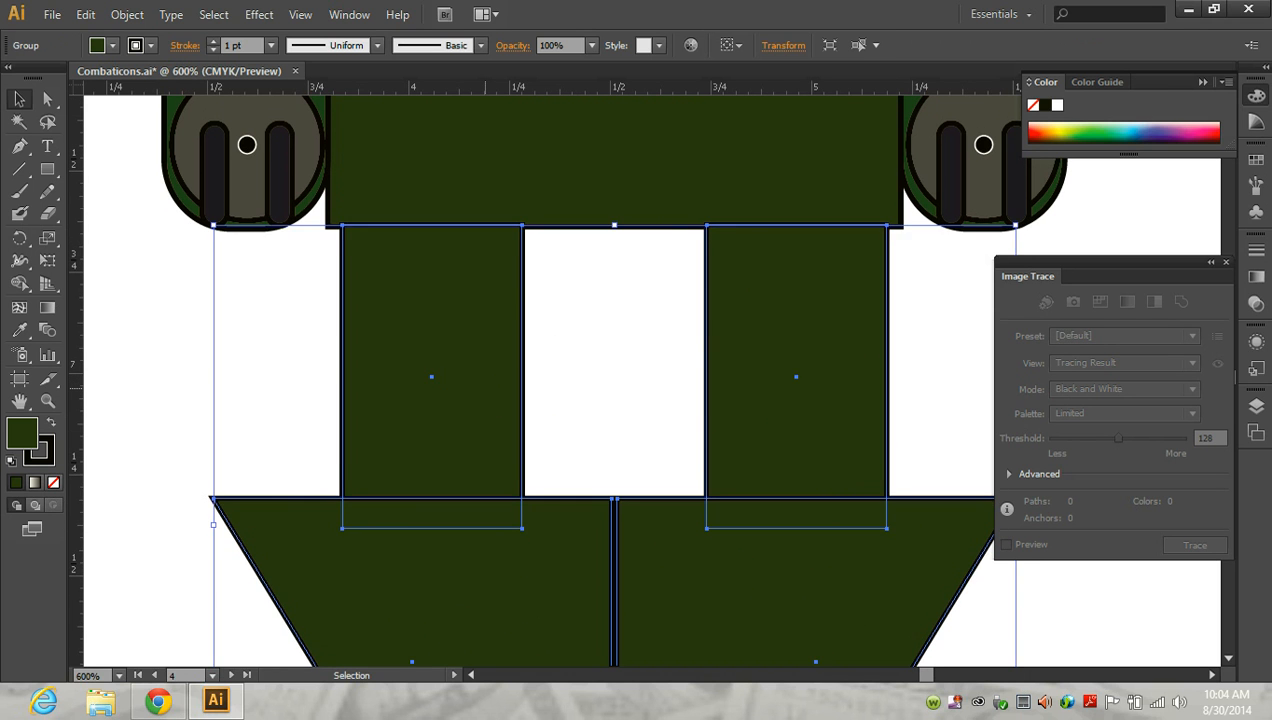
key(Down)
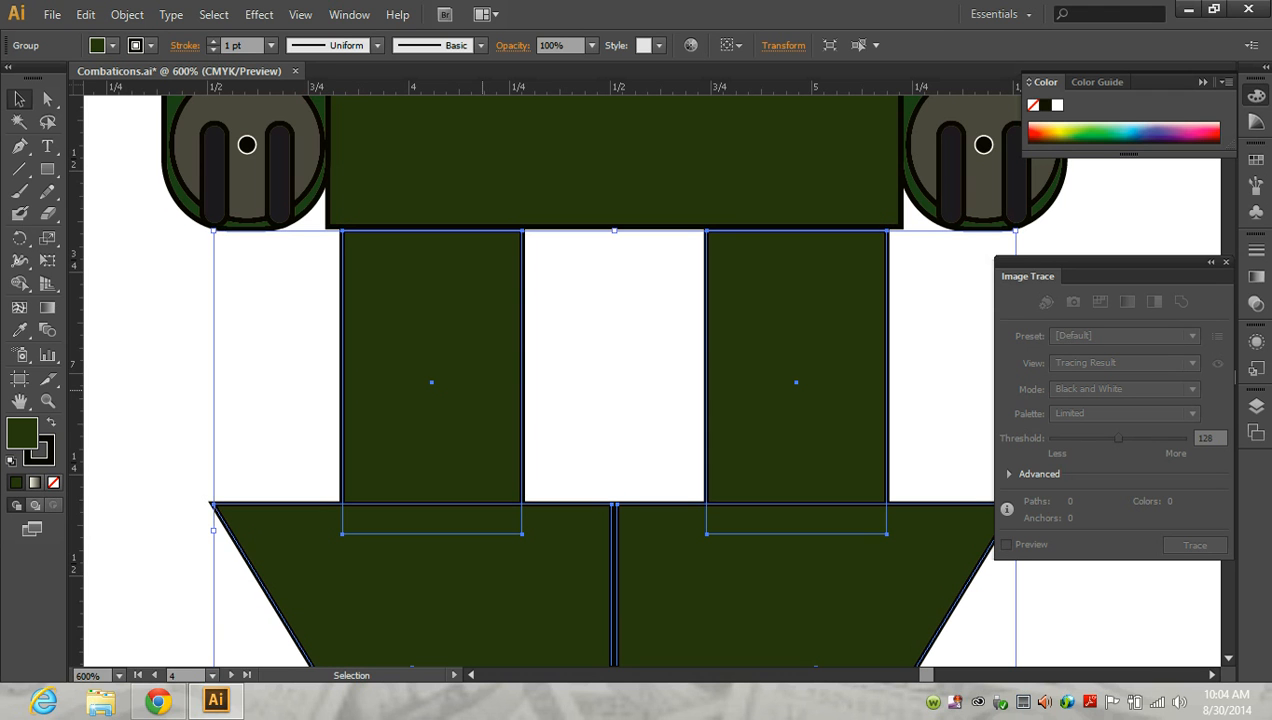
click(232, 360)
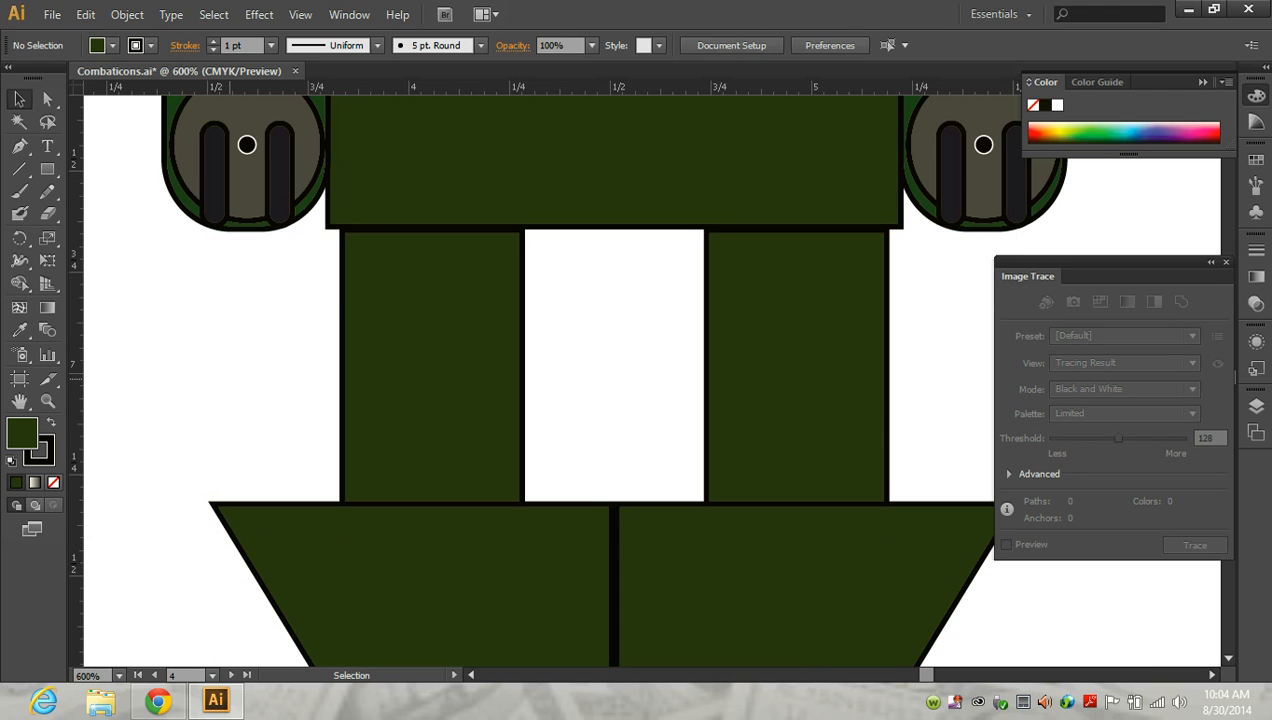
scroll(285, 371, down, 3)
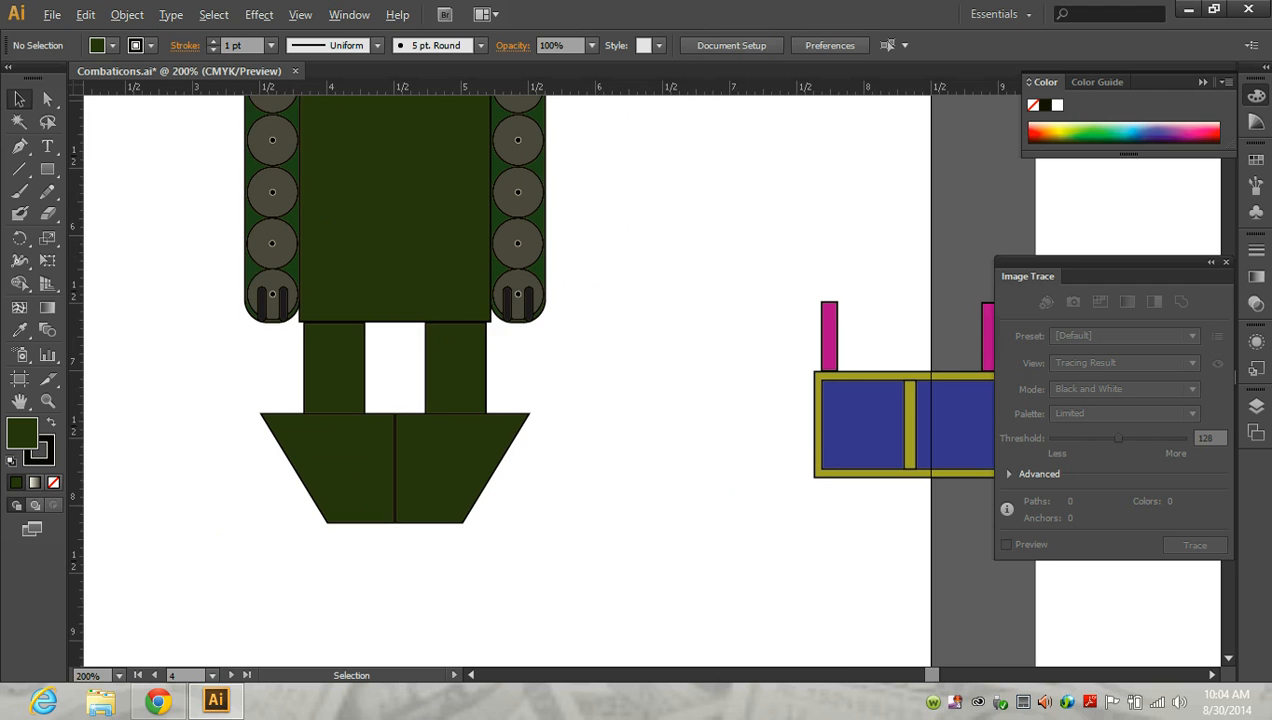